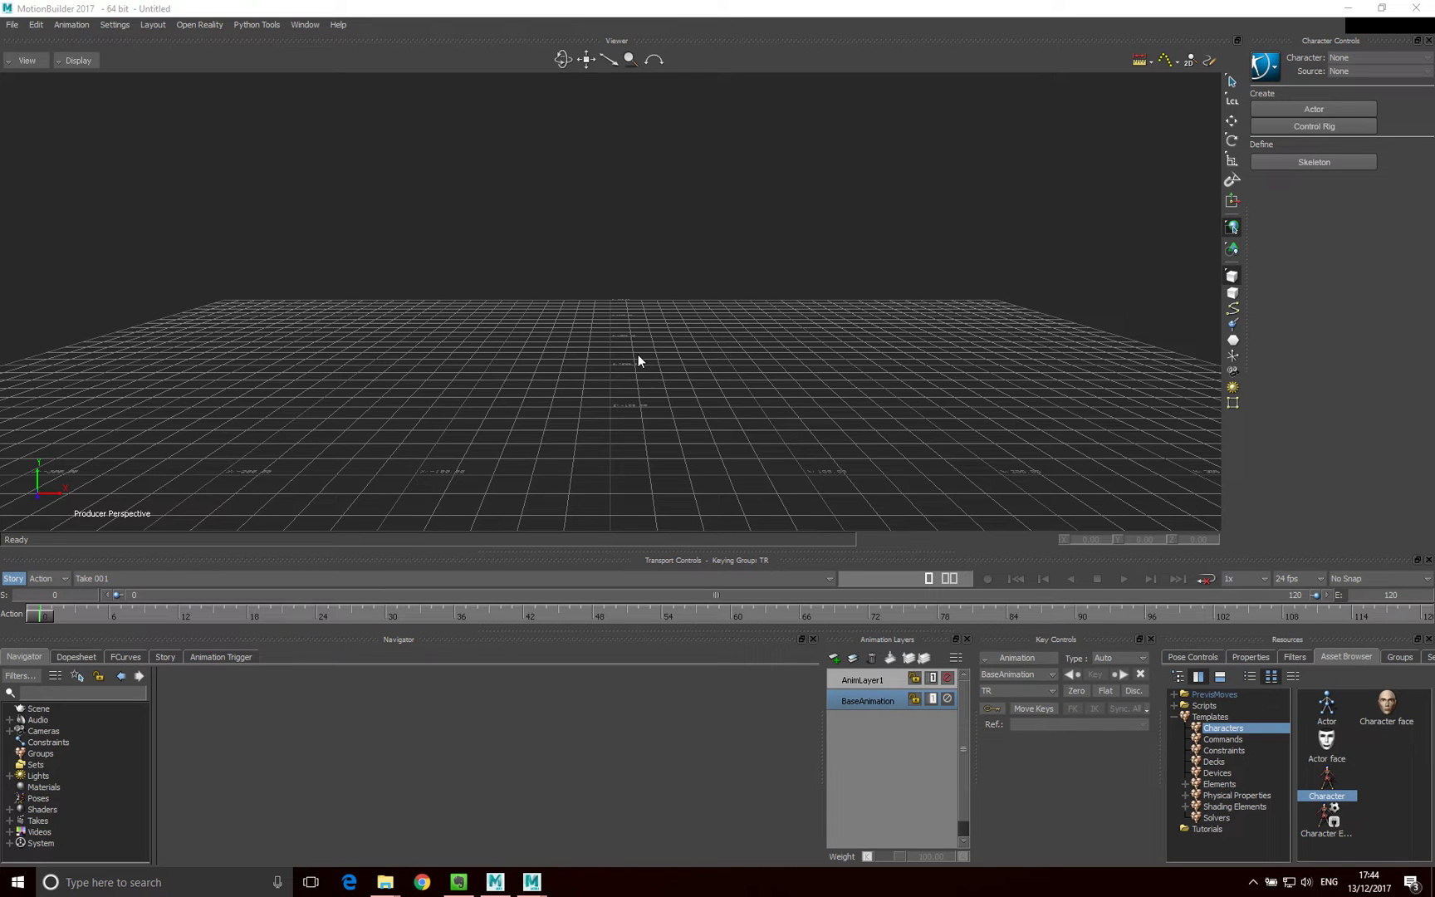
Import Cam_Punching_v001.fbx as a 550-frame punching take and play it back once.
click(13, 24)
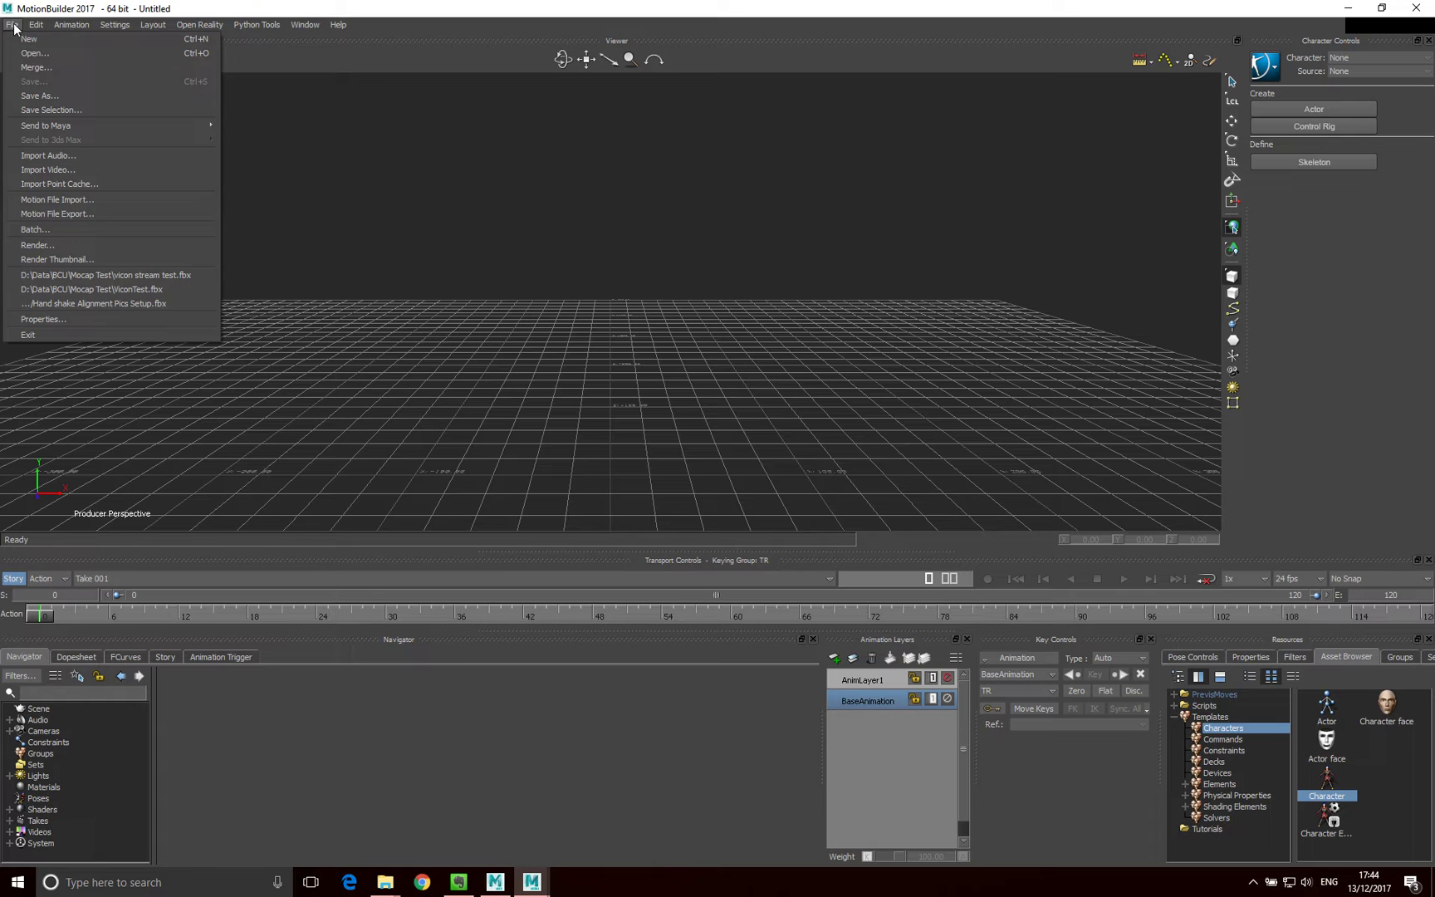
click(60, 203)
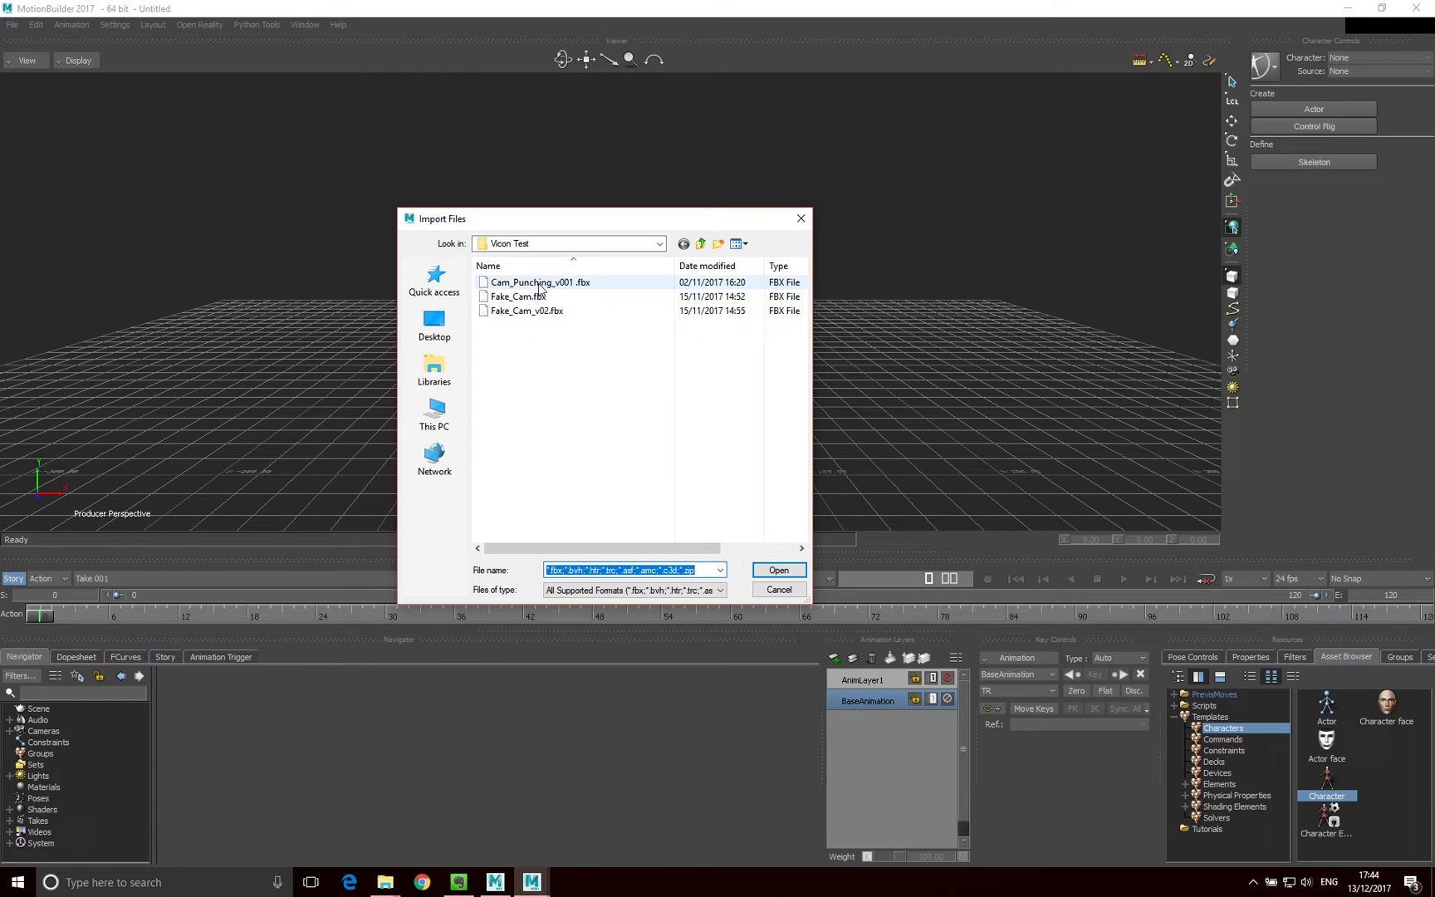
click(538, 286)
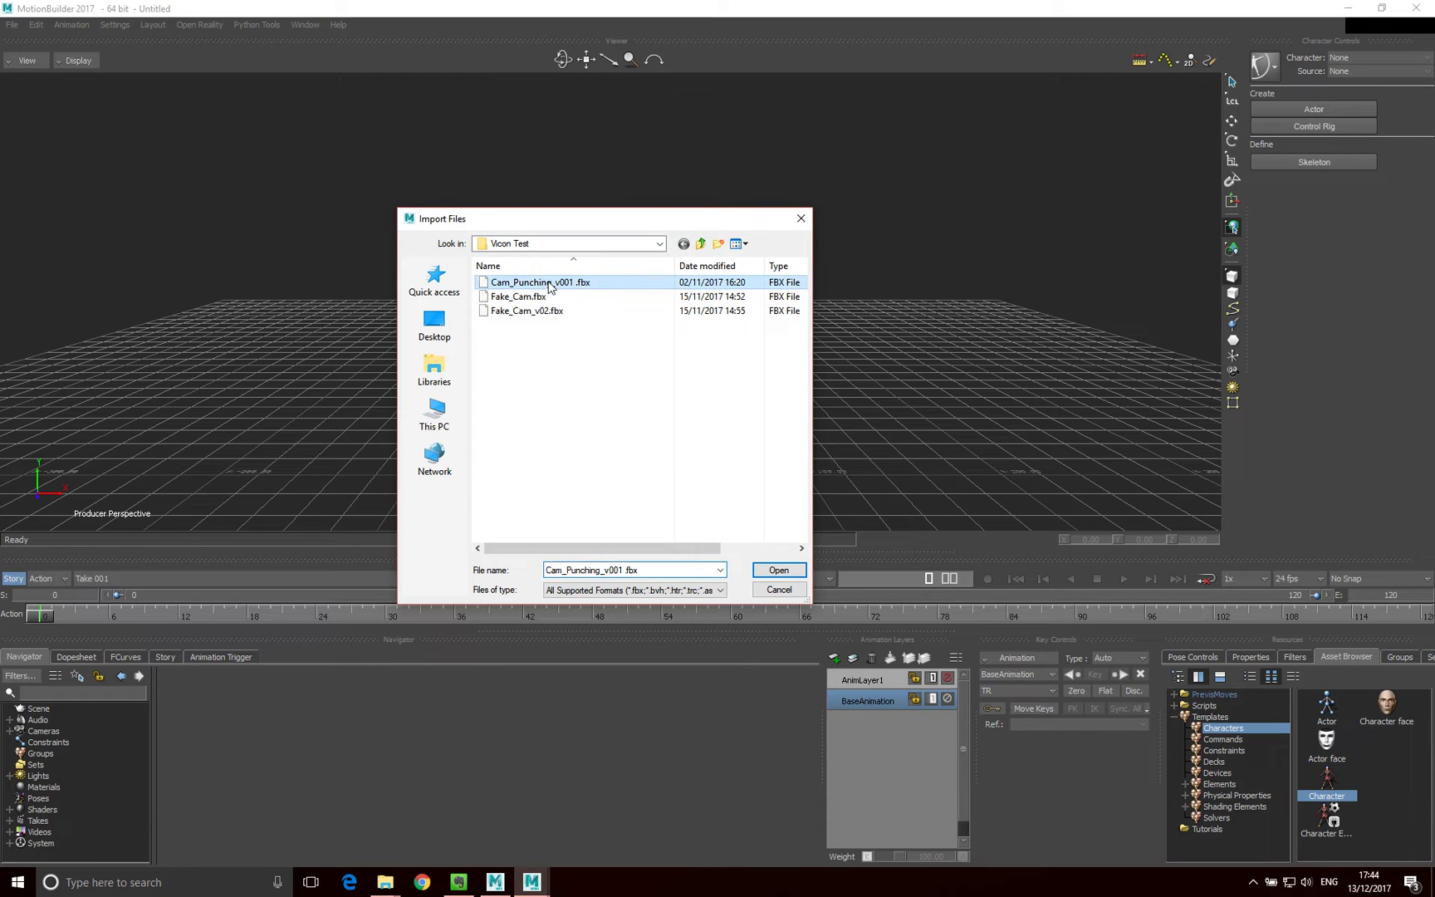
click(767, 570)
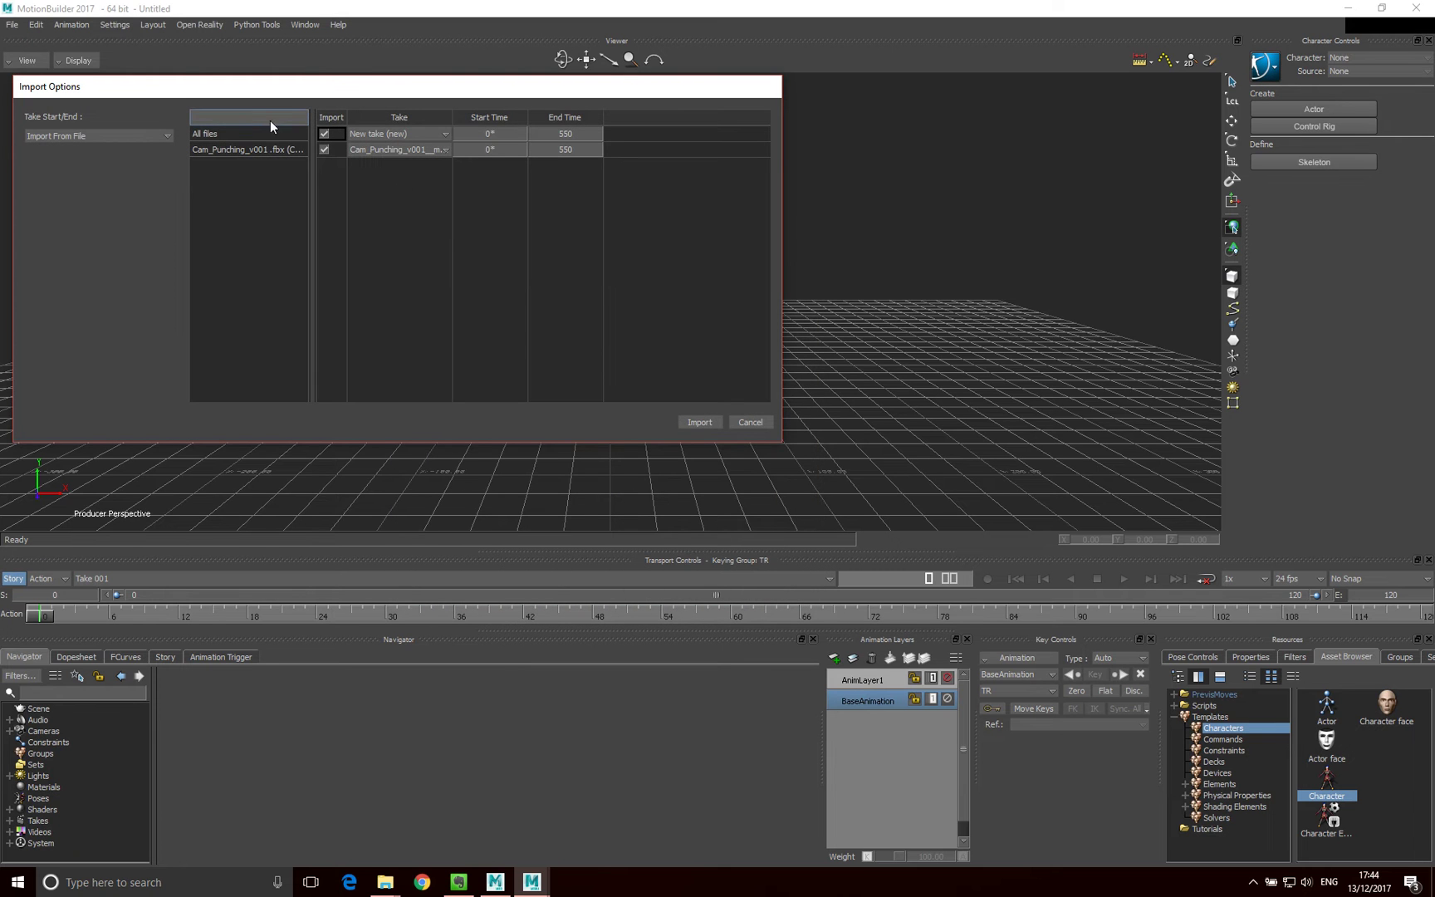
click(699, 422)
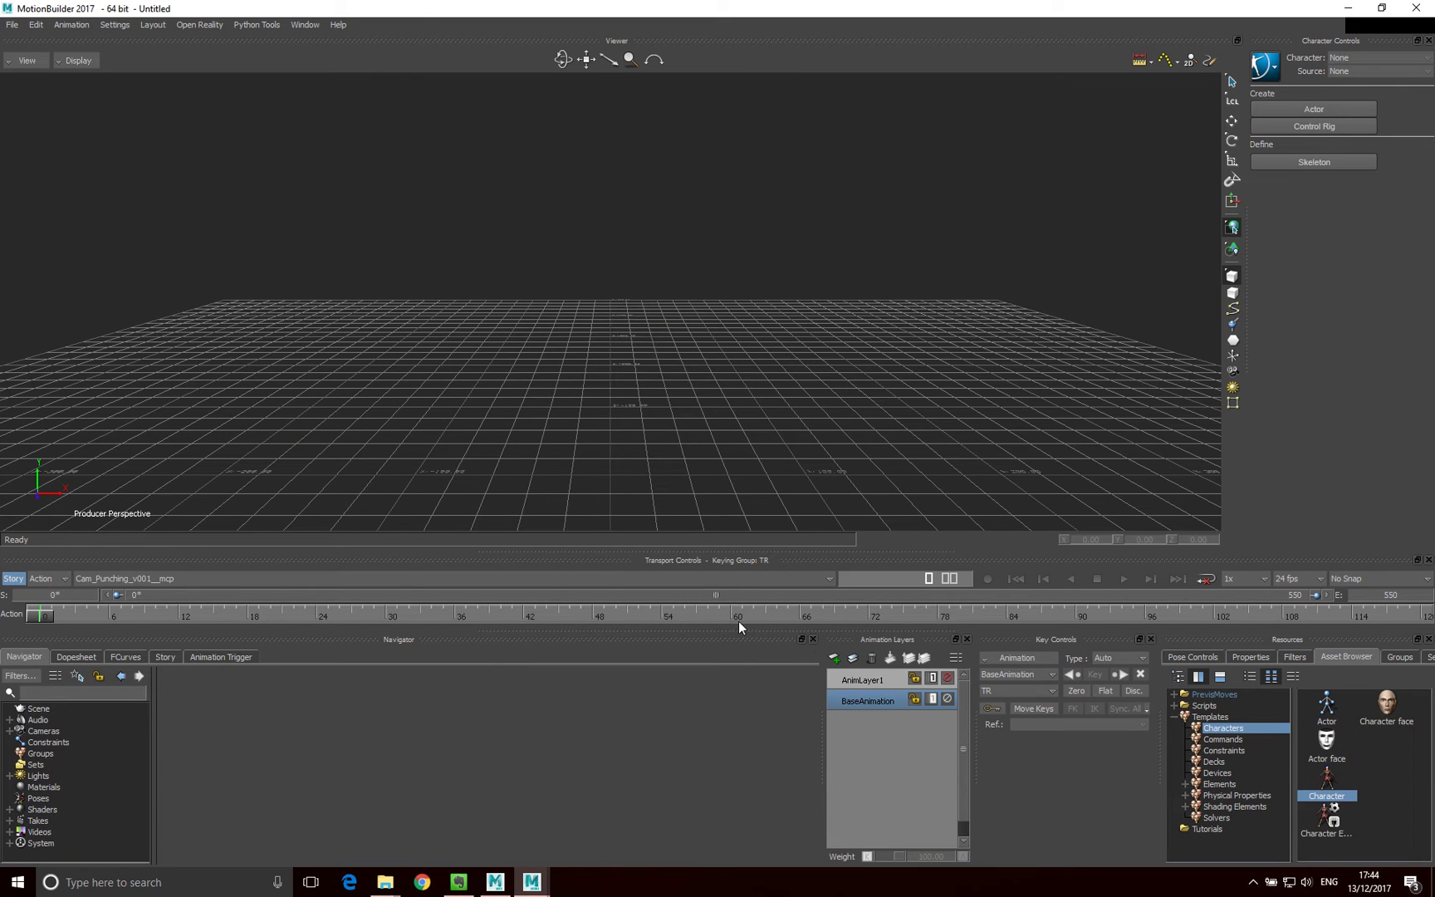
click(1125, 579)
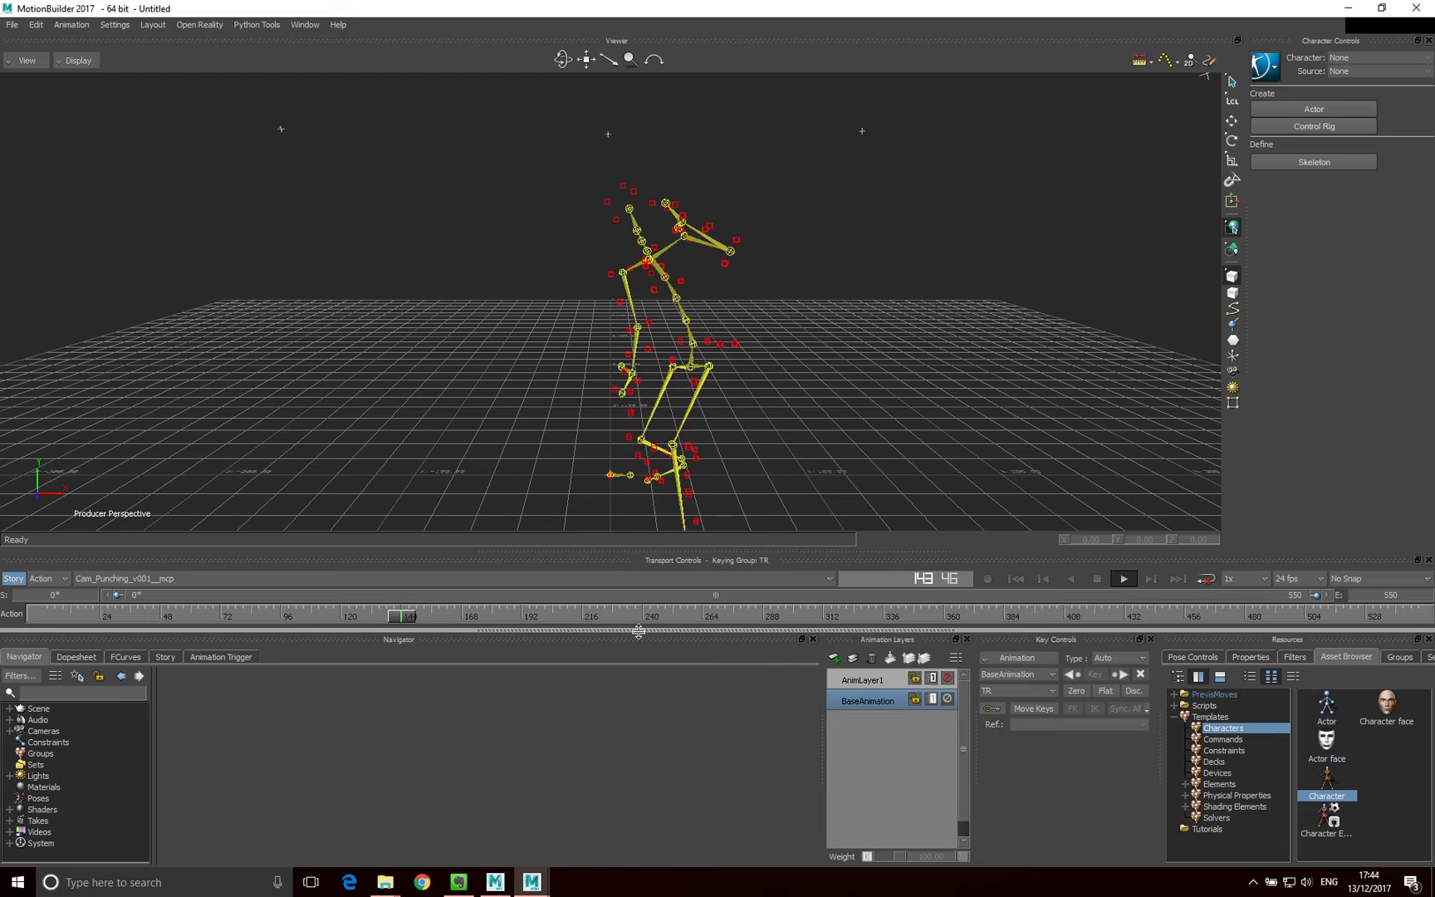
click(1096, 580)
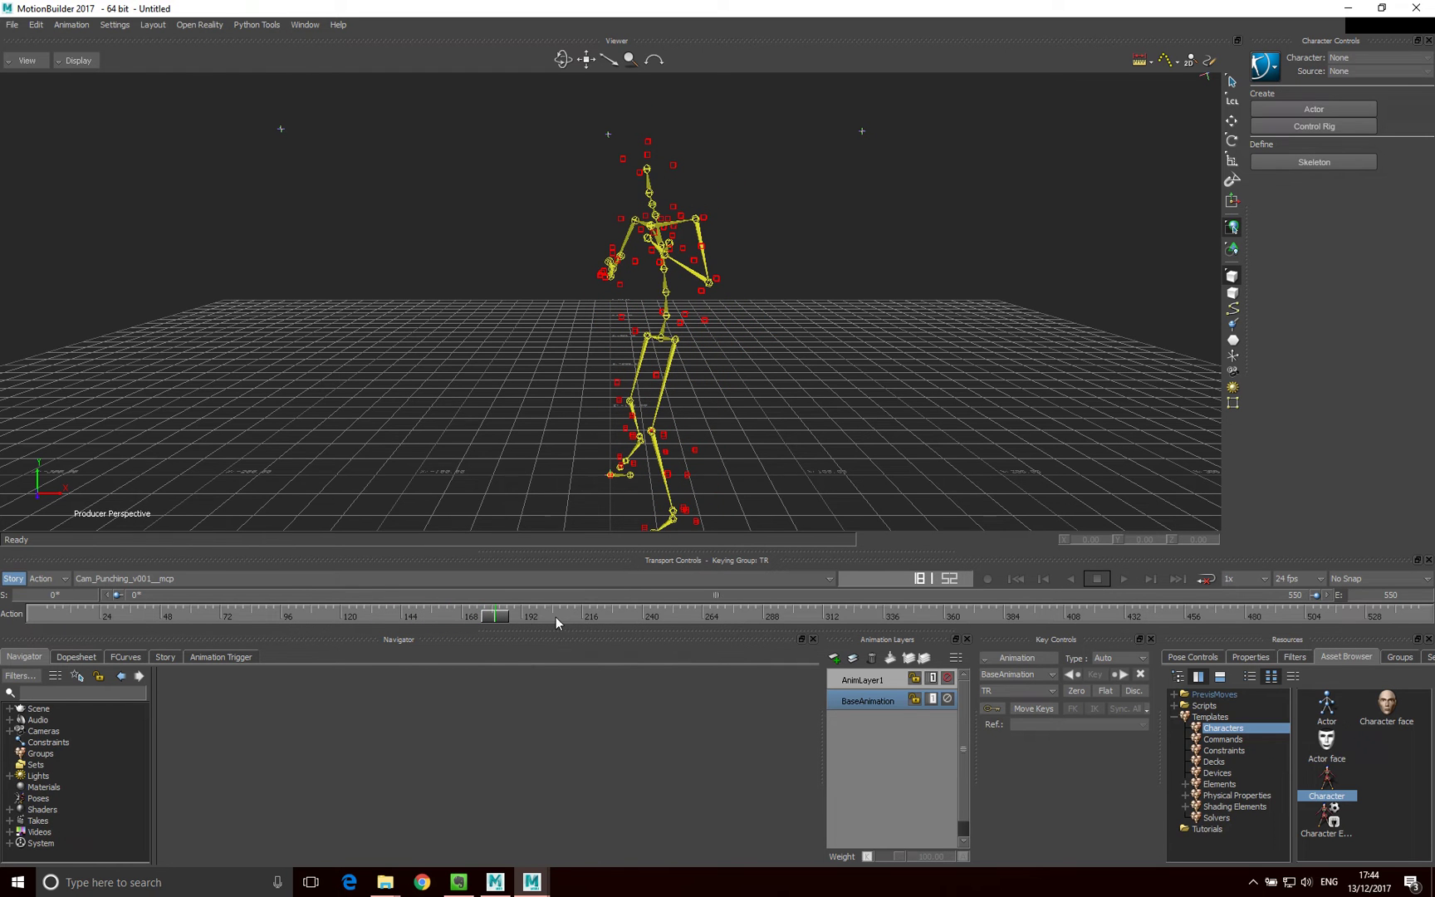
Return to frame 0 and merge the Gremlin tutorial asset into the Viewer with no animation.
drag(501, 620, 13, 616)
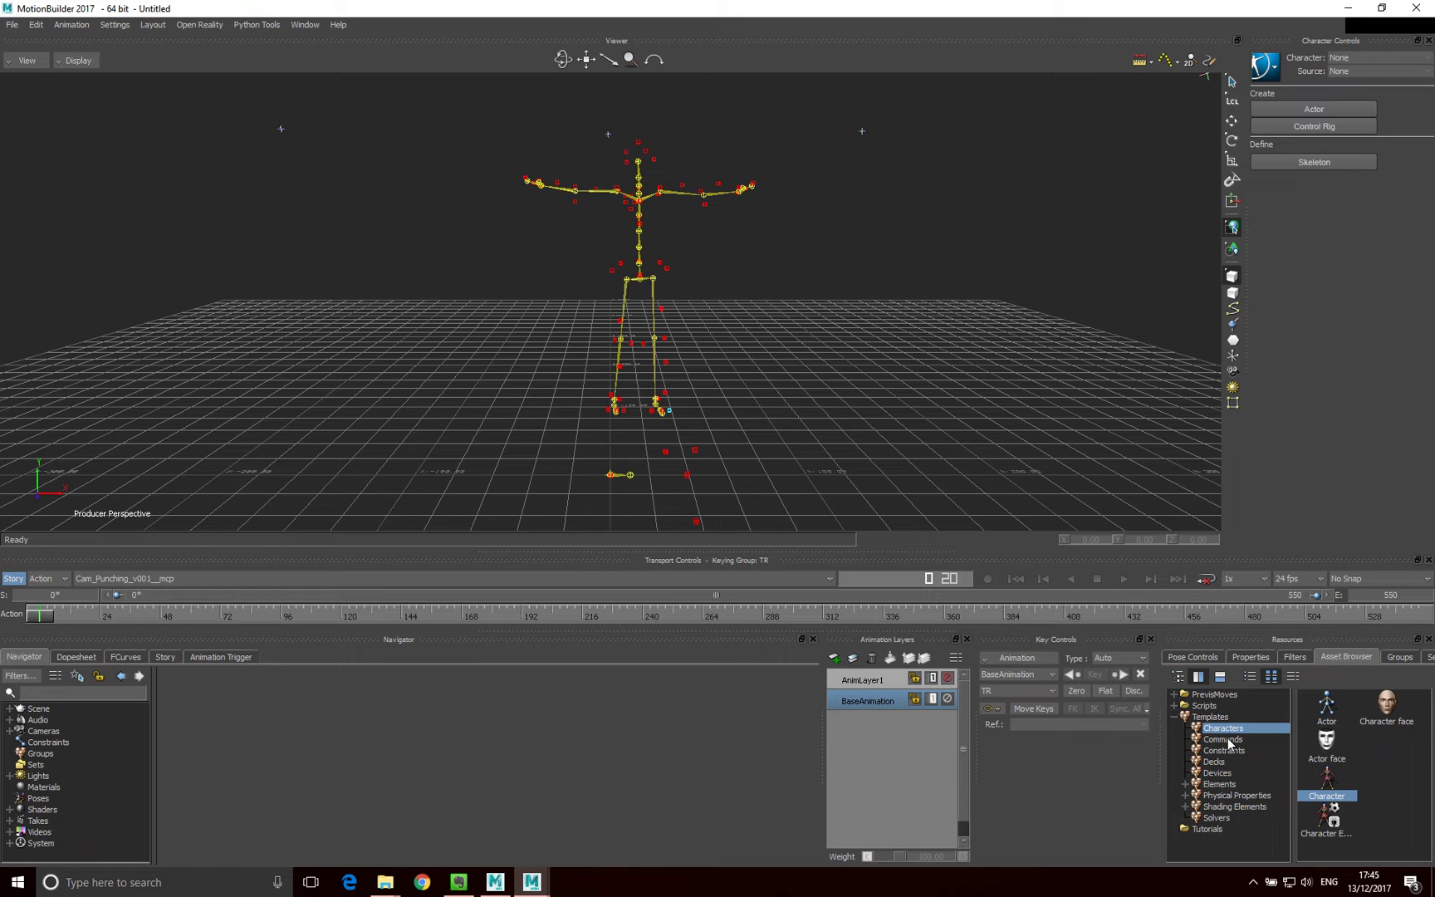
click(1206, 829)
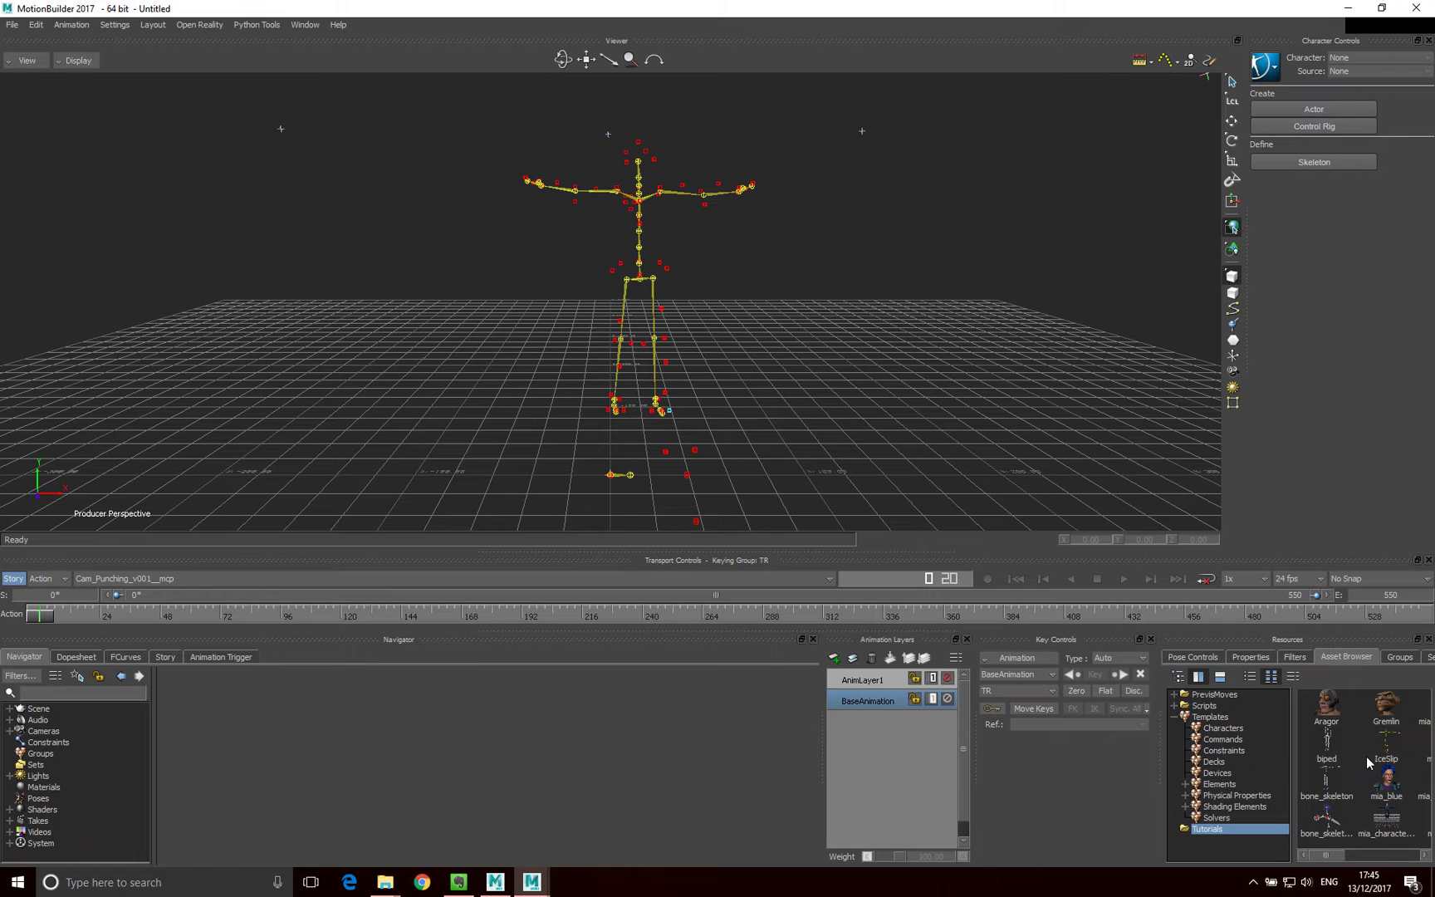
click(1395, 707)
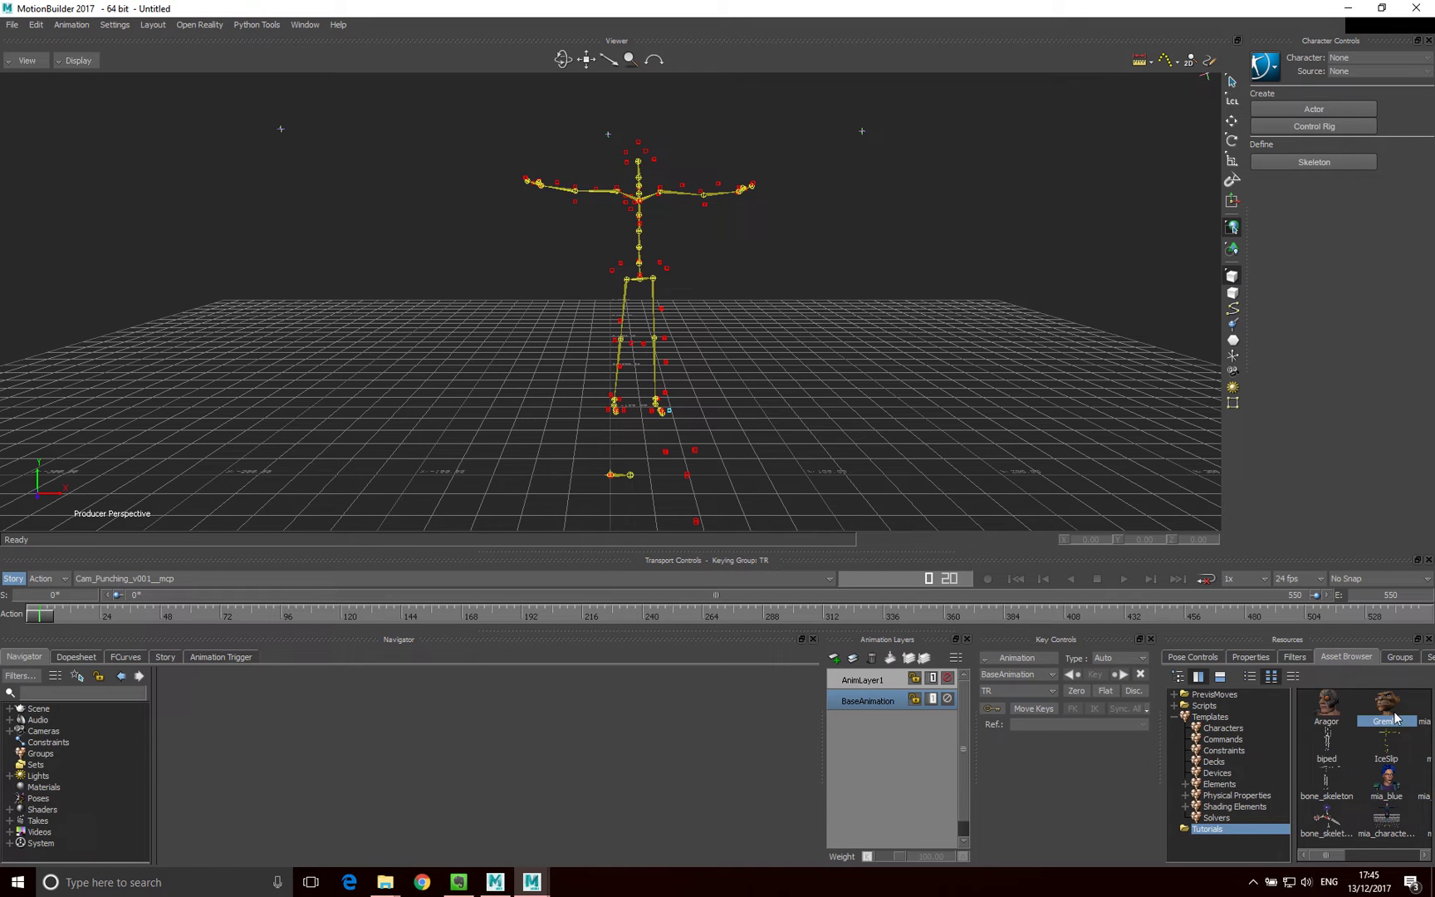
drag(1395, 708, 837, 324)
drag(936, 311, 932, 299)
mouse_move(964, 300)
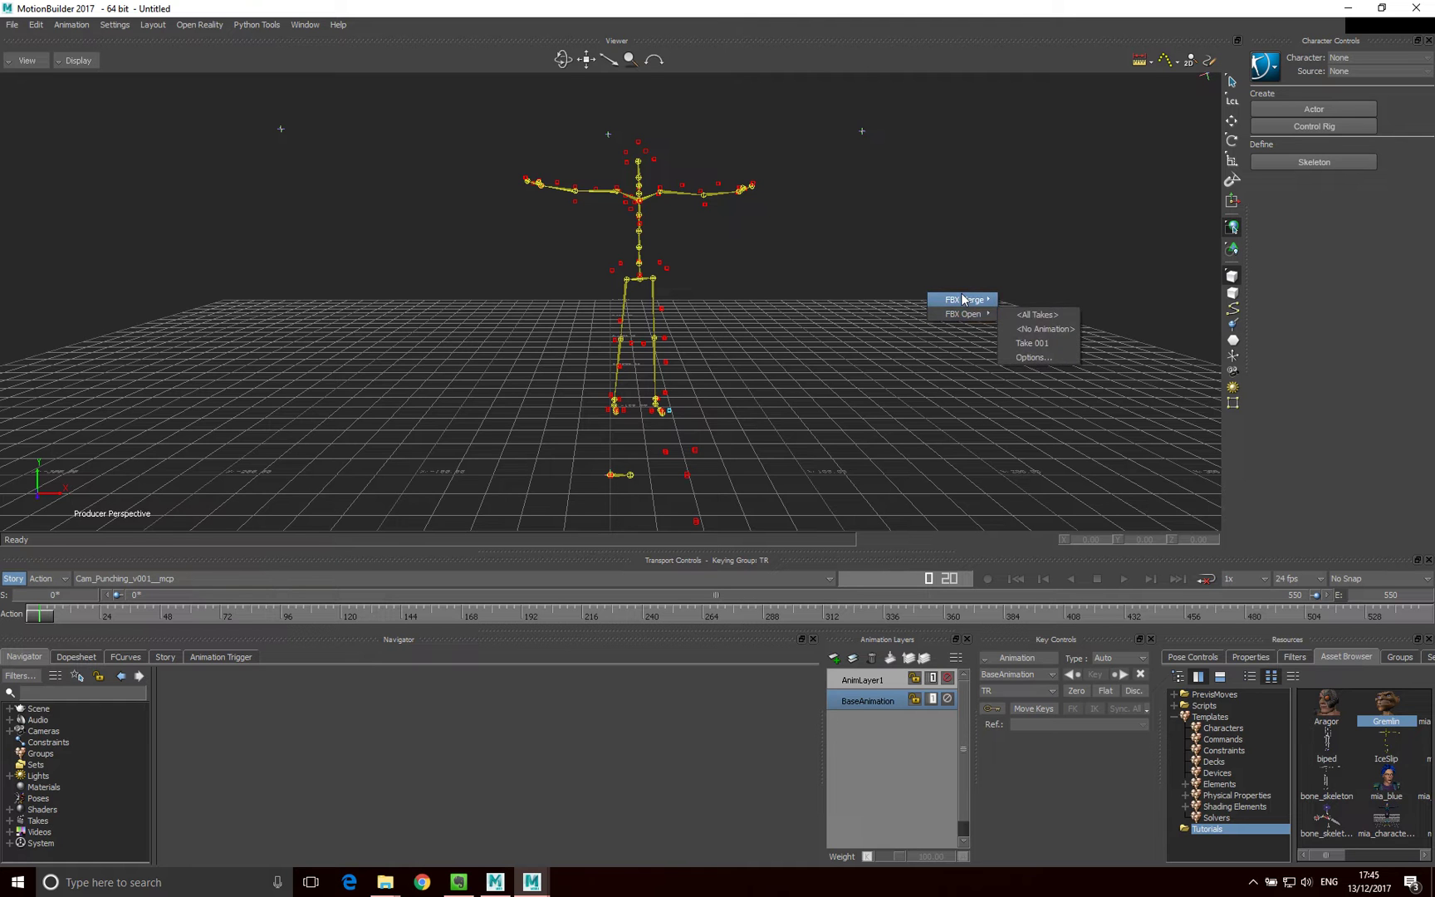
click(1034, 318)
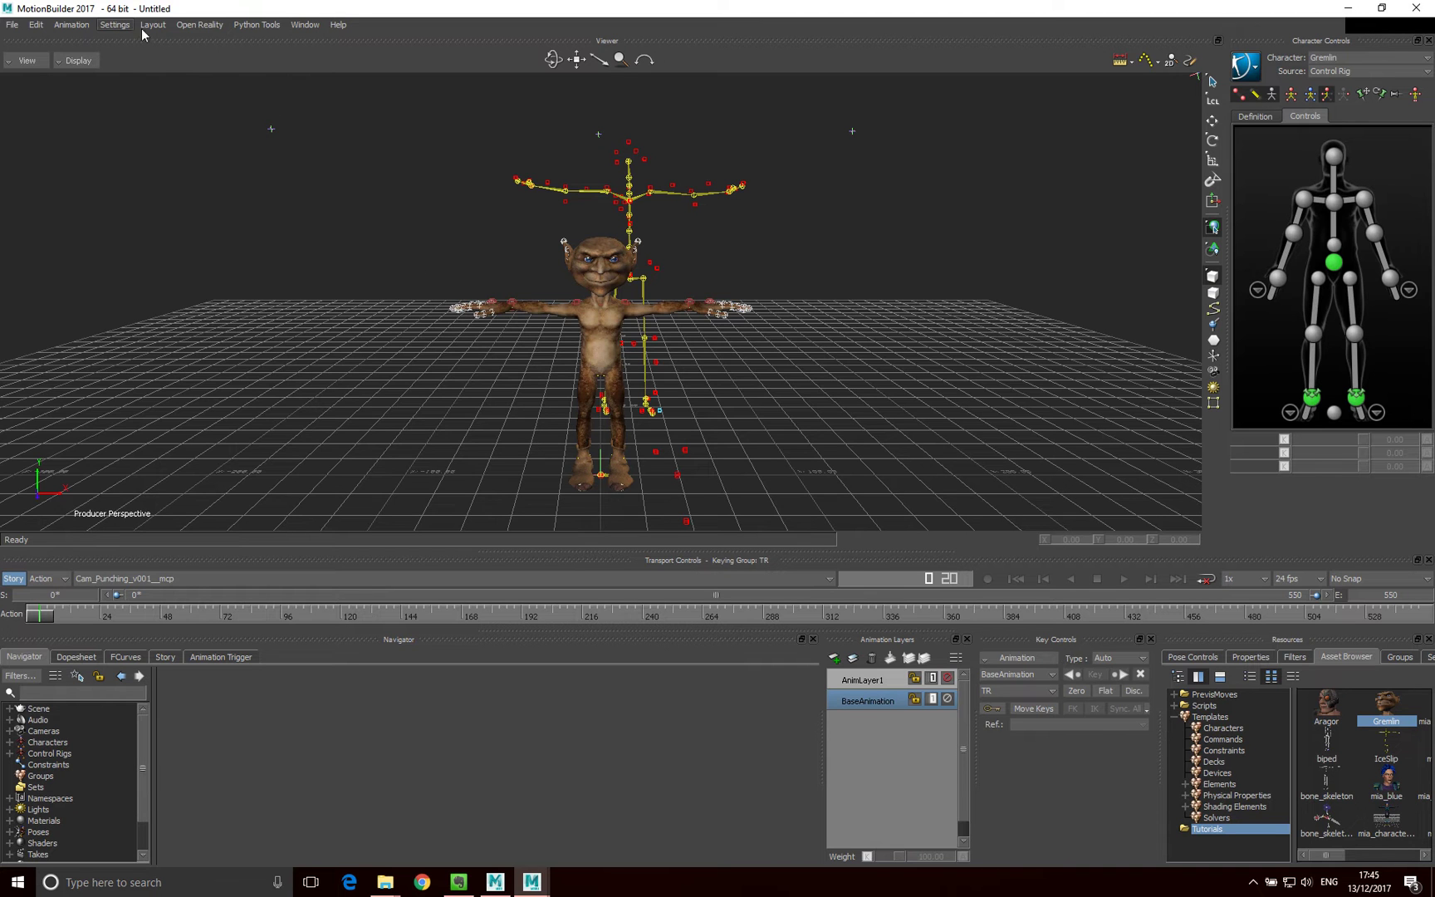
Switch the Viewer to X-Ray display and orbit around the Gremlin.
click(83, 60)
click(90, 92)
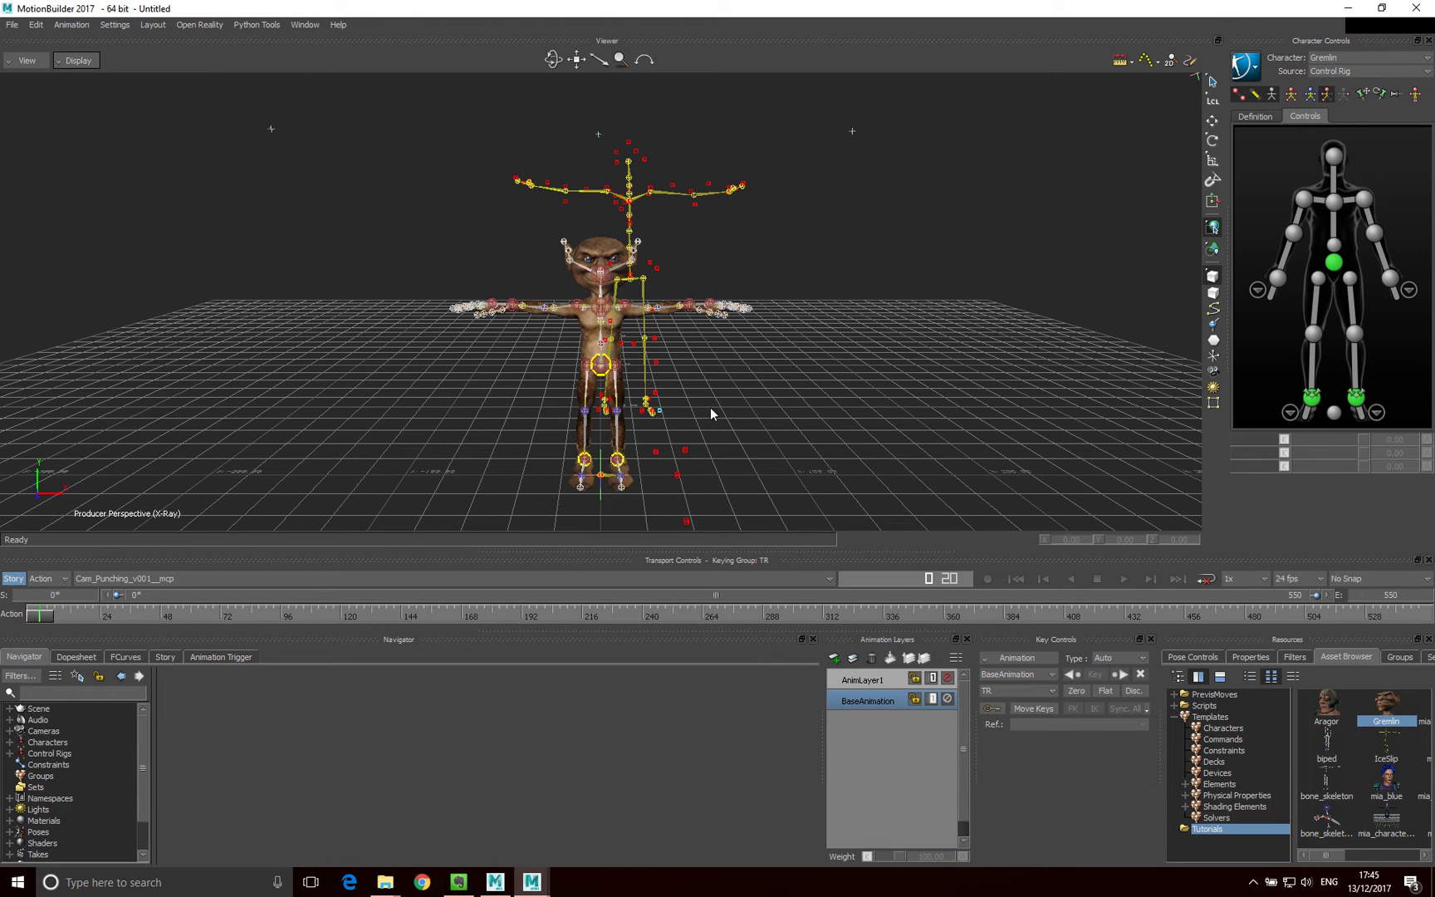
ctrl+shift+drag(736, 332, 696, 393)
scroll(643, 336, up, 5)
scroll(657, 338, down, 3)
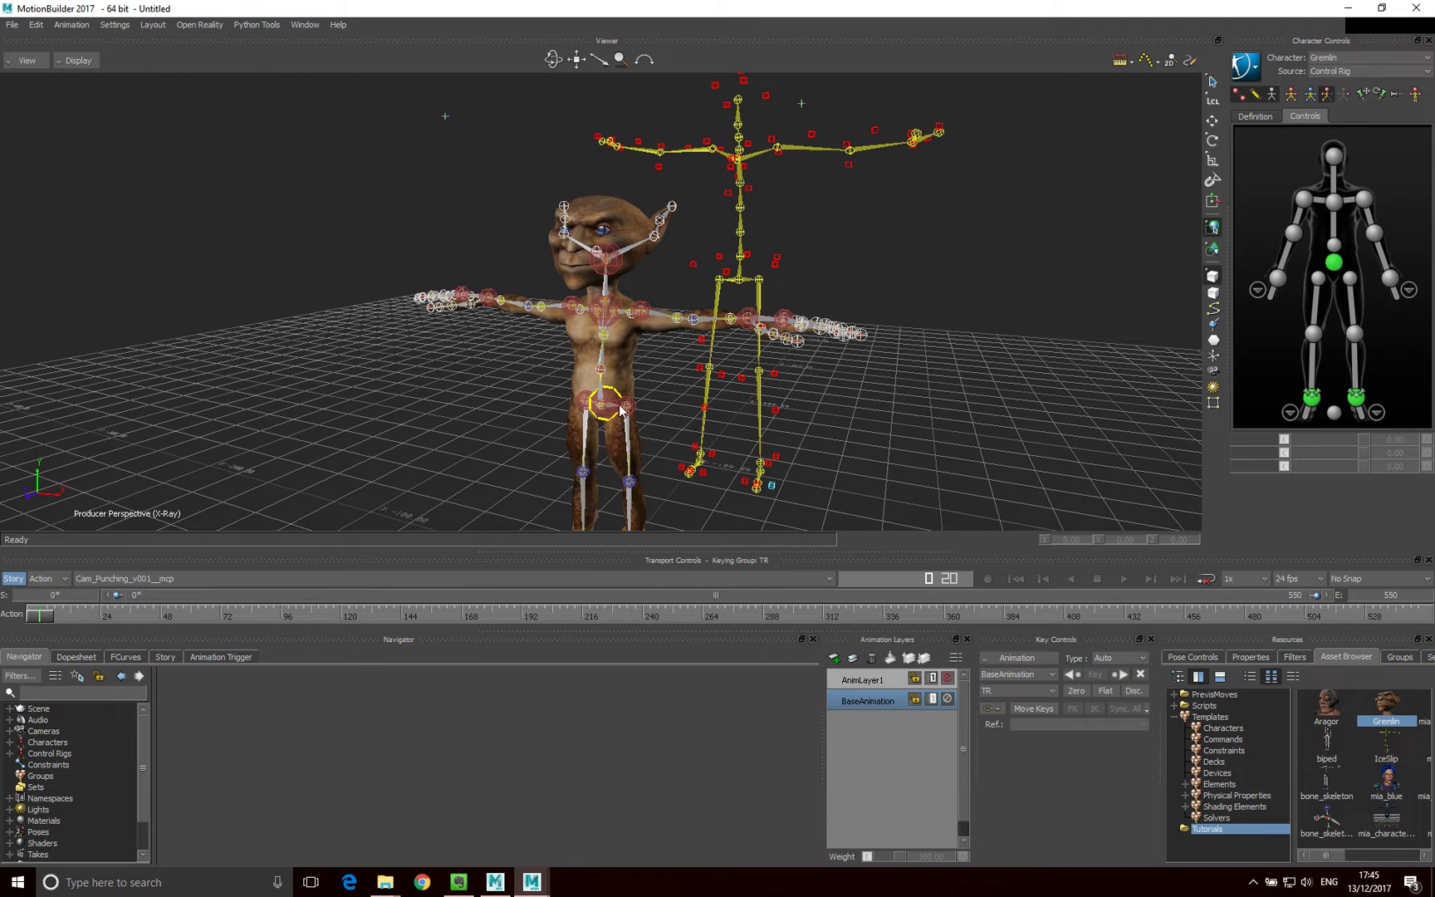
Select the Gremlin's mesh, then its right forearm control, and inspect the face and arms.
click(626, 346)
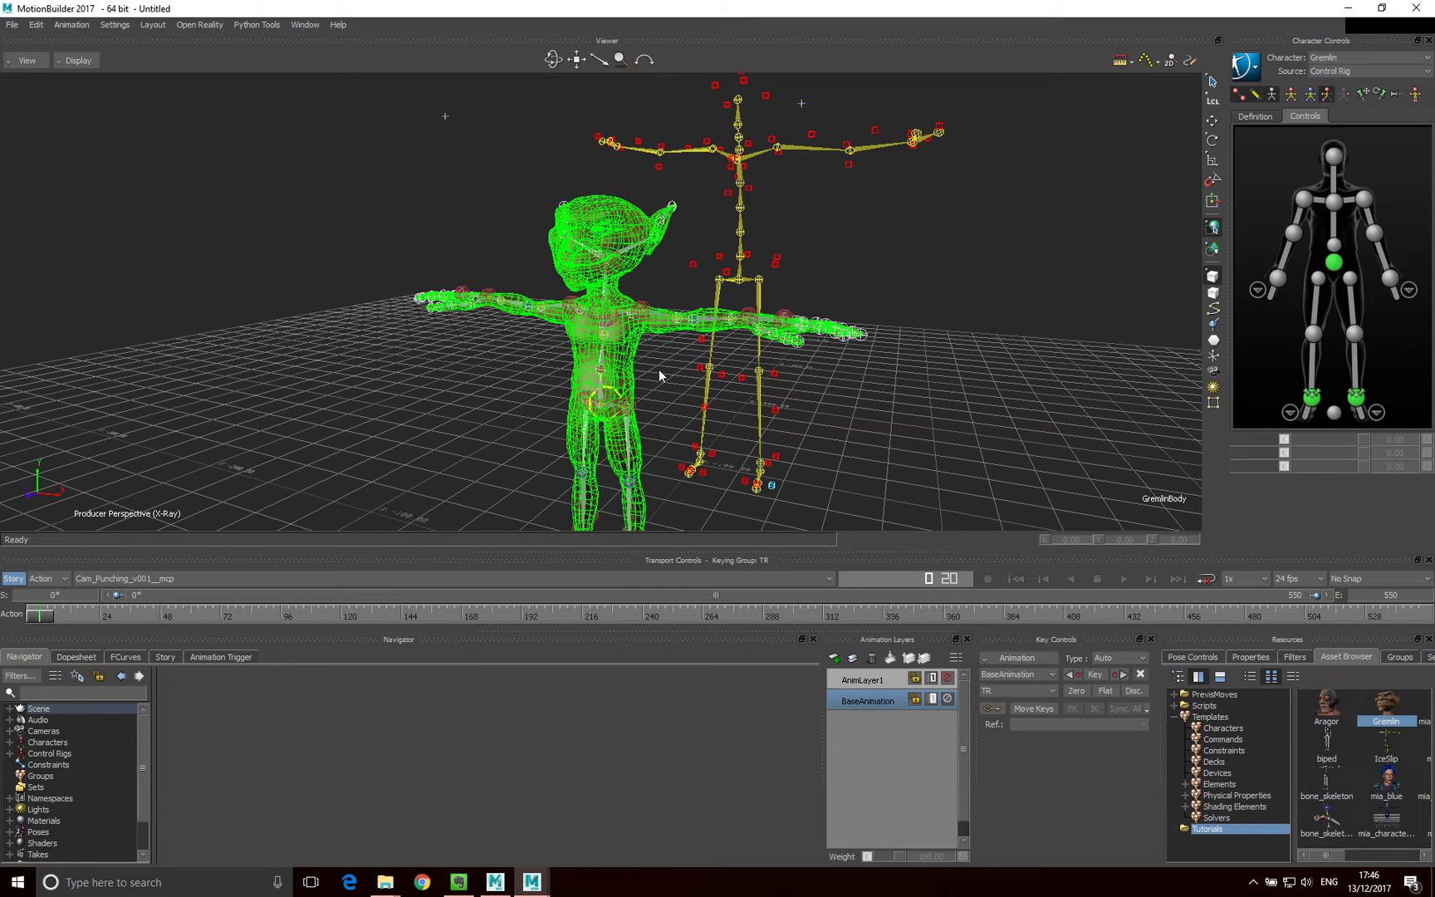
click(1284, 261)
scroll(692, 376, up, 5)
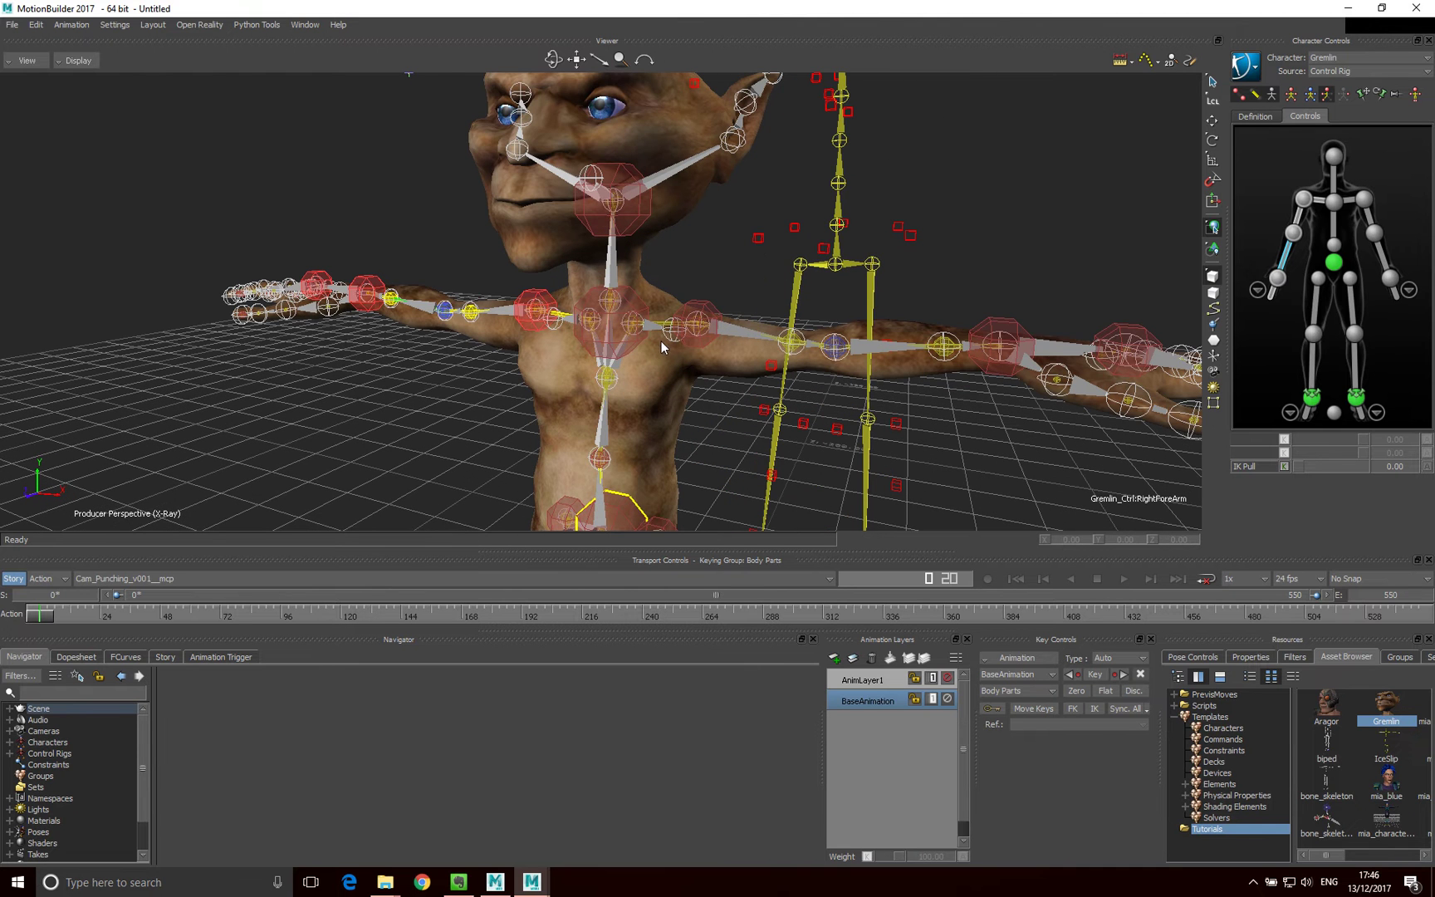
scroll(646, 353, up, 2)
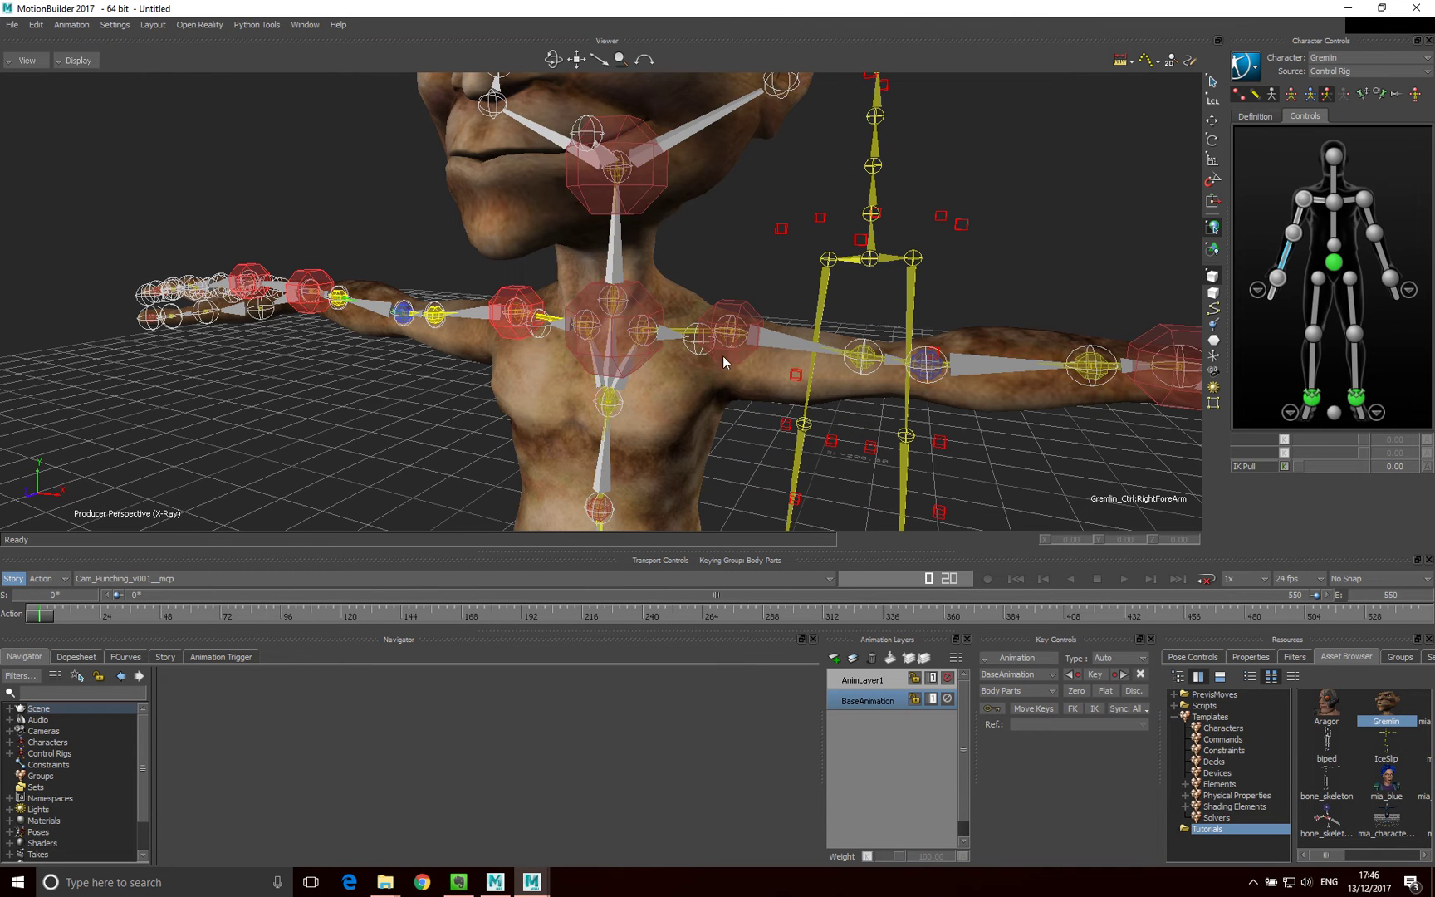
ctrl+shift+drag(770, 339, 781, 343)
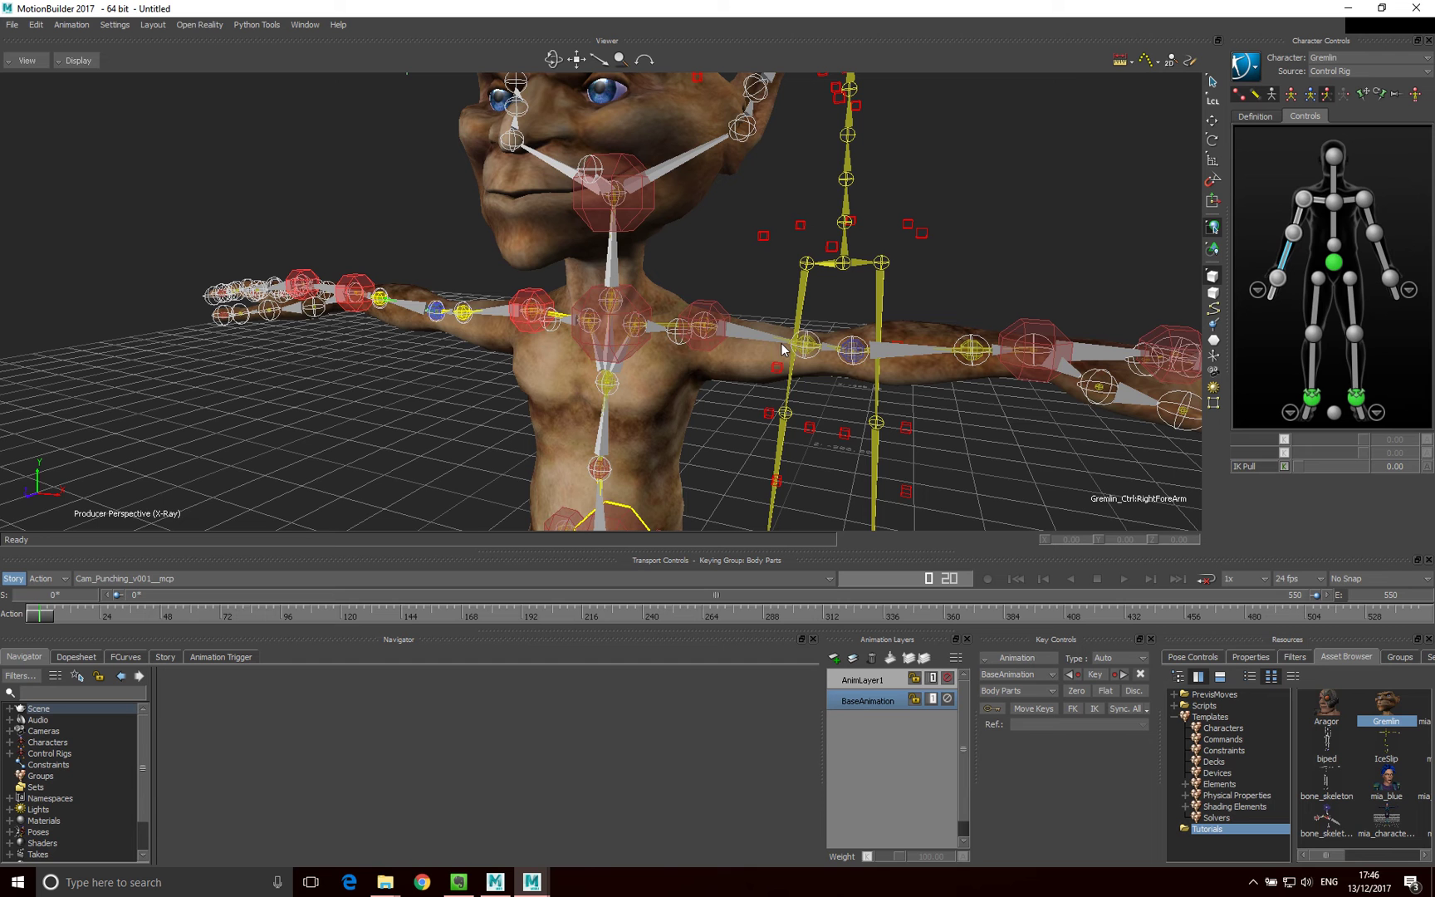
click(744, 333)
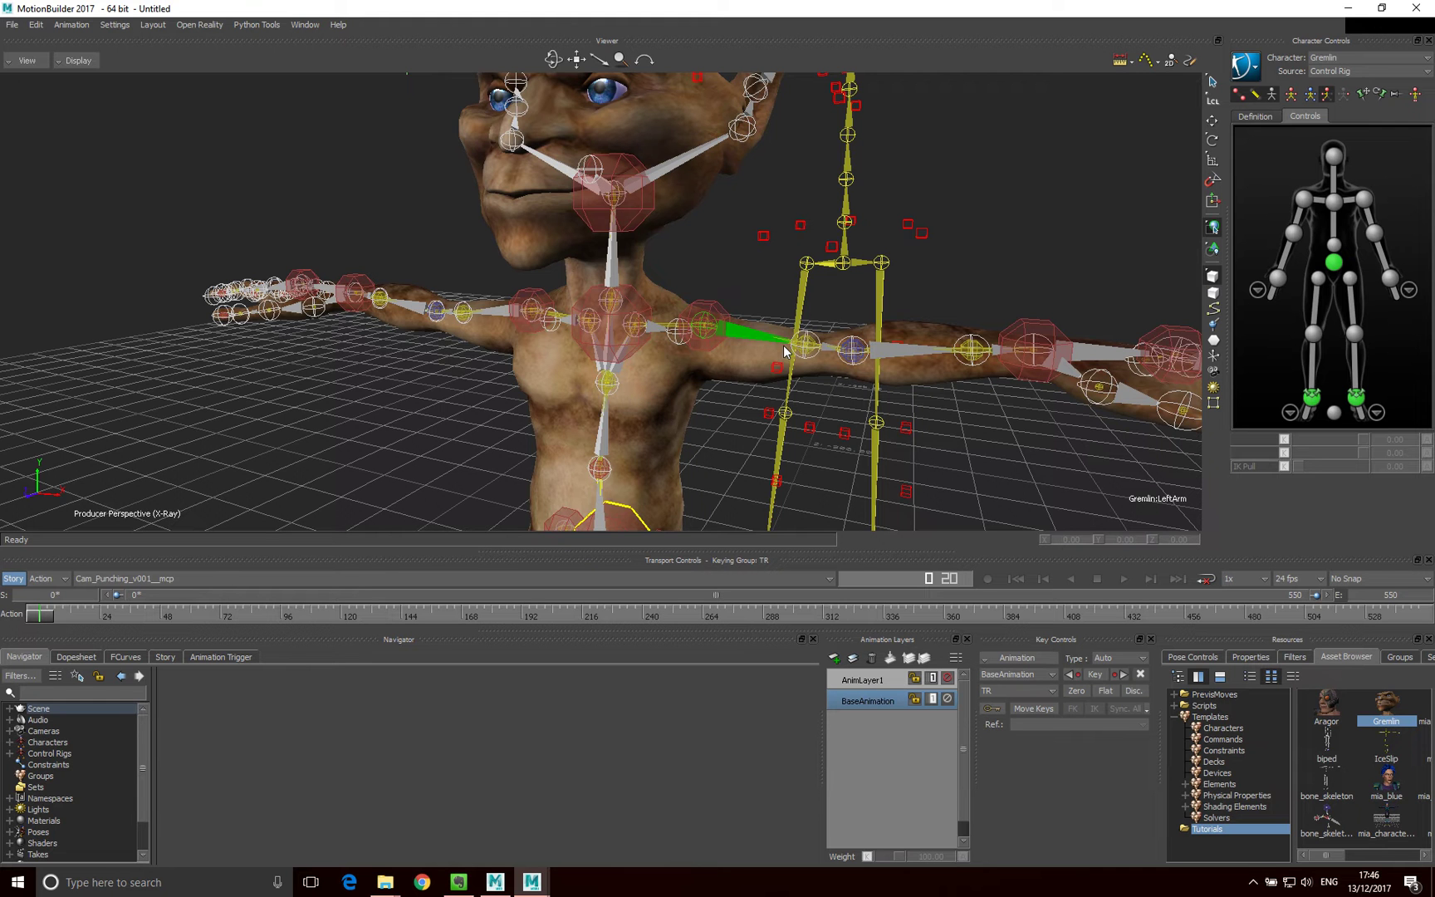
mouse_move(785, 351)
ctrl+shift+mouse_down()
mouse_move(793, 341)
mouse_move(802, 366)
ctrl+shift+mouse_up()
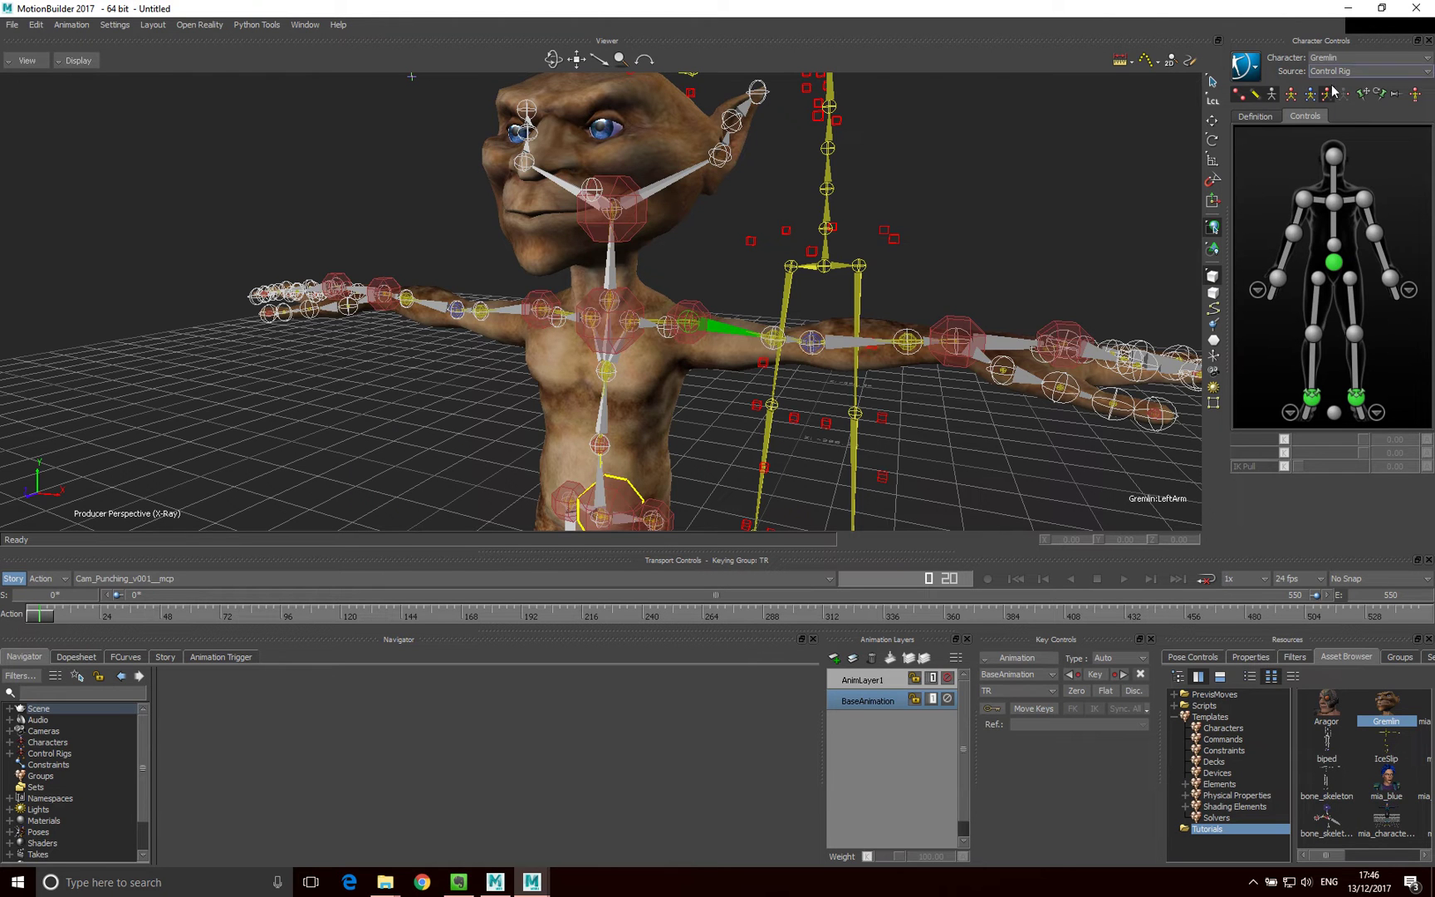
click(1391, 278)
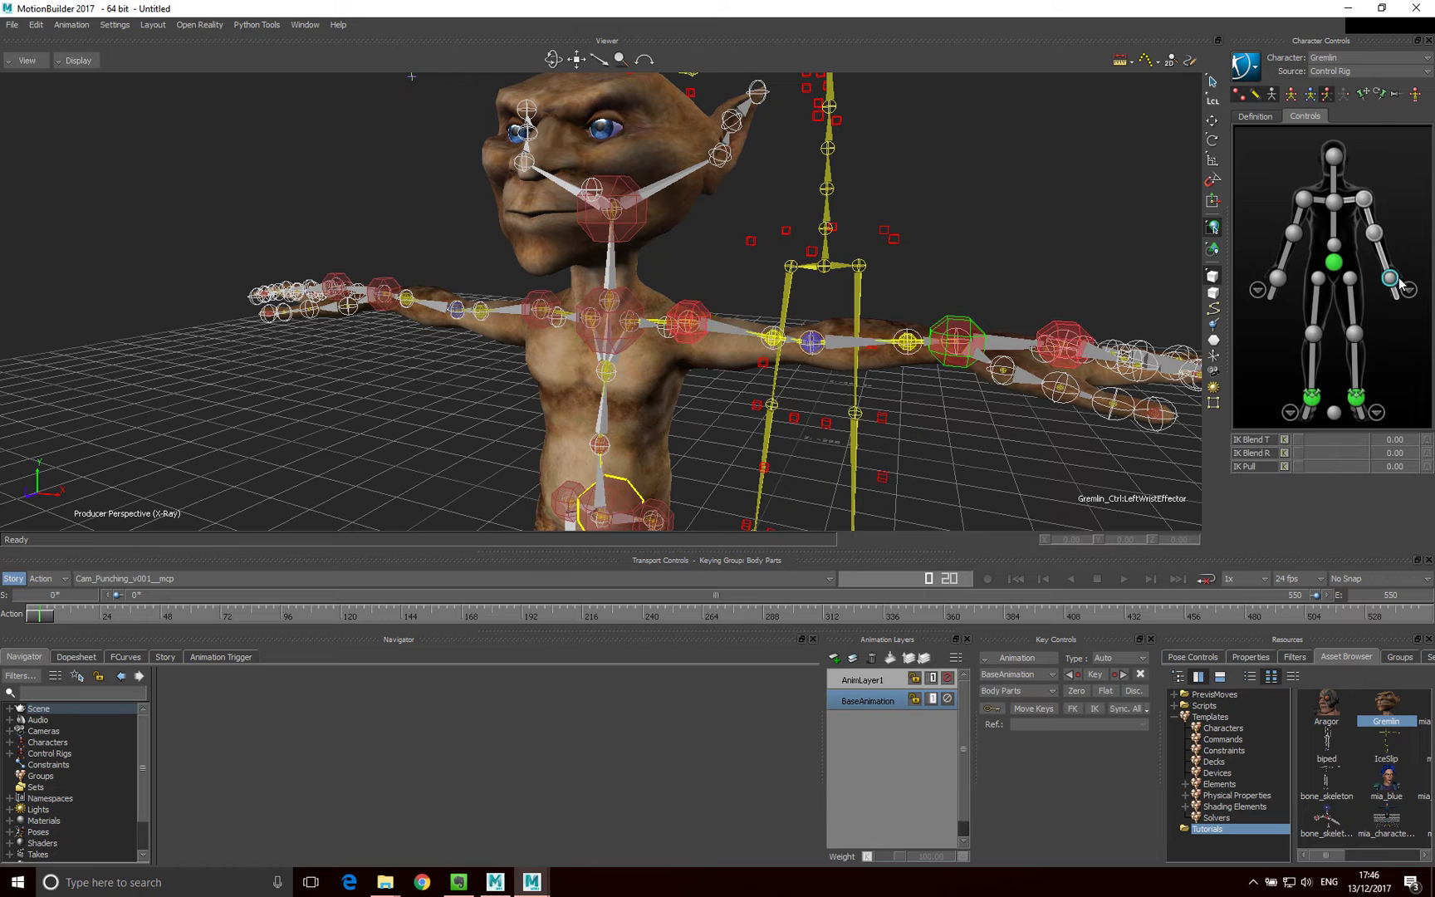
click(1303, 198)
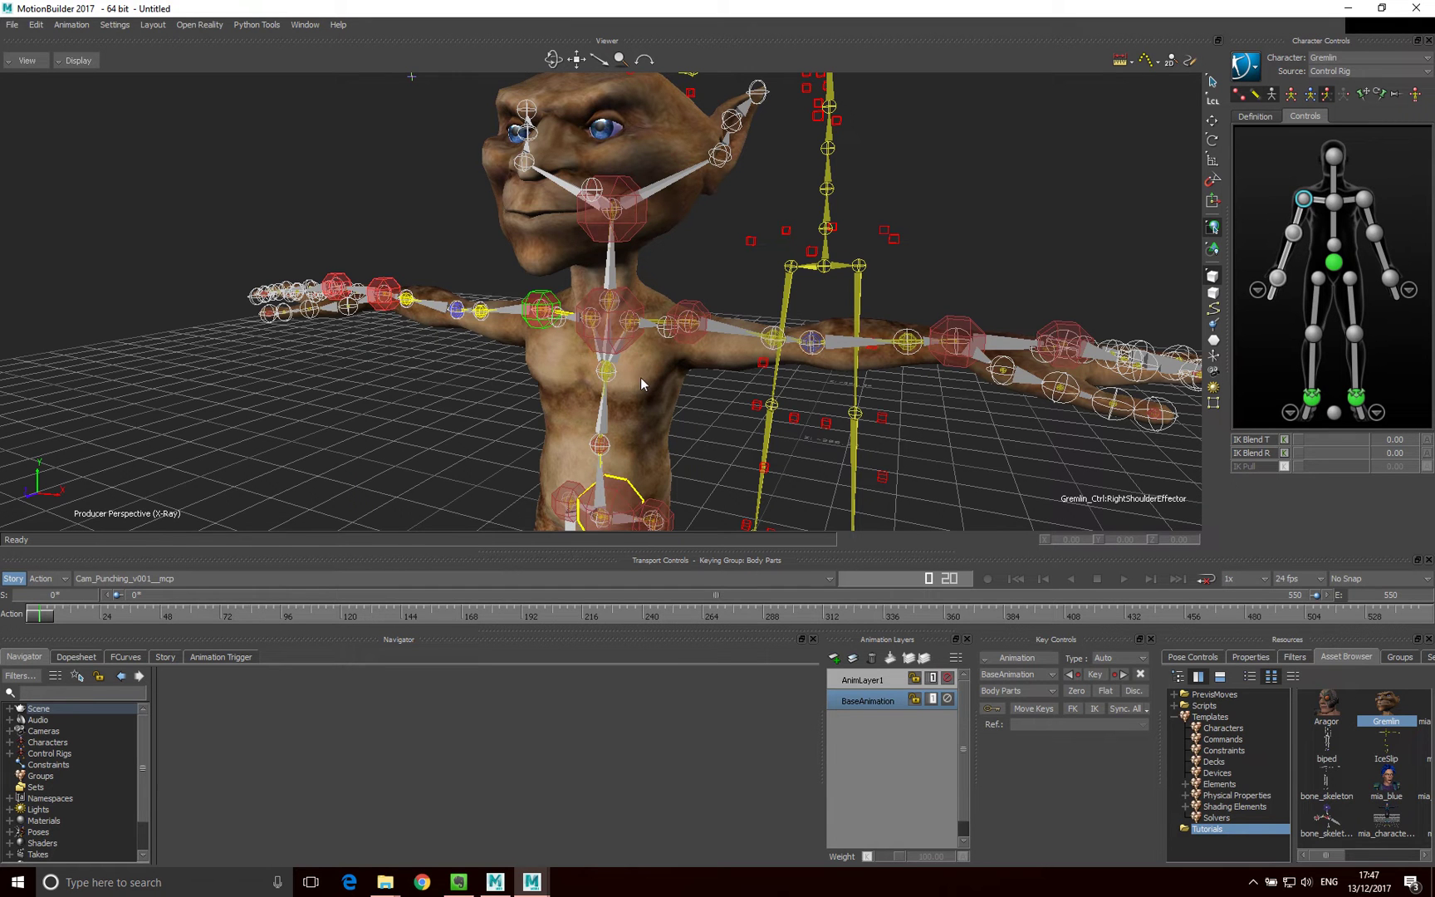
click(9, 743)
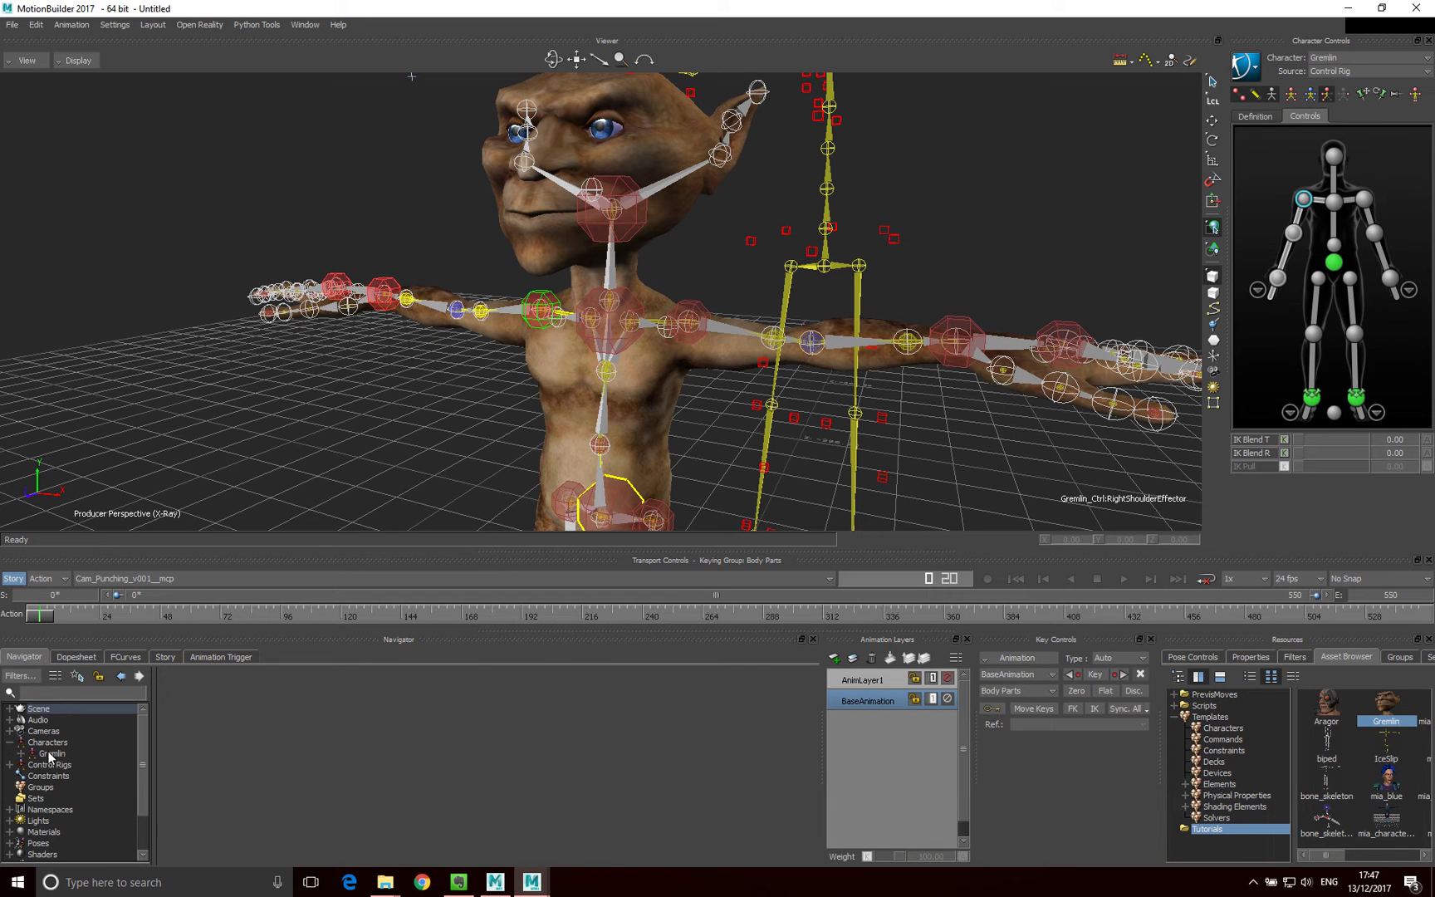
click(9, 765)
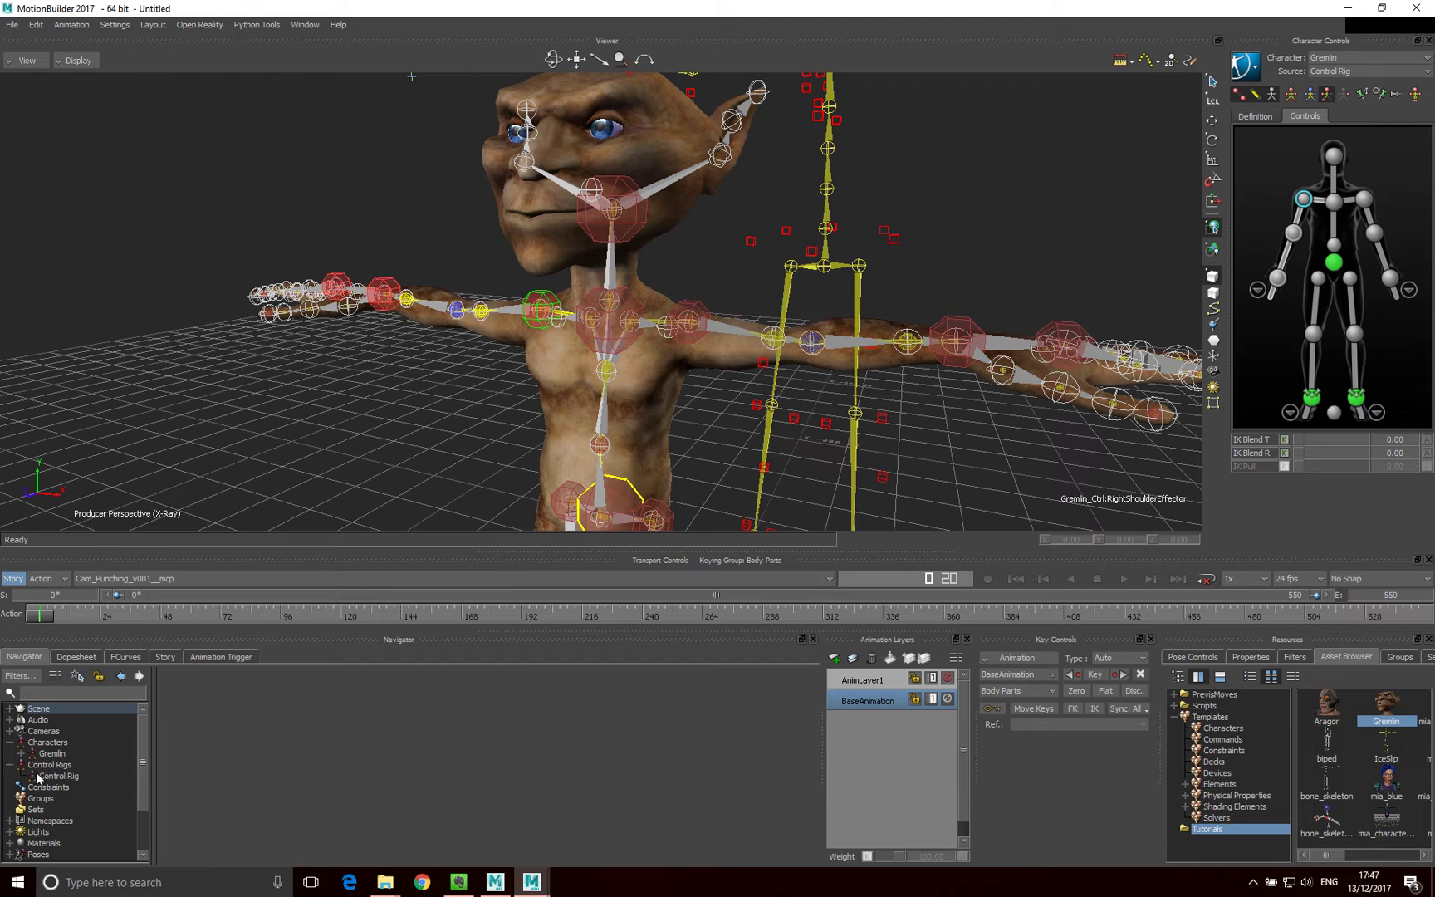
click(9, 764)
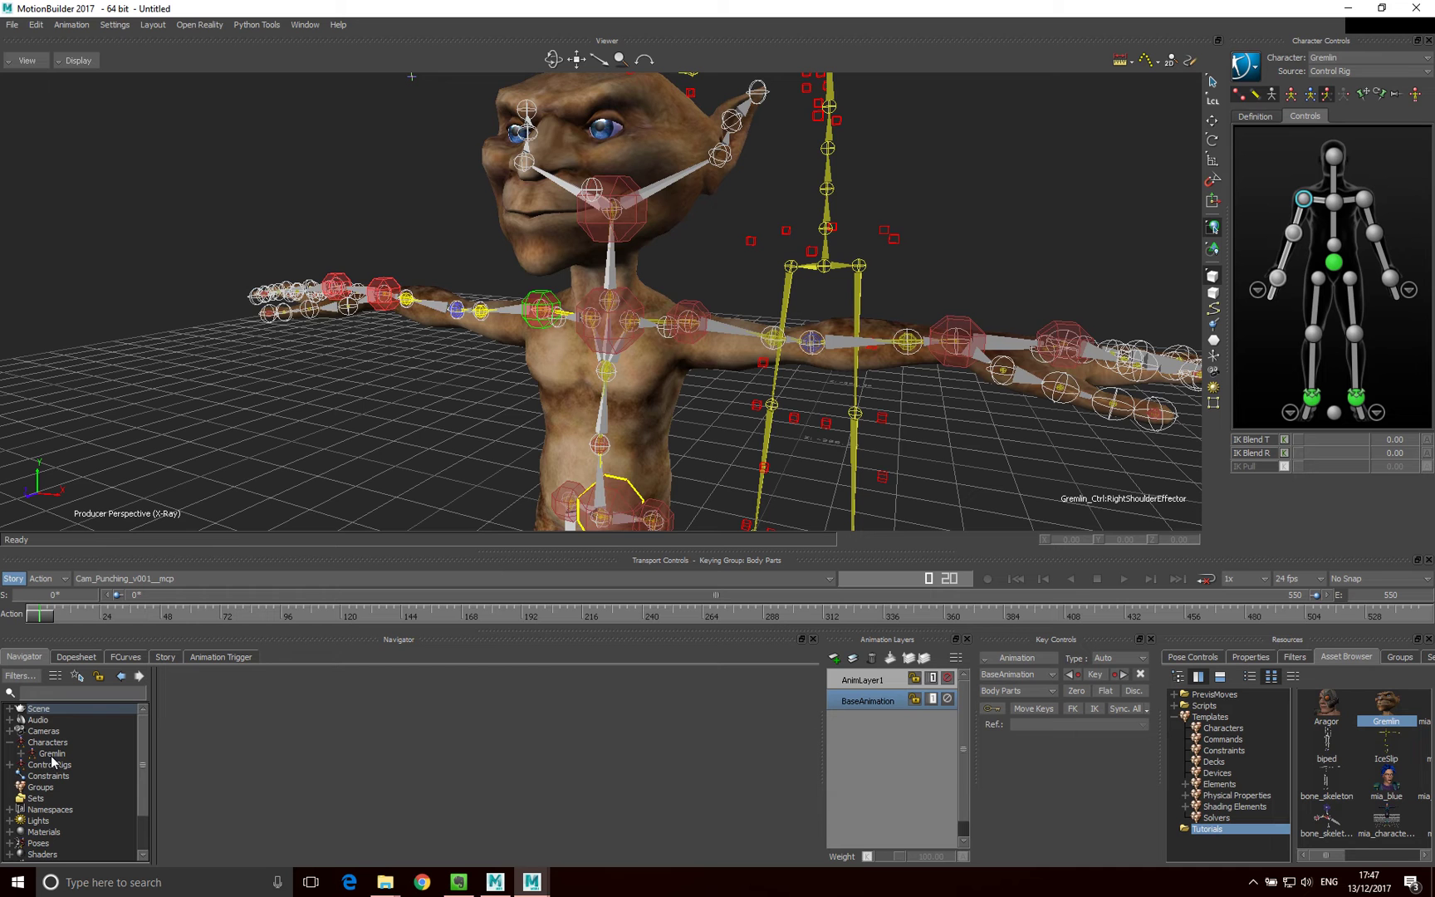
scroll(768, 434, down, 2)
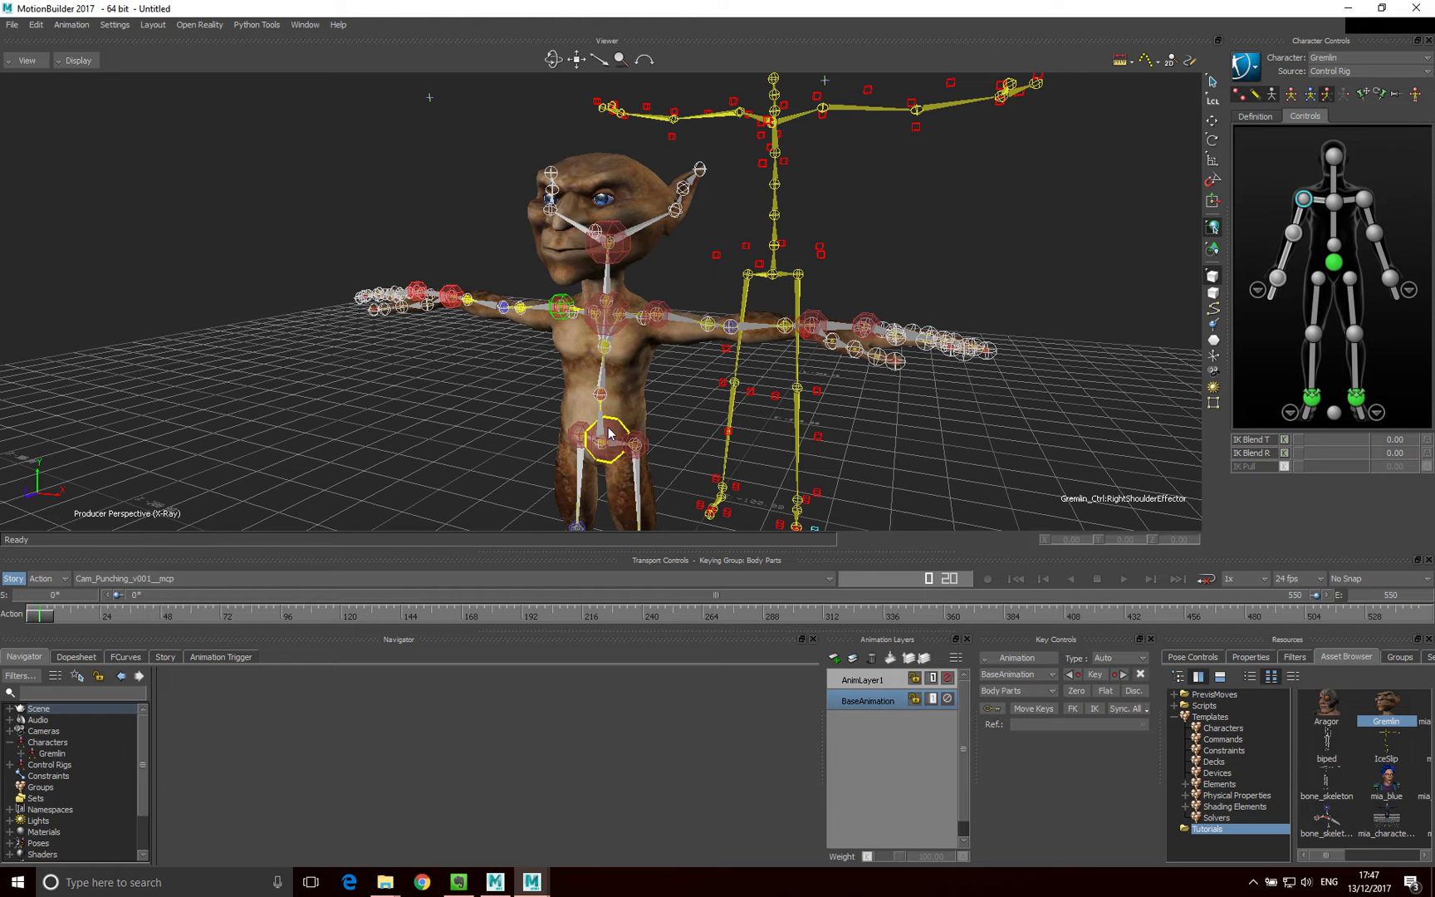
scroll(779, 291, up, 2)
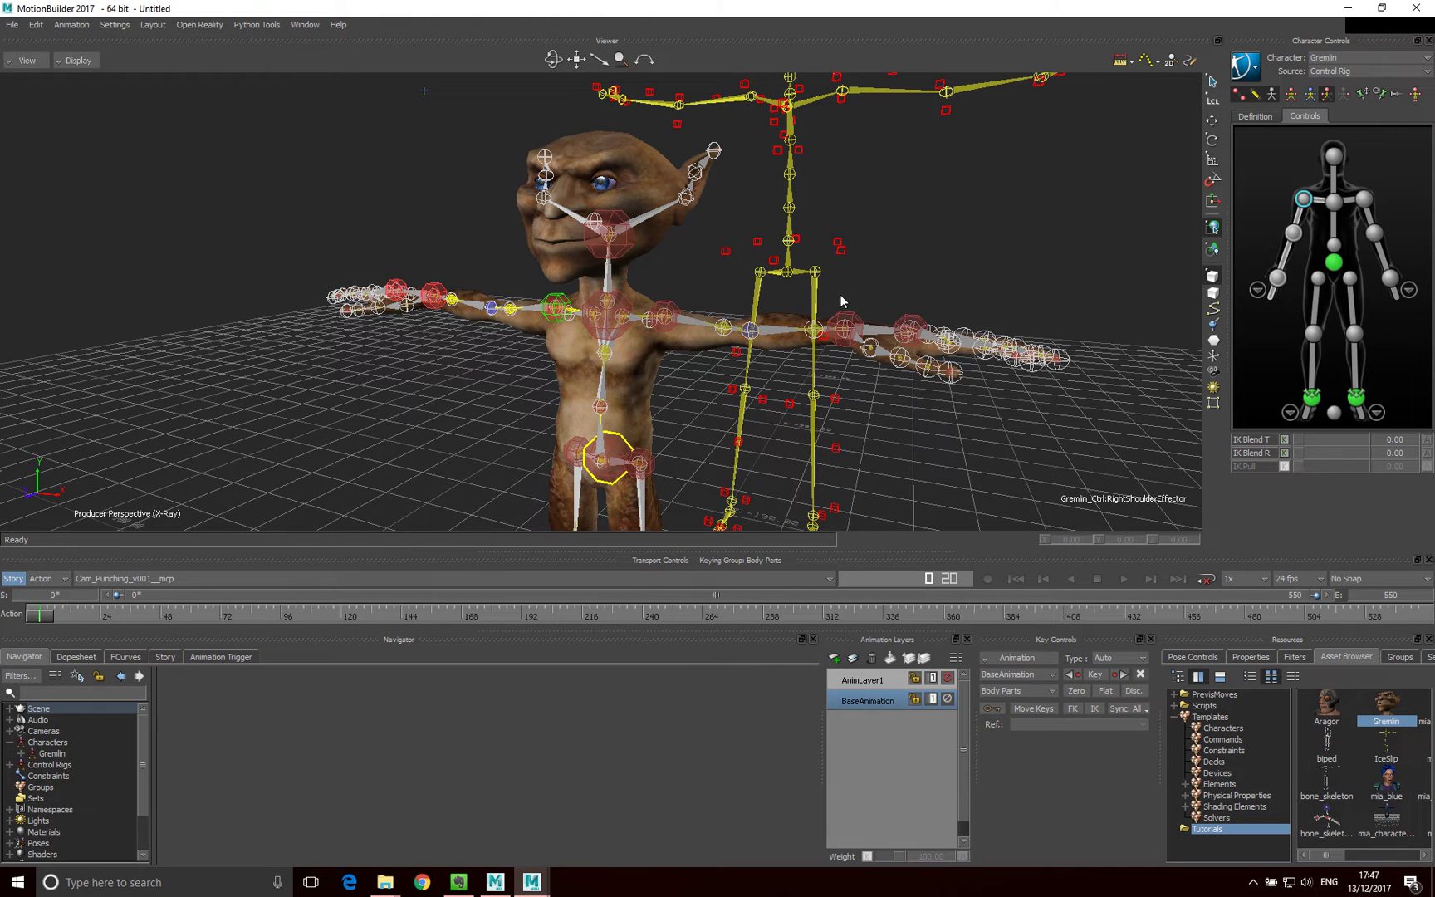
ctrl+shift+drag(840, 294, 816, 287)
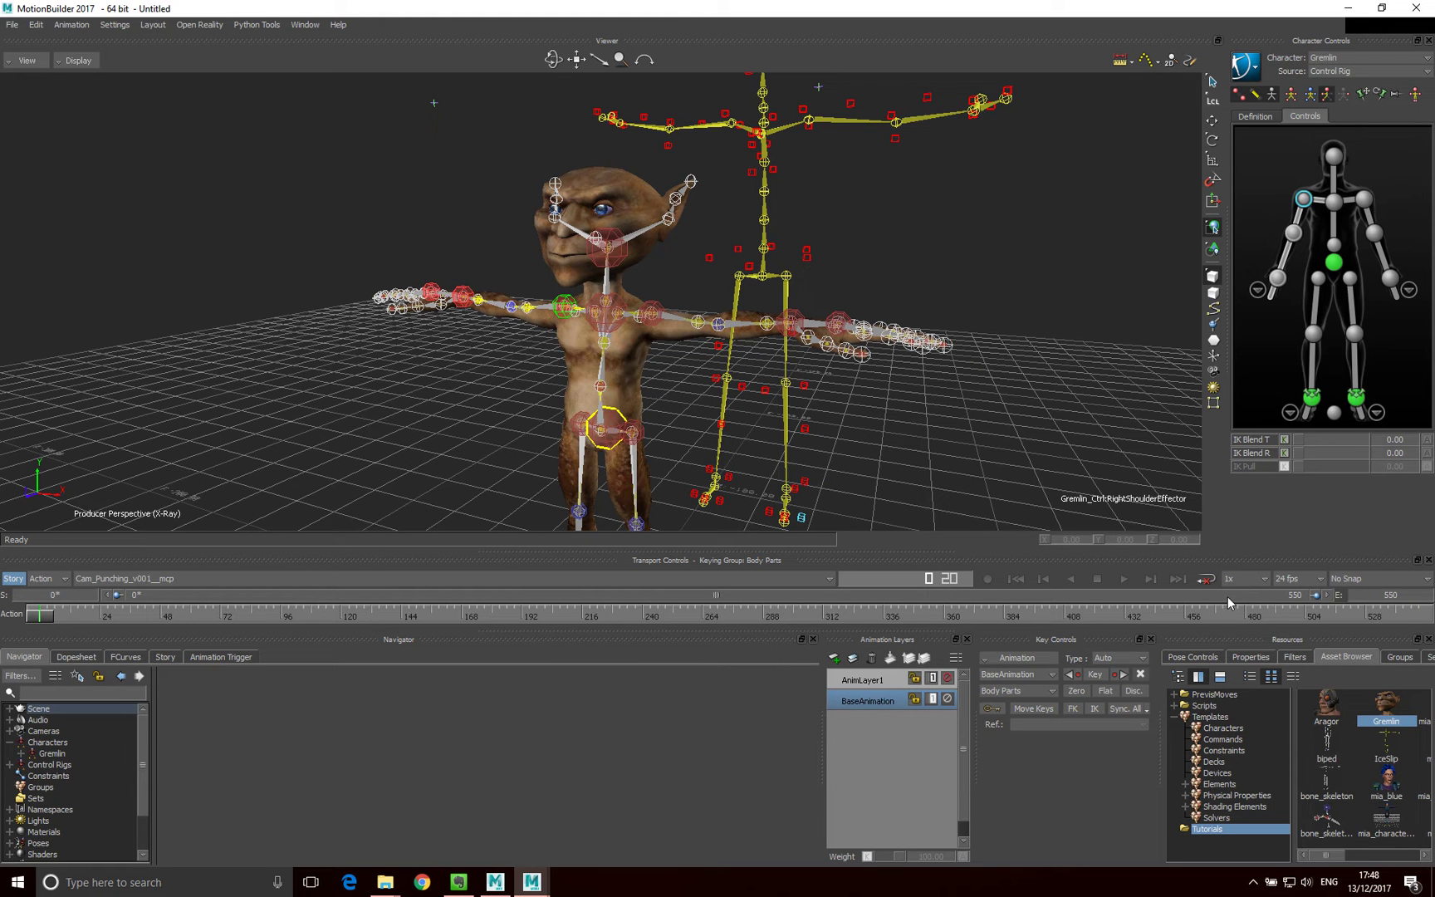
Drop the Character template onto the mocap skeleton's hips and characterize it as a Biped.
click(1222, 729)
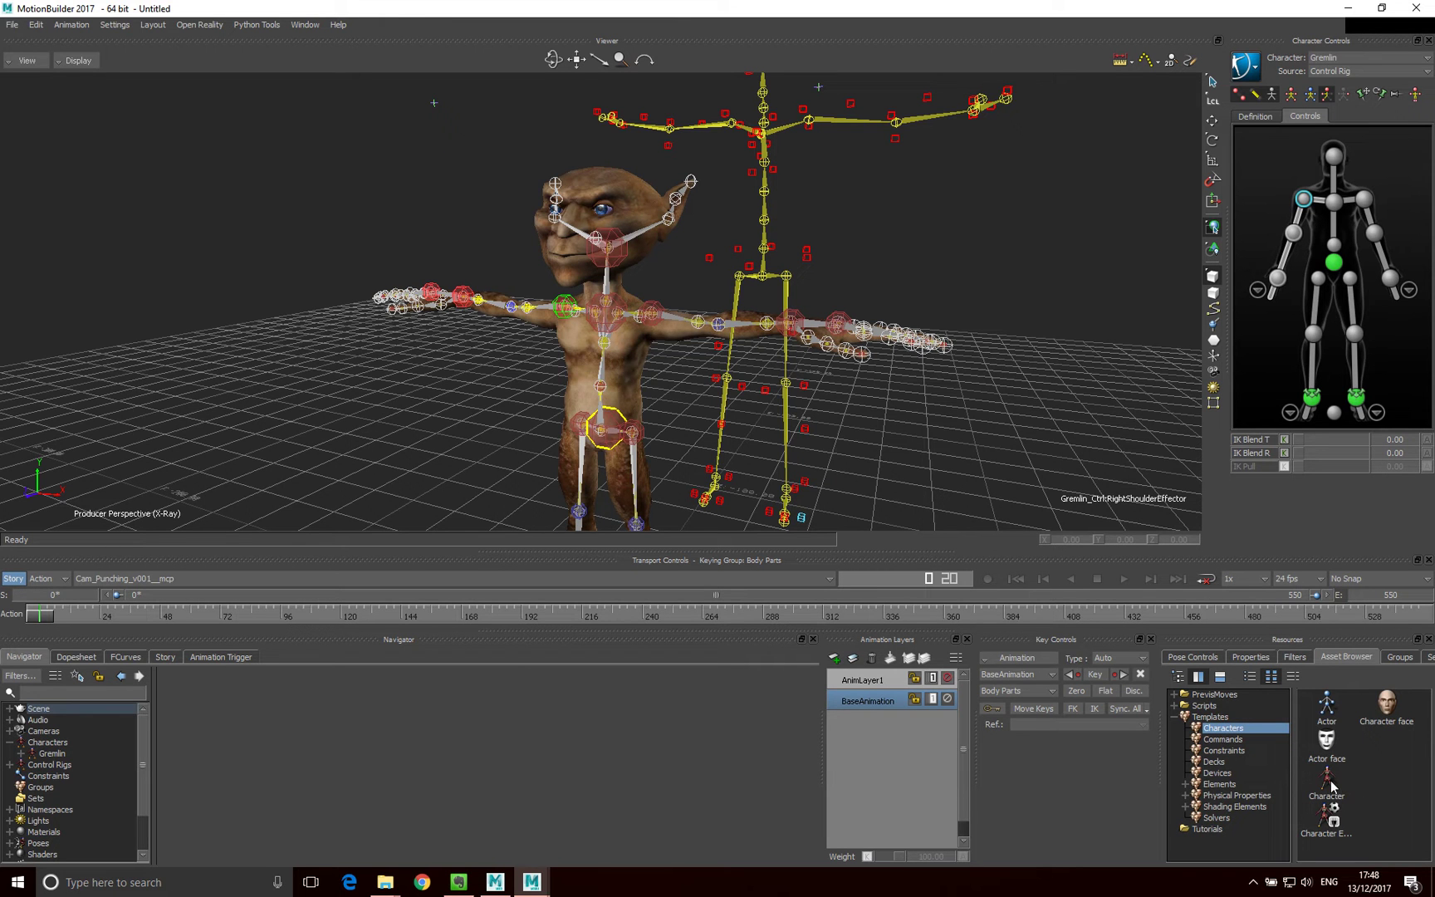
drag(1329, 783, 764, 279)
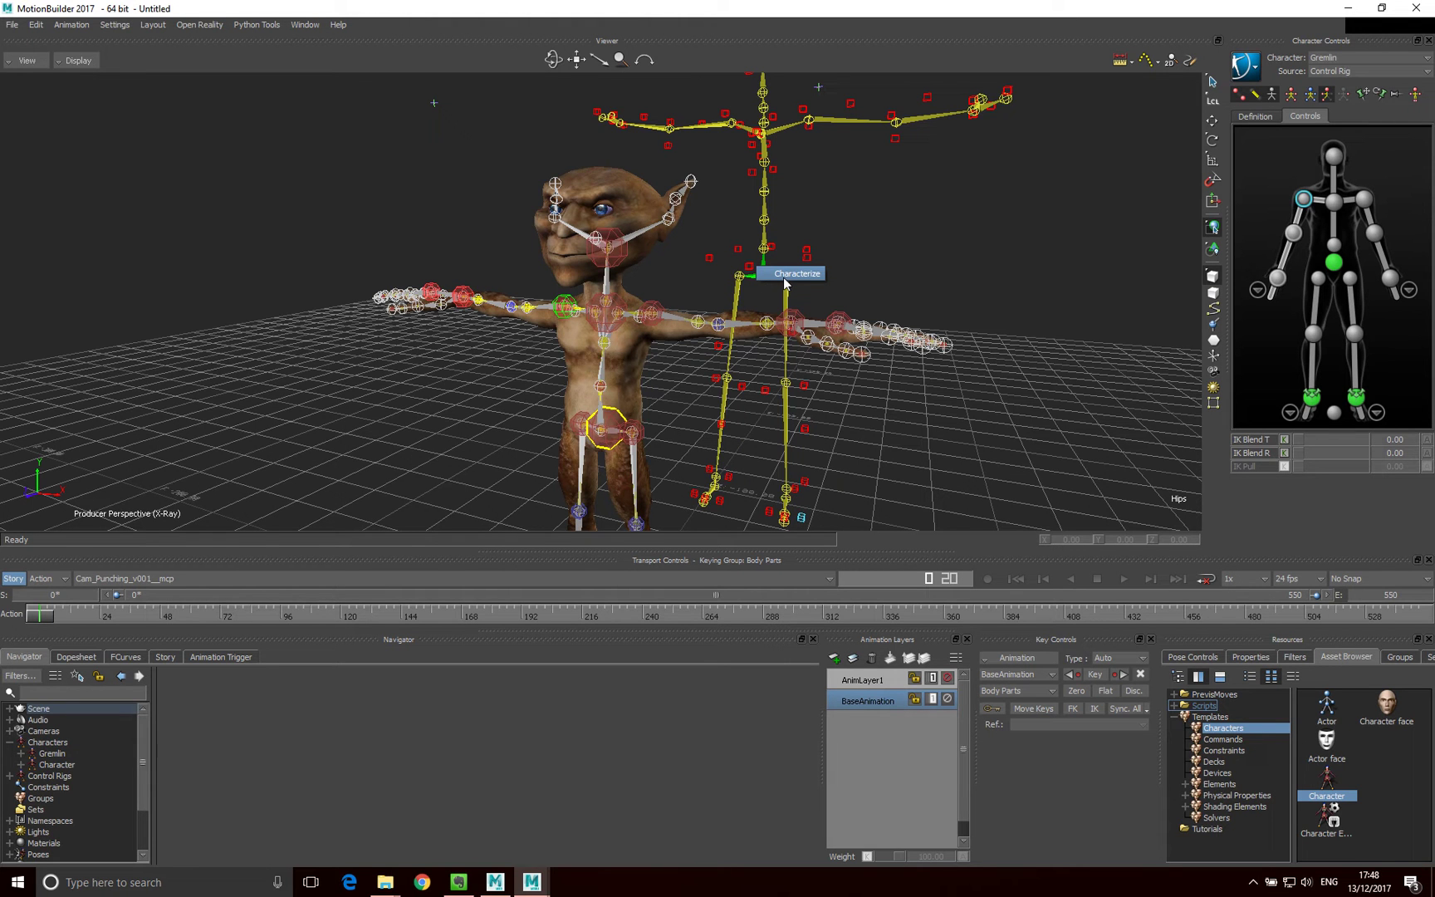
click(785, 277)
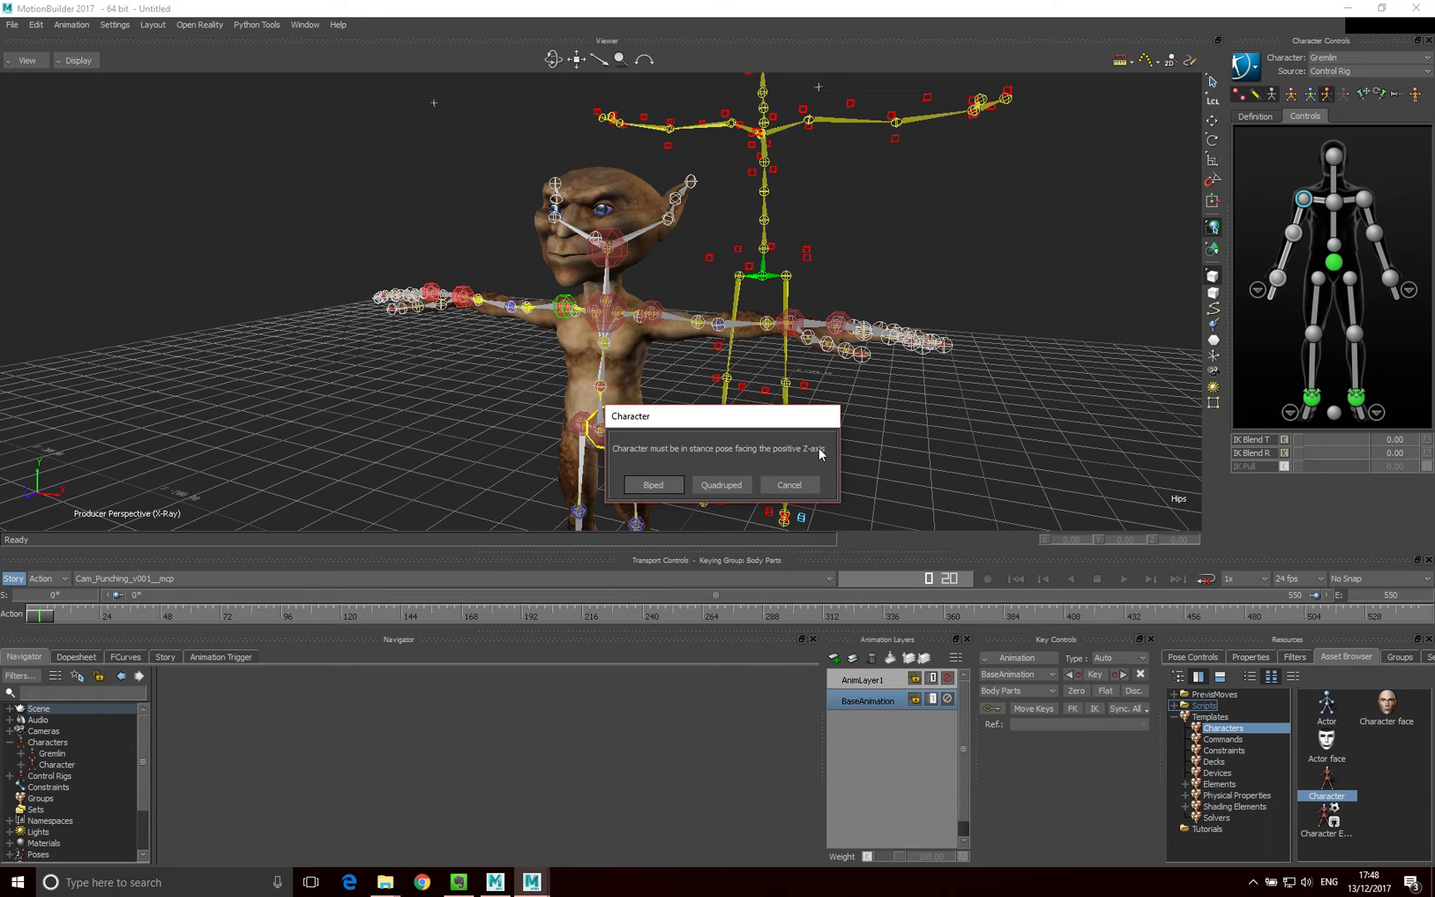
click(653, 486)
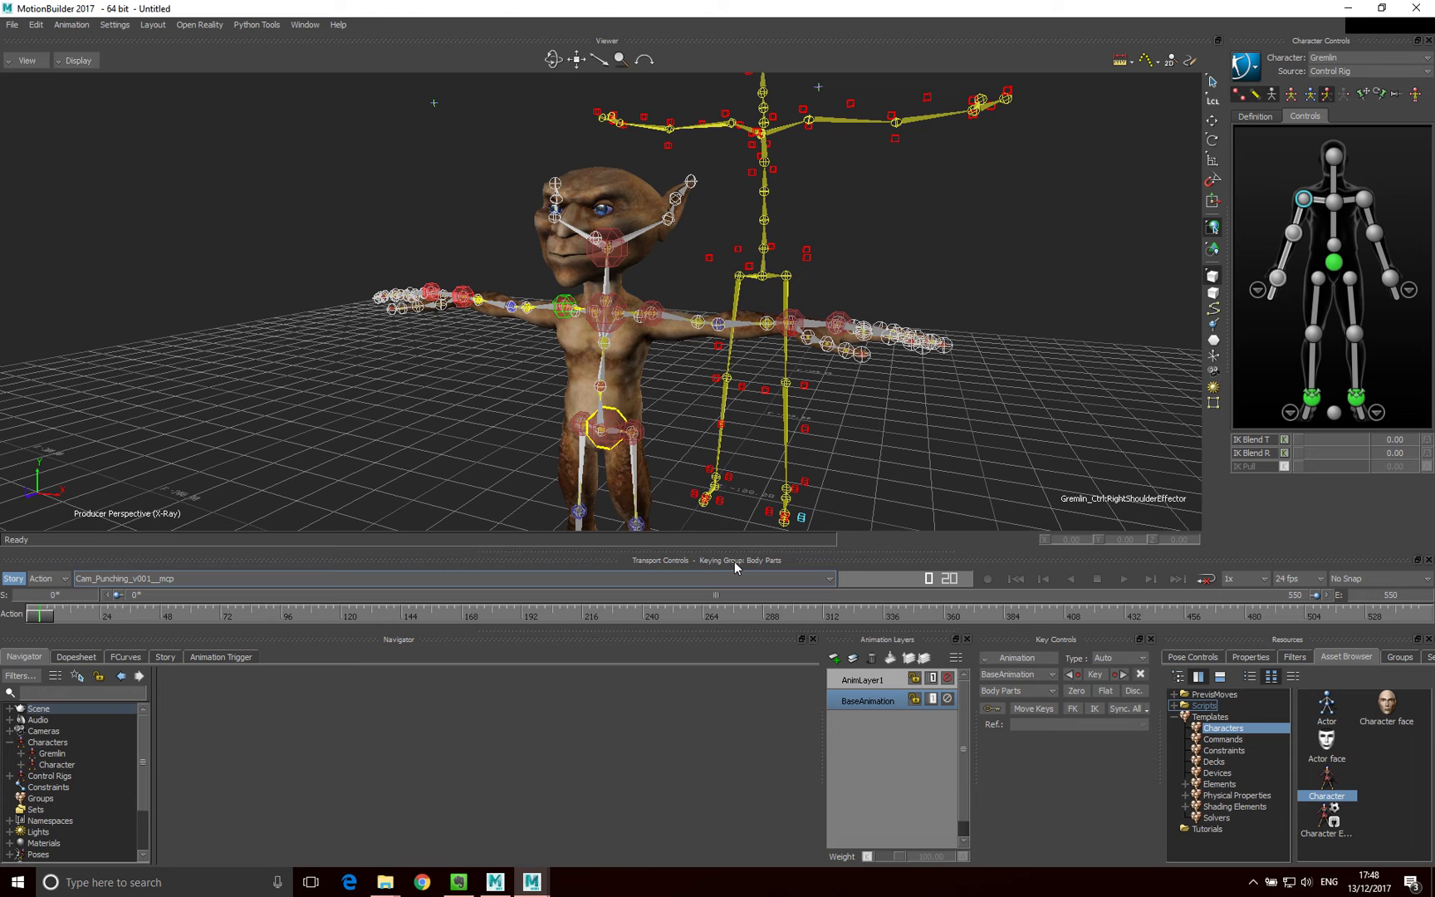
ctrl+shift+drag(882, 229, 870, 304)
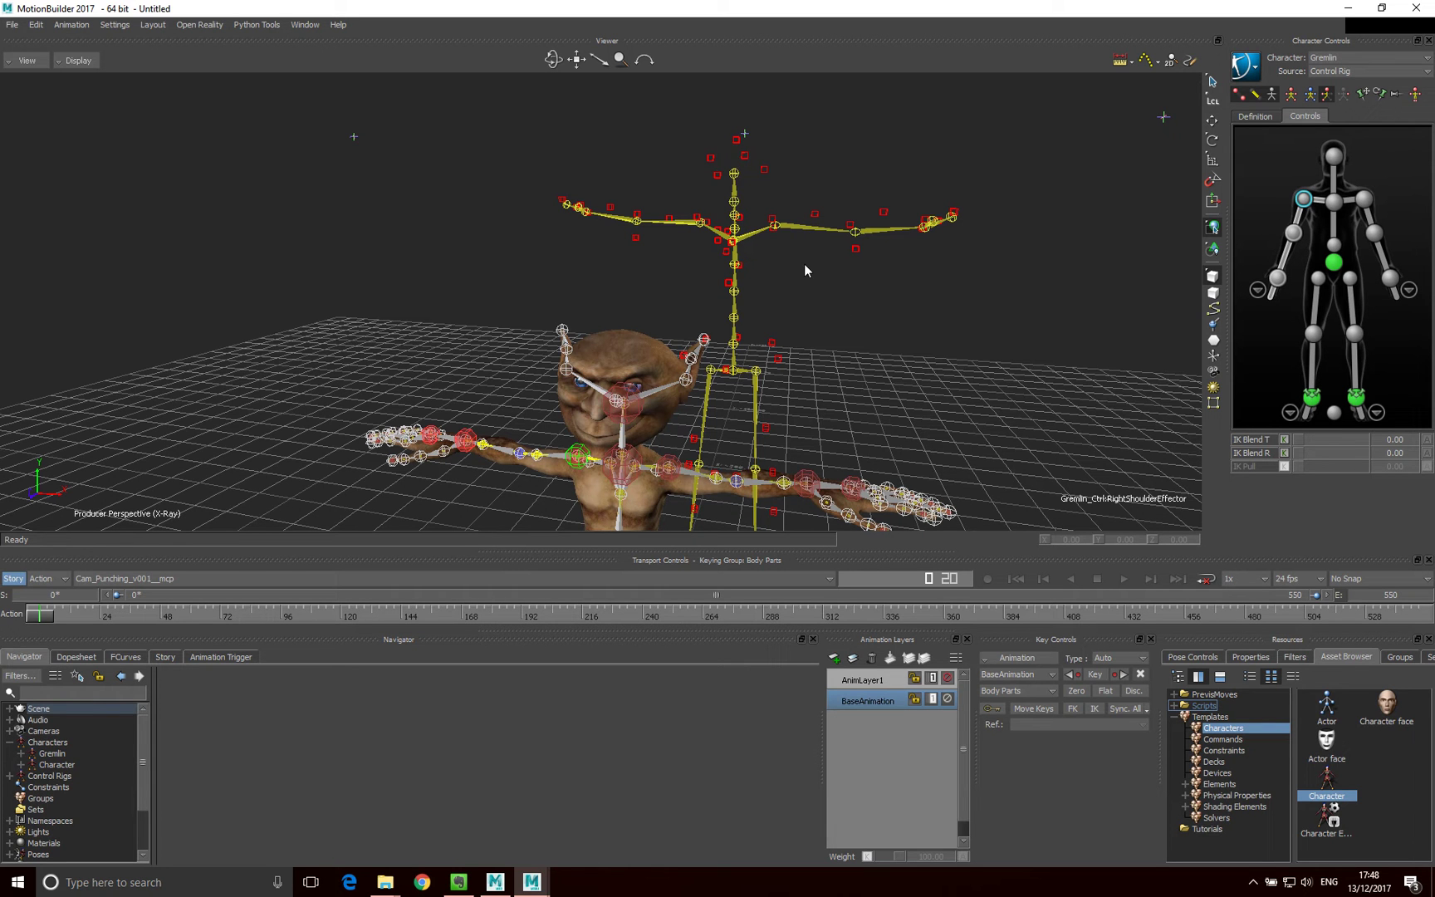
ctrl+shift+drag(803, 330, 799, 318)
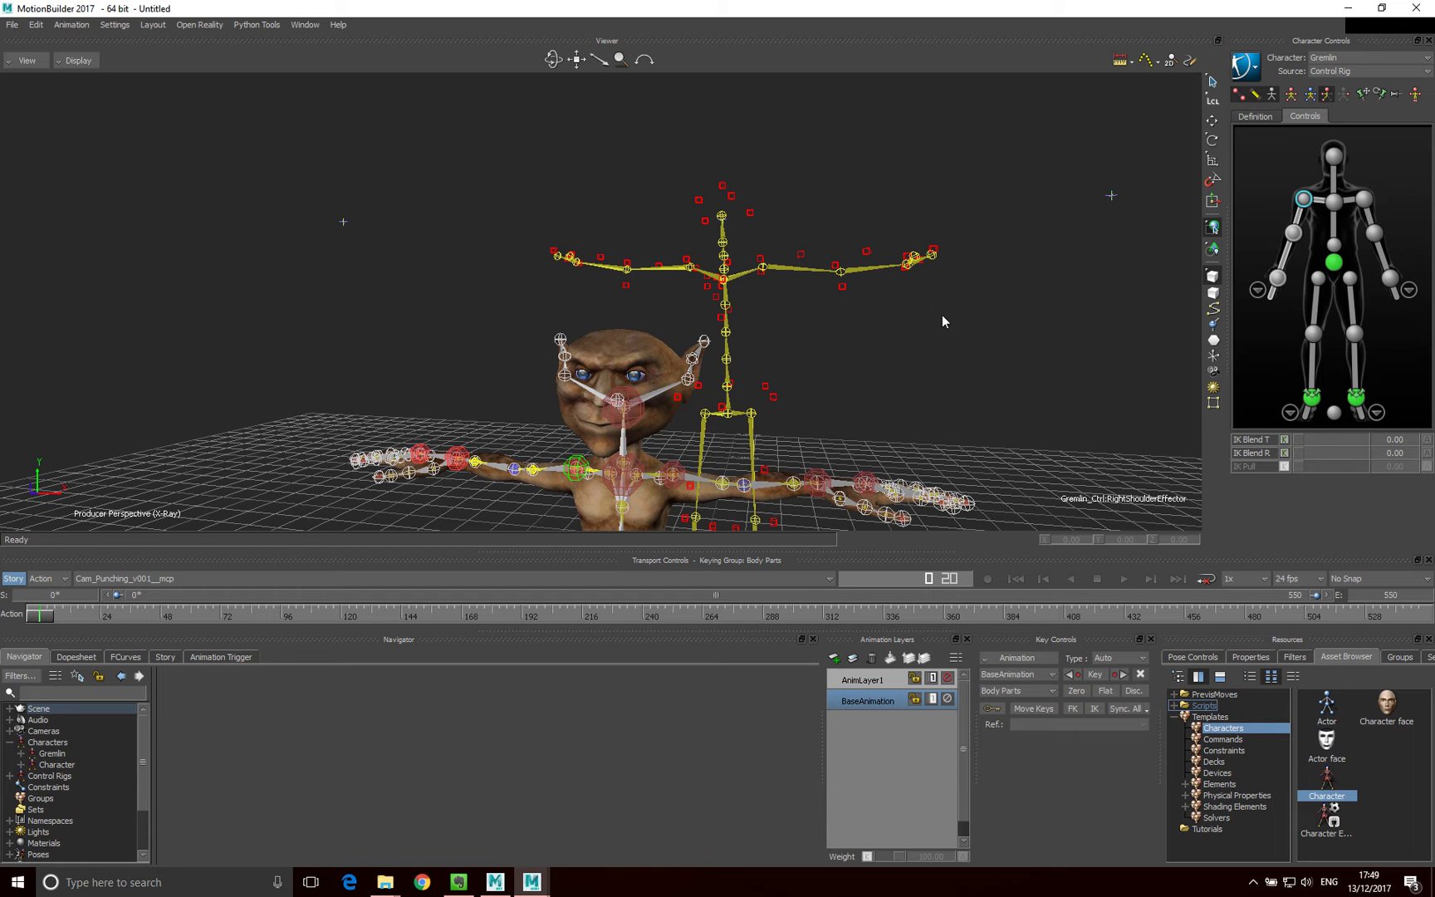
drag(914, 364, 755, 201)
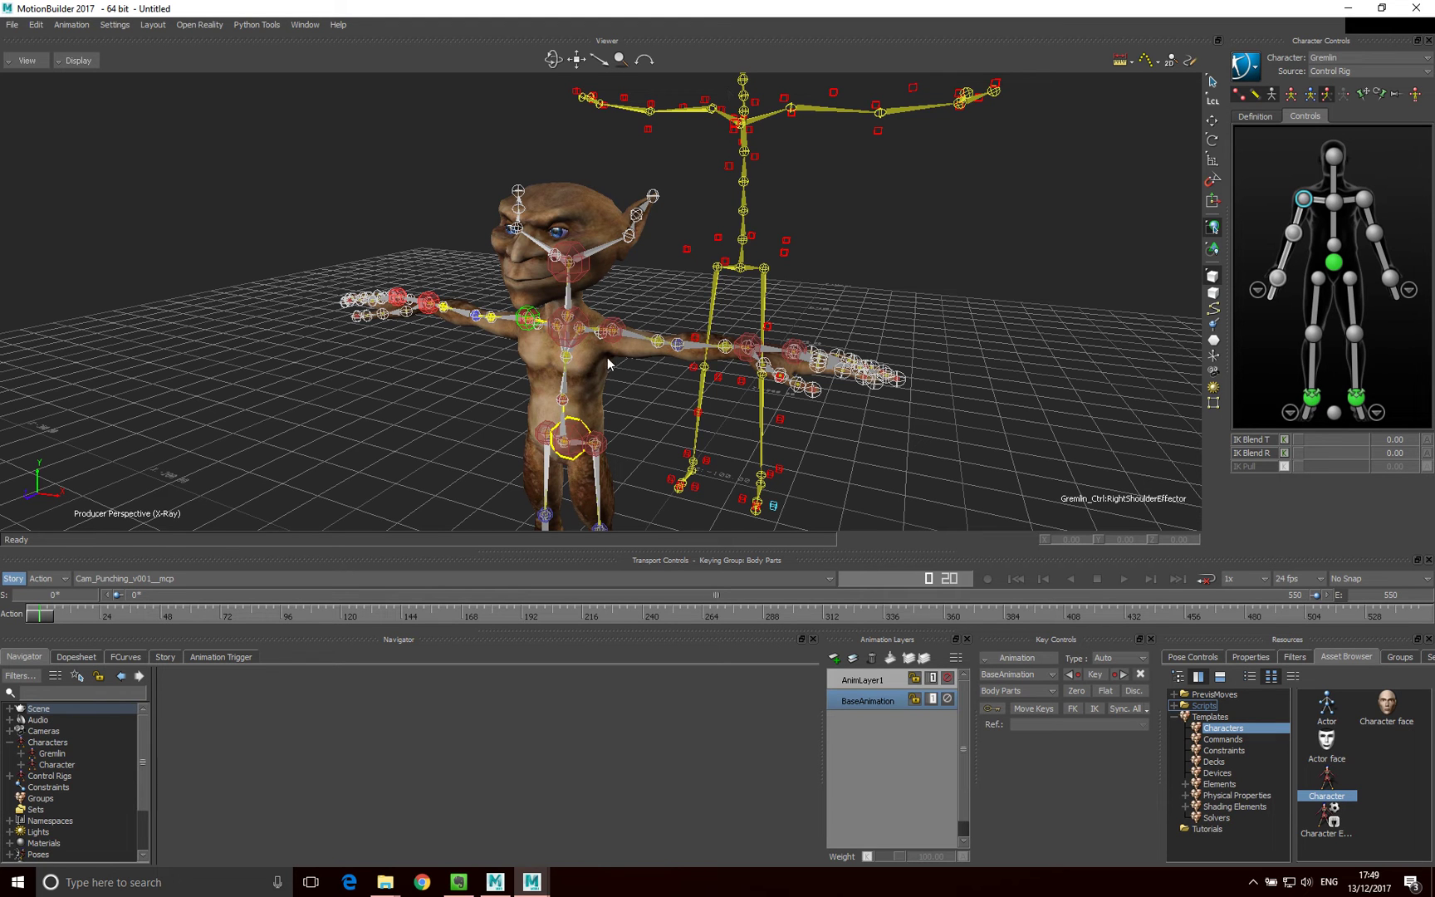
Rename the skeleton's Character node to 'Vicon' in the Navigator.
click(59, 767)
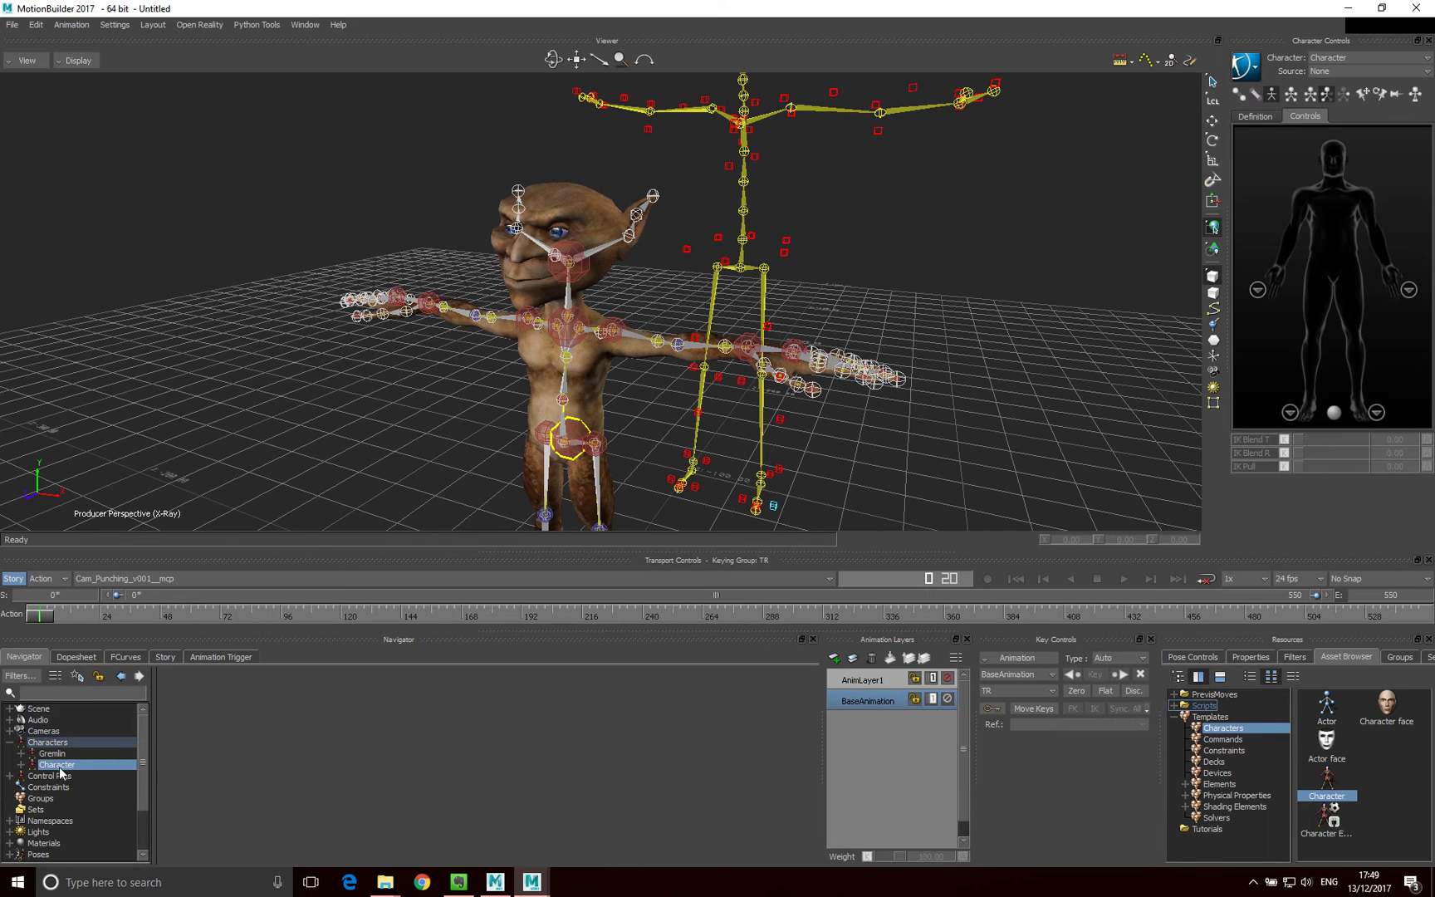
right_click(60, 767)
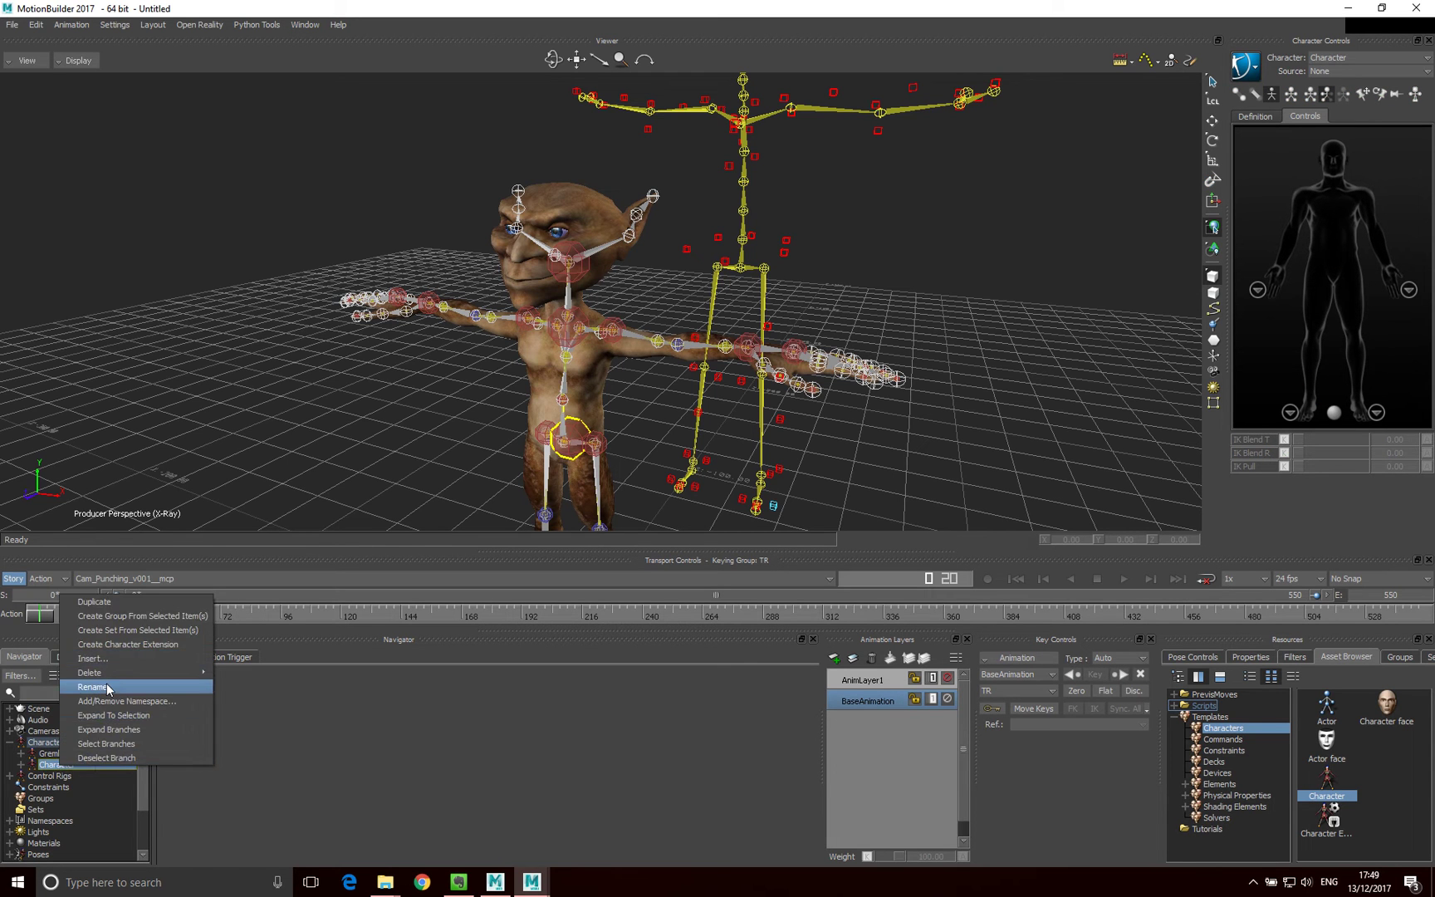
click(106, 686)
text(Vicon)
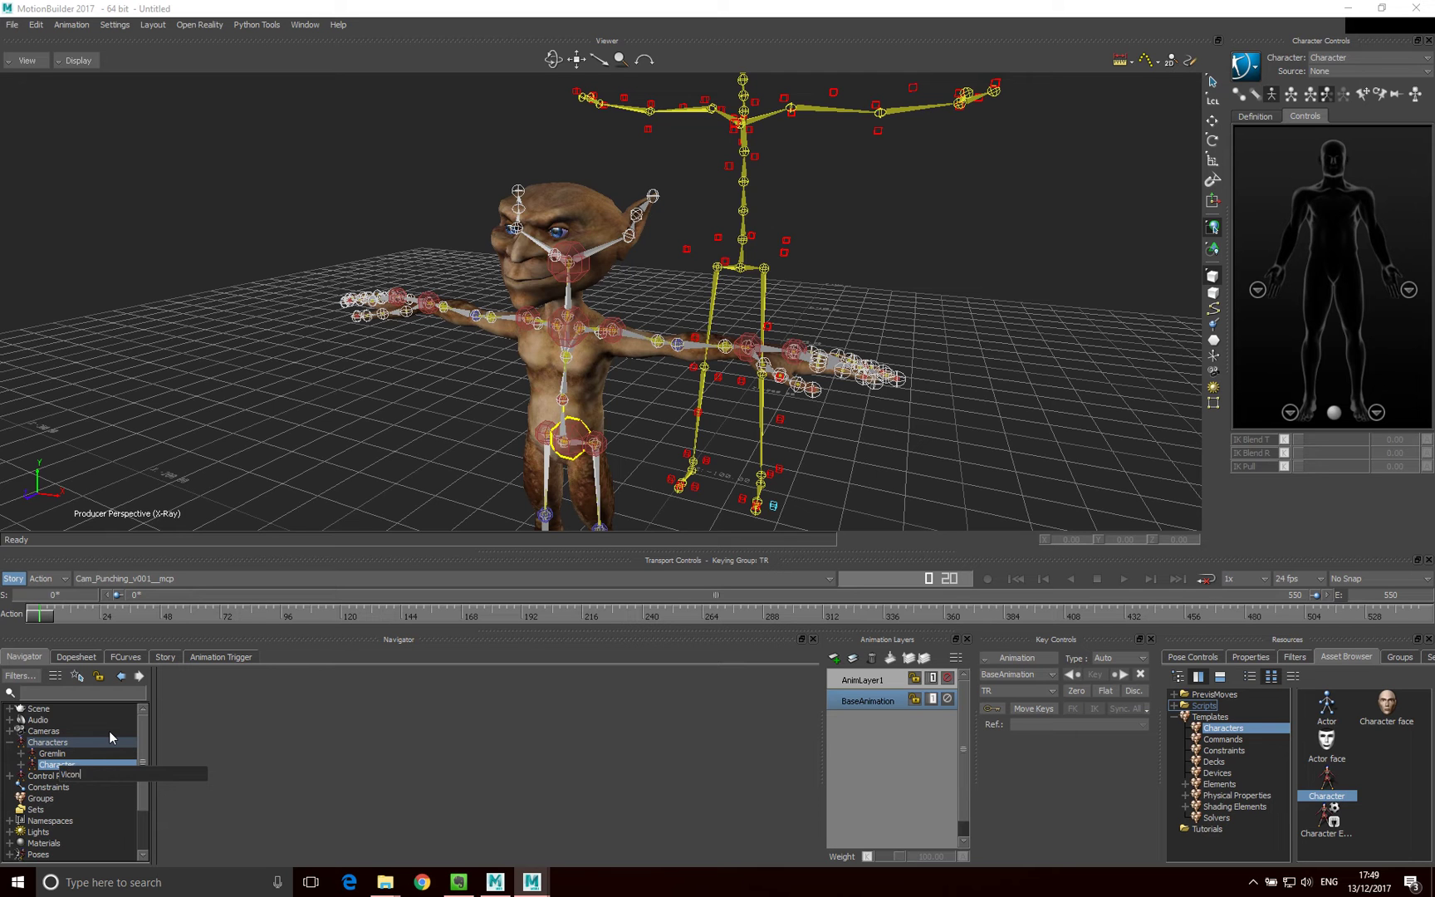
key(Return)
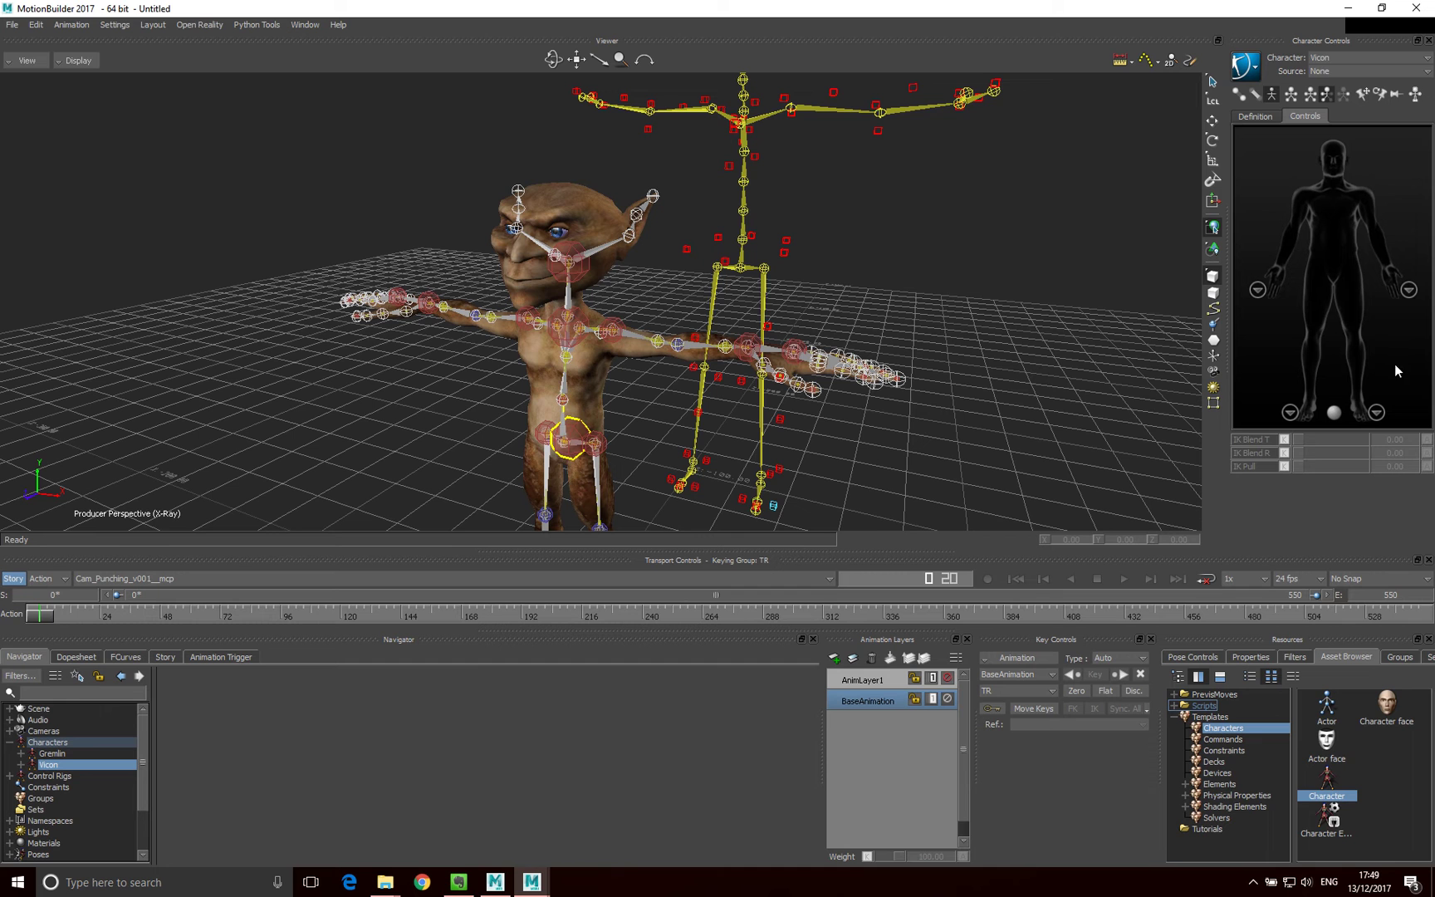
Make Gremlin the current character with Vicon as its source.
click(1353, 52)
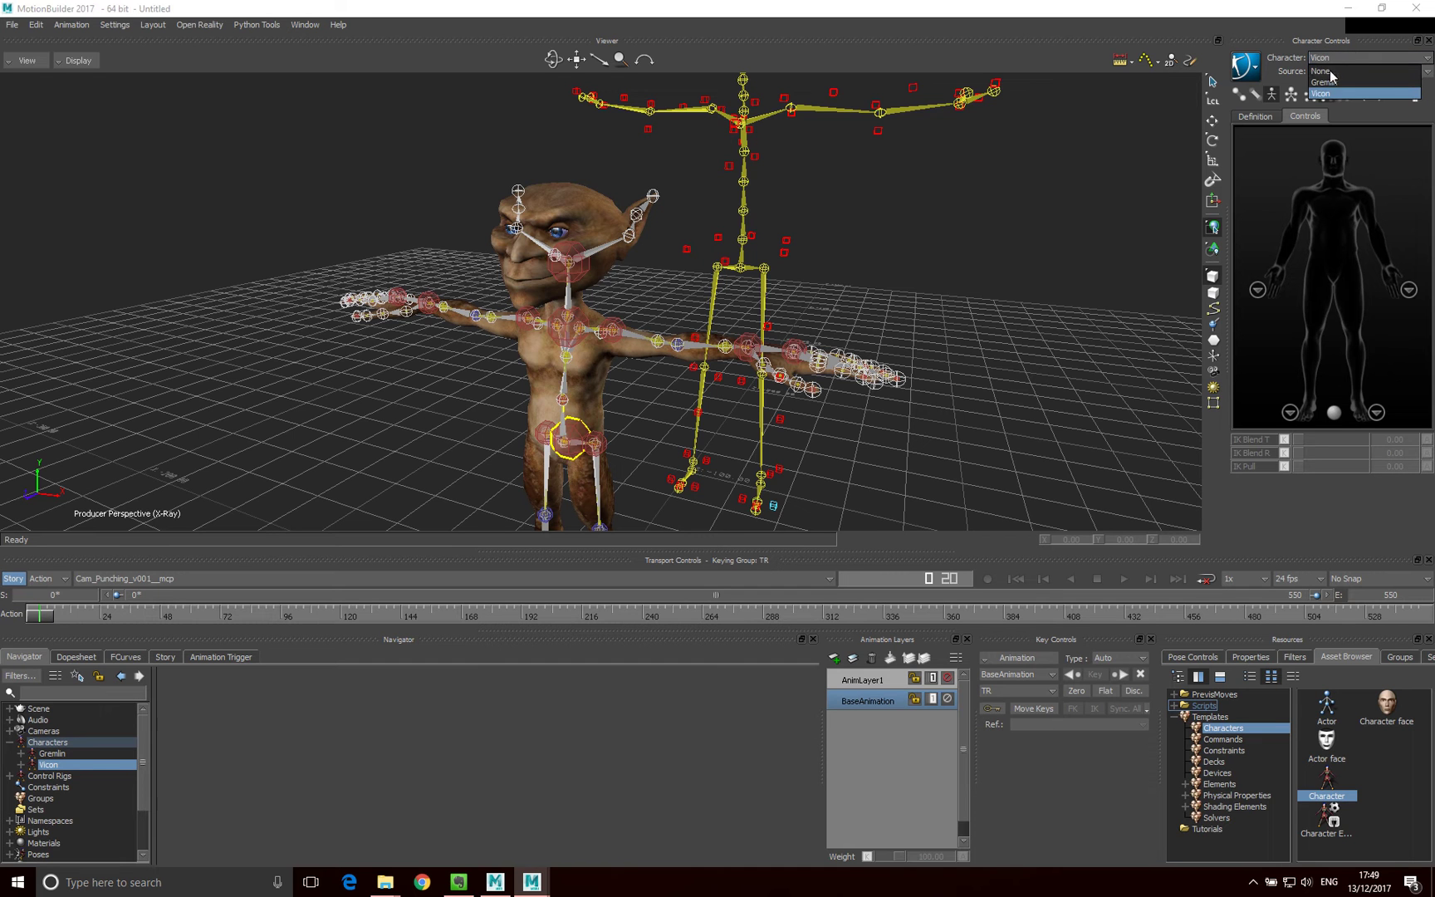
click(1330, 84)
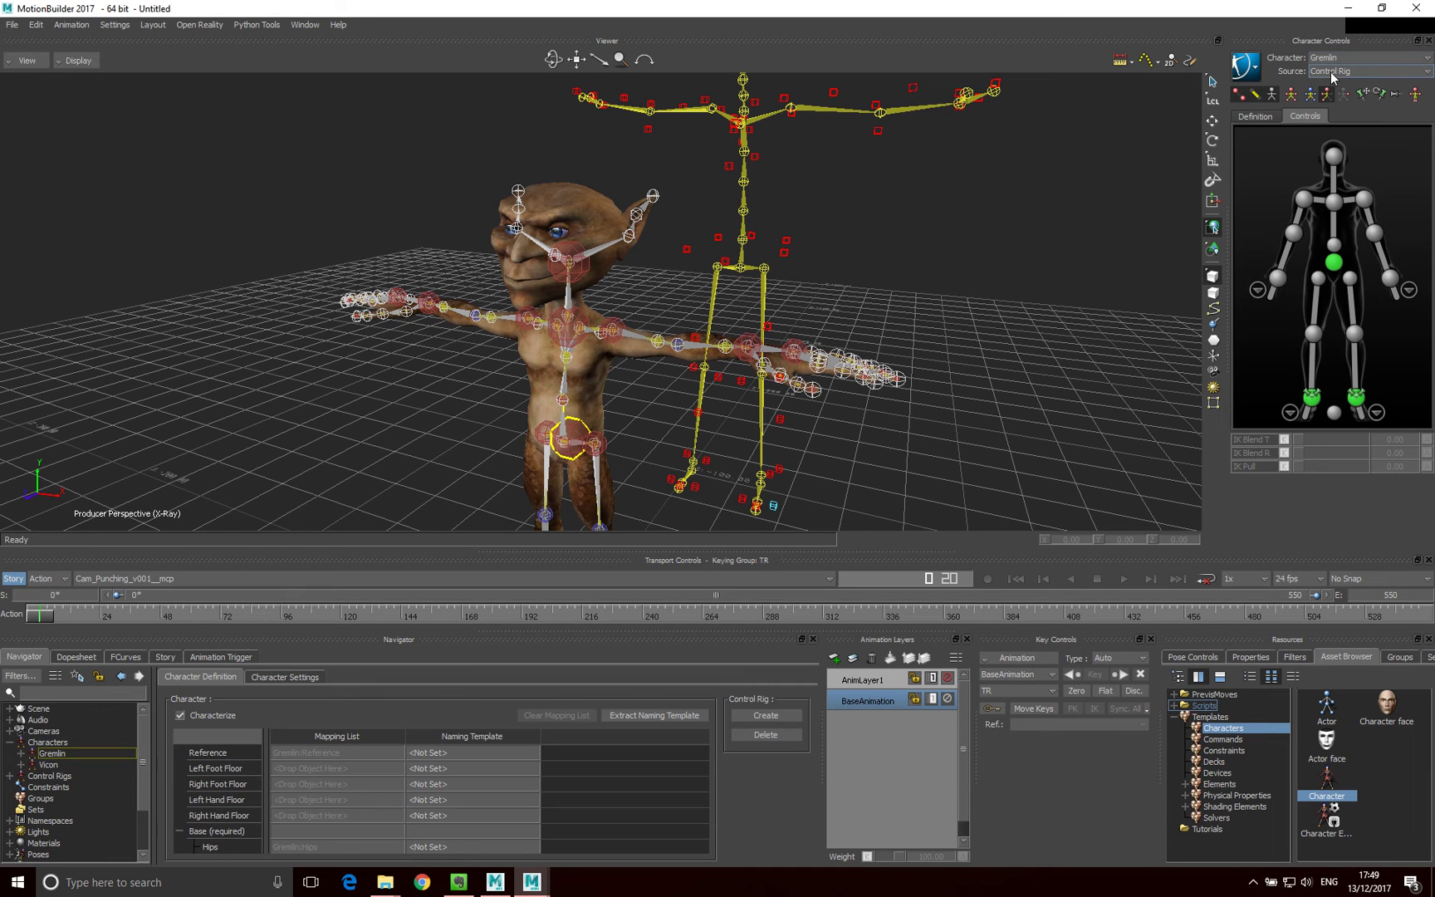
click(1339, 73)
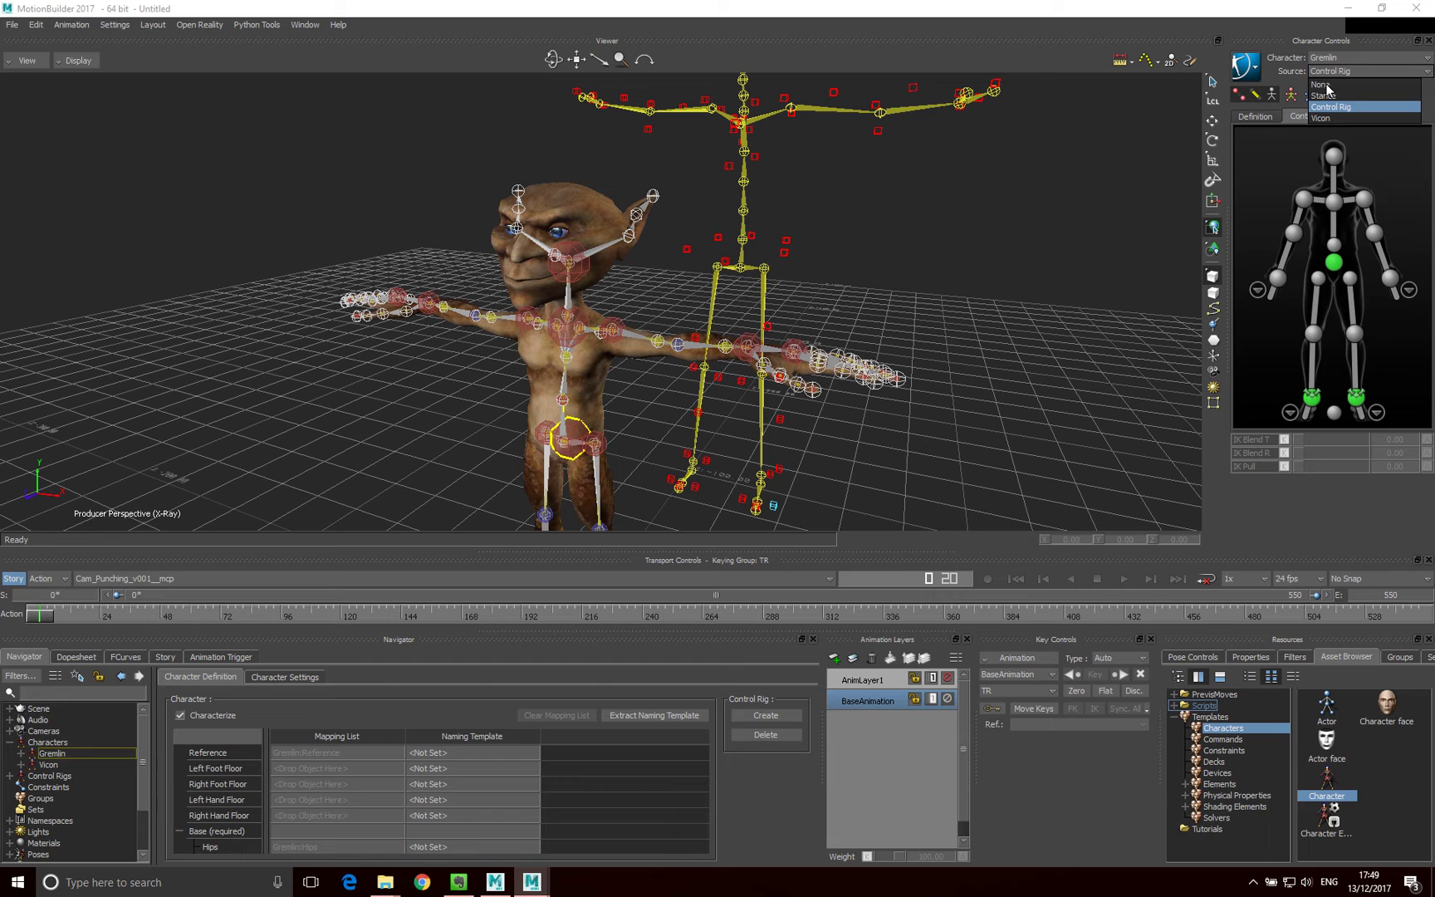
click(1323, 119)
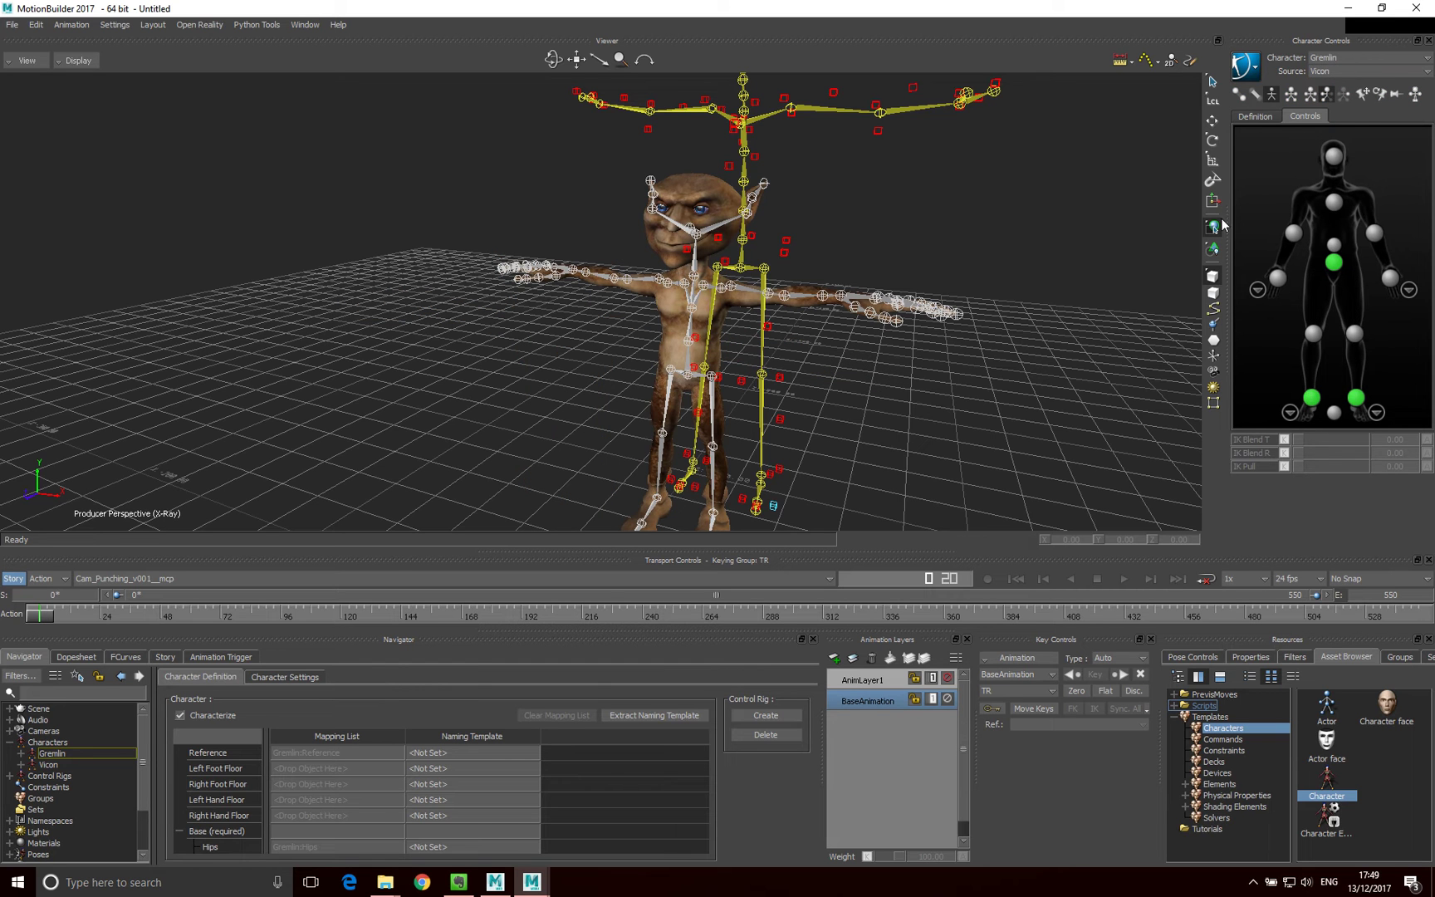
Play the retargeted punch, stop it, and scrub back to frame 0.
click(1123, 578)
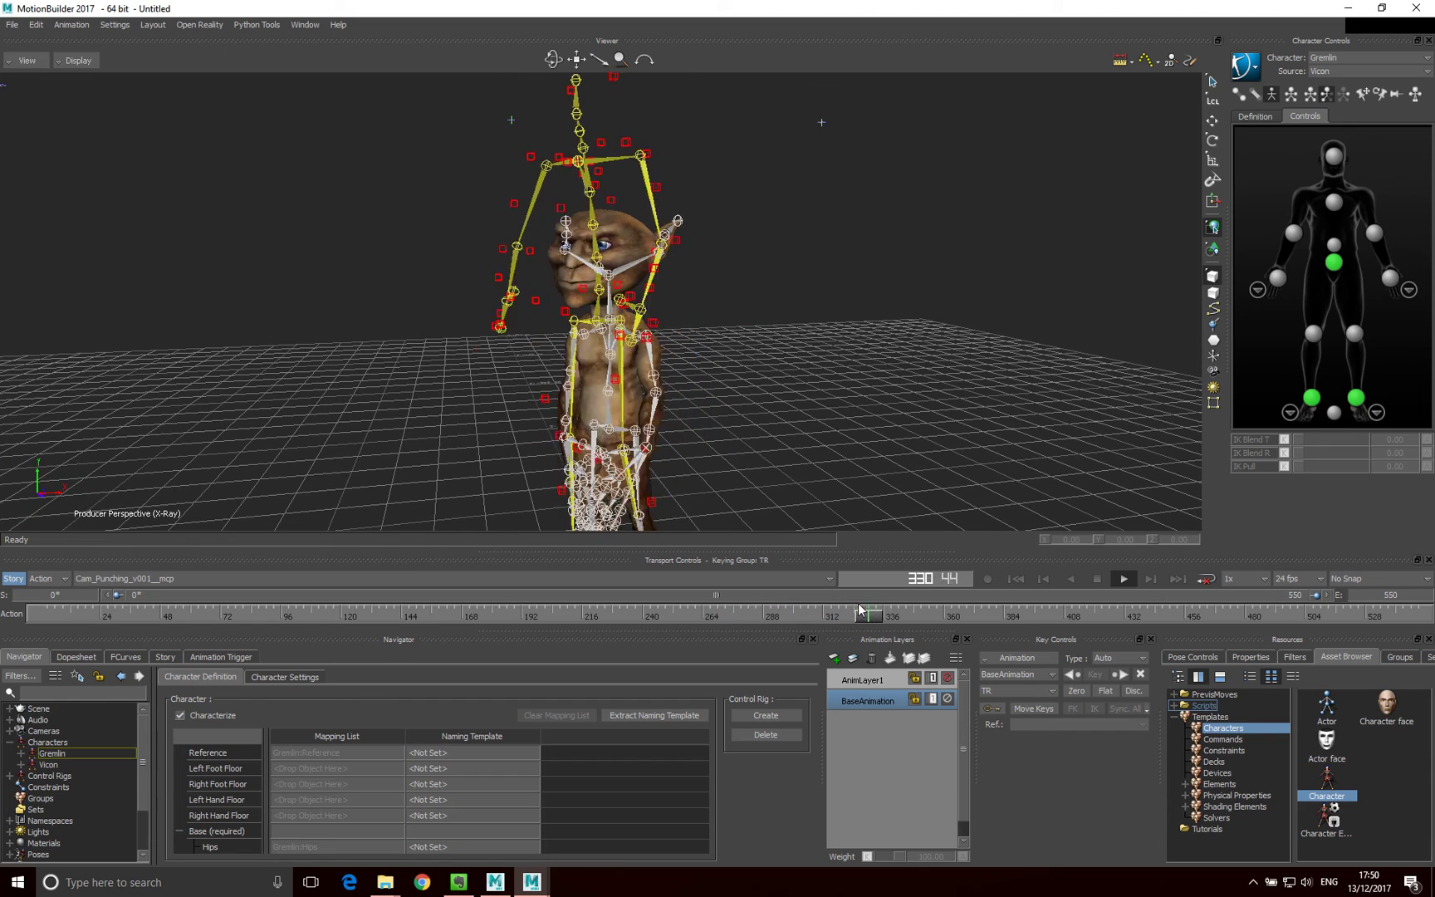
click(1099, 579)
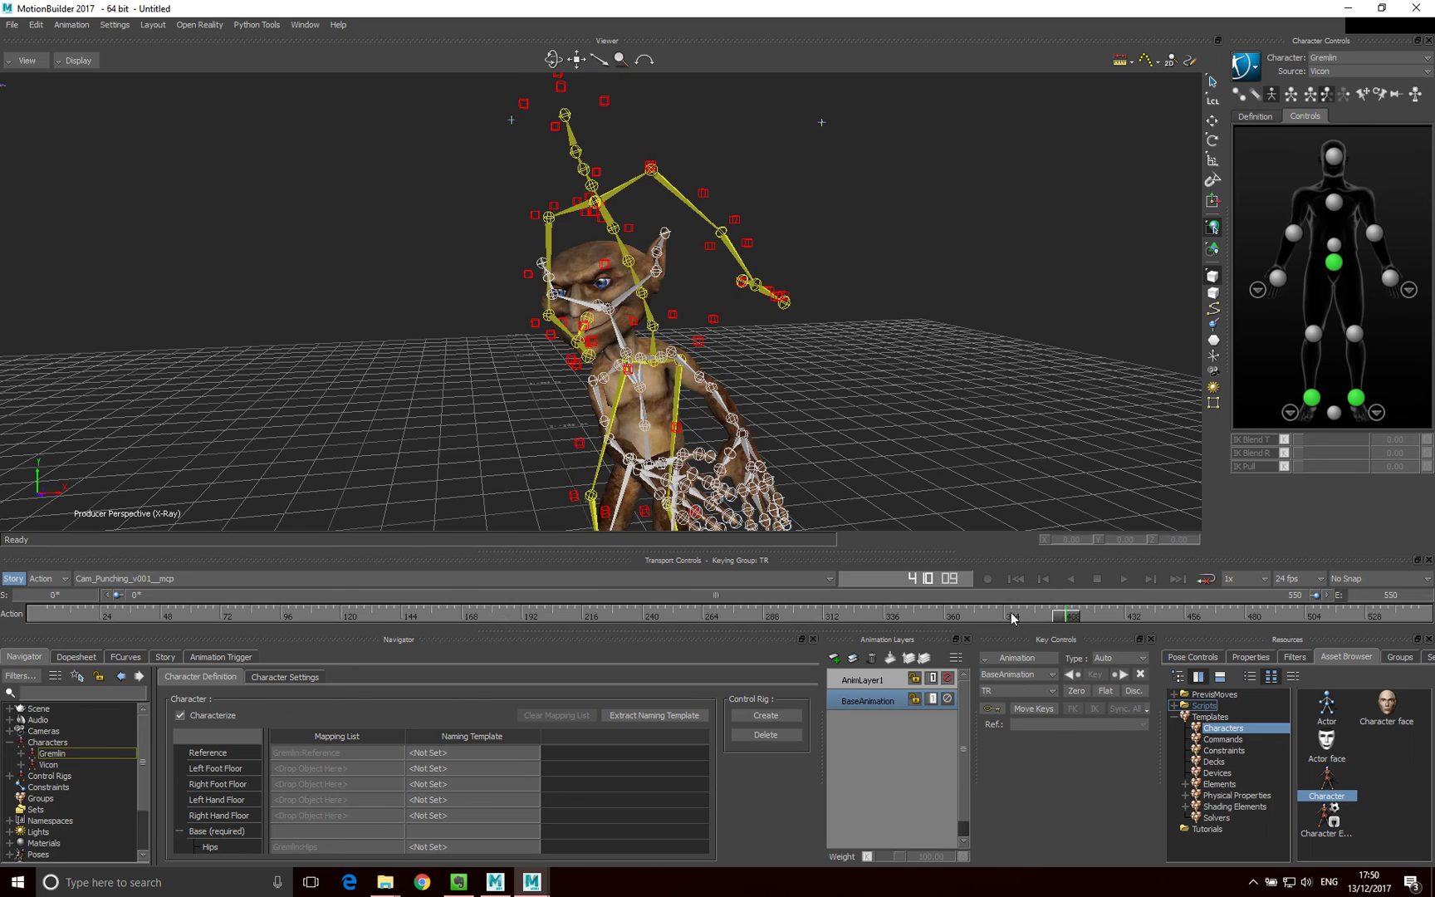
drag(1012, 618, 39, 617)
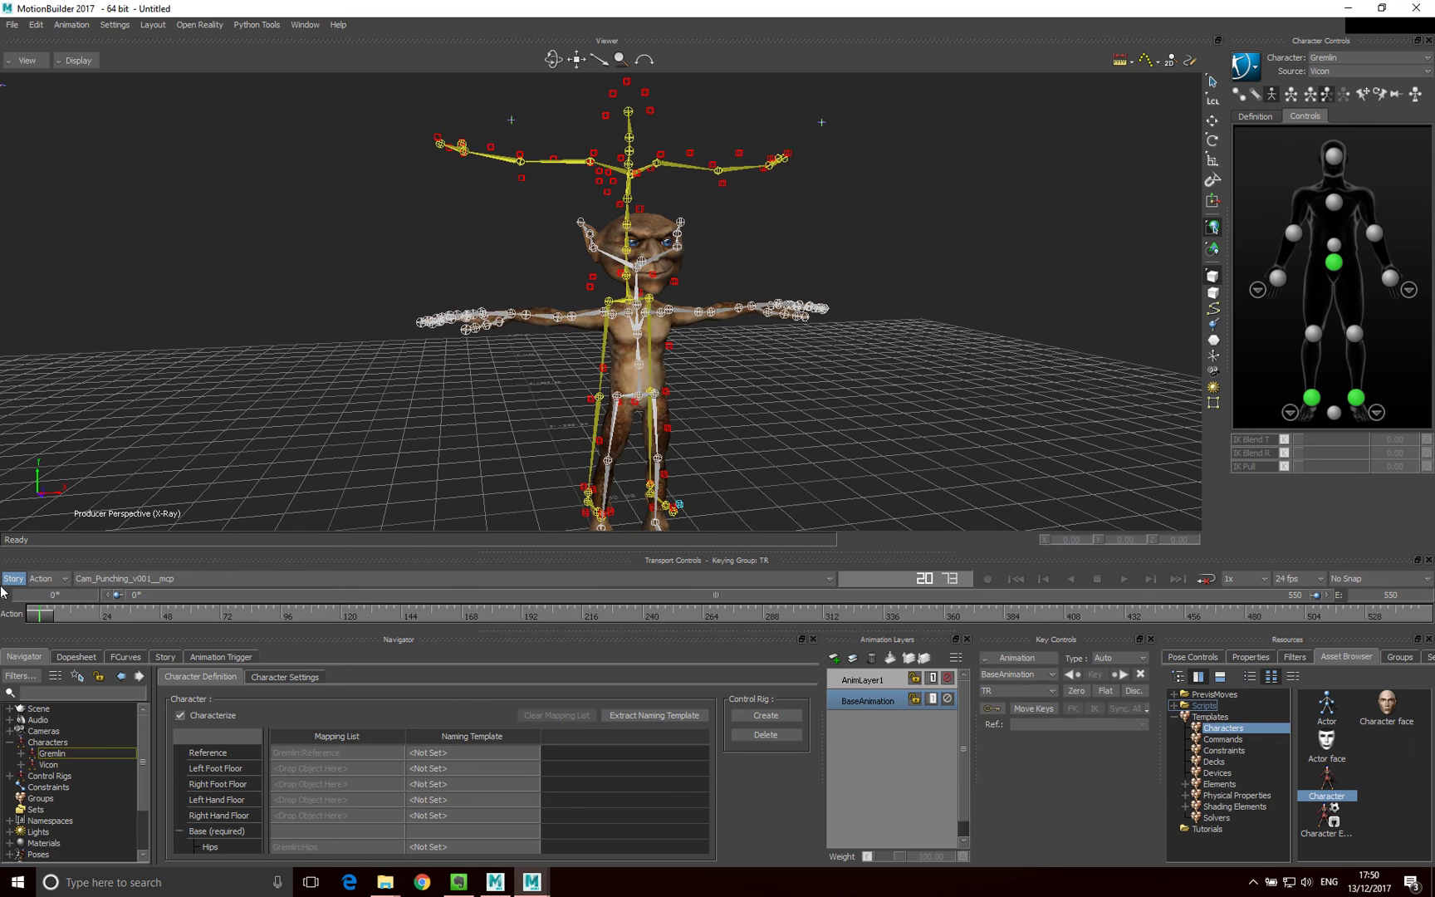
click(50, 765)
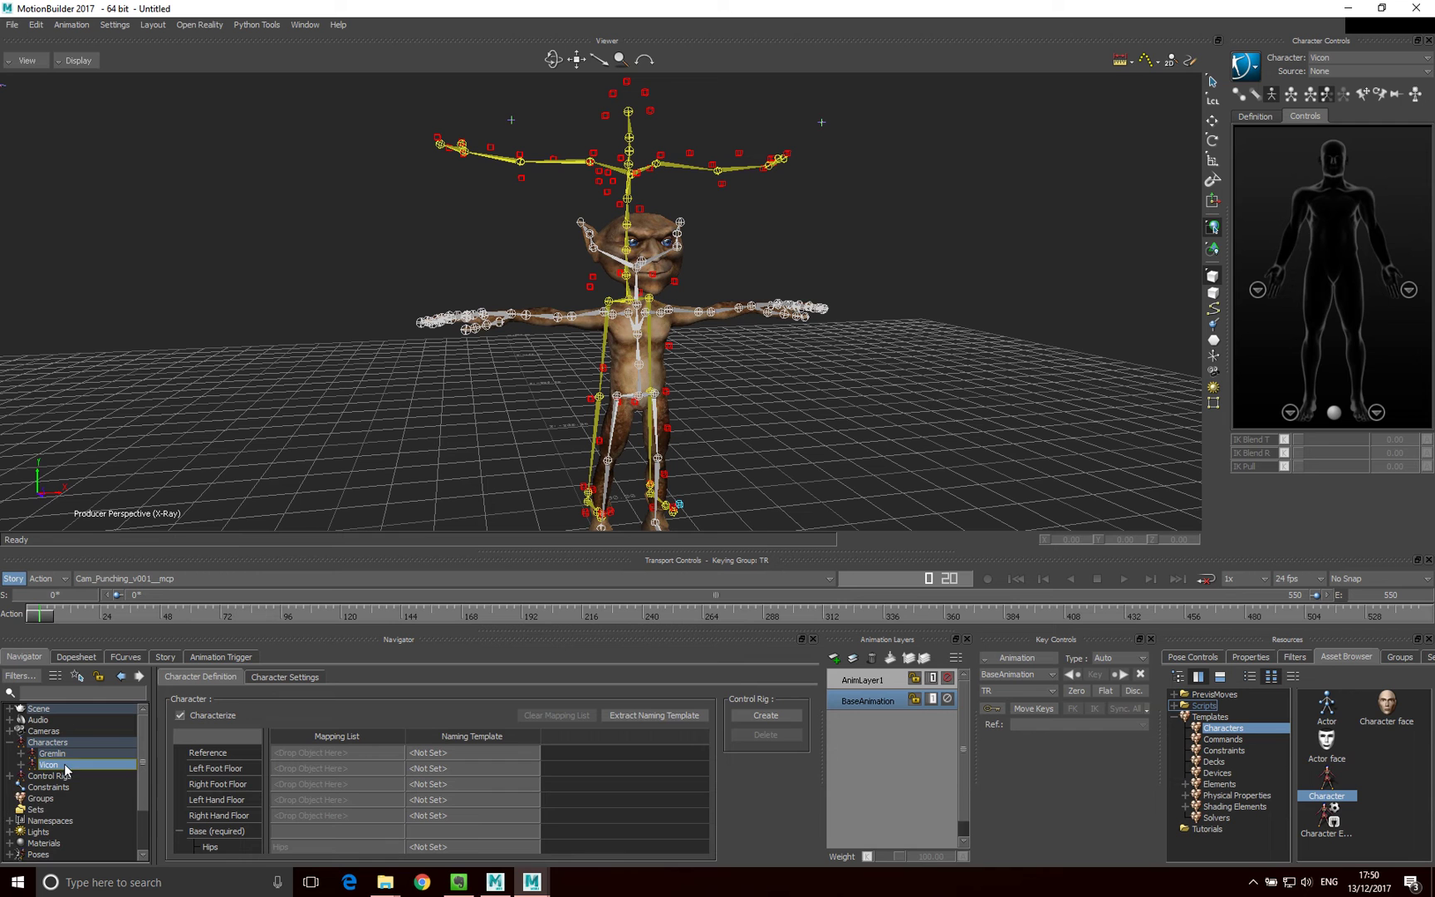
double_click(45, 765)
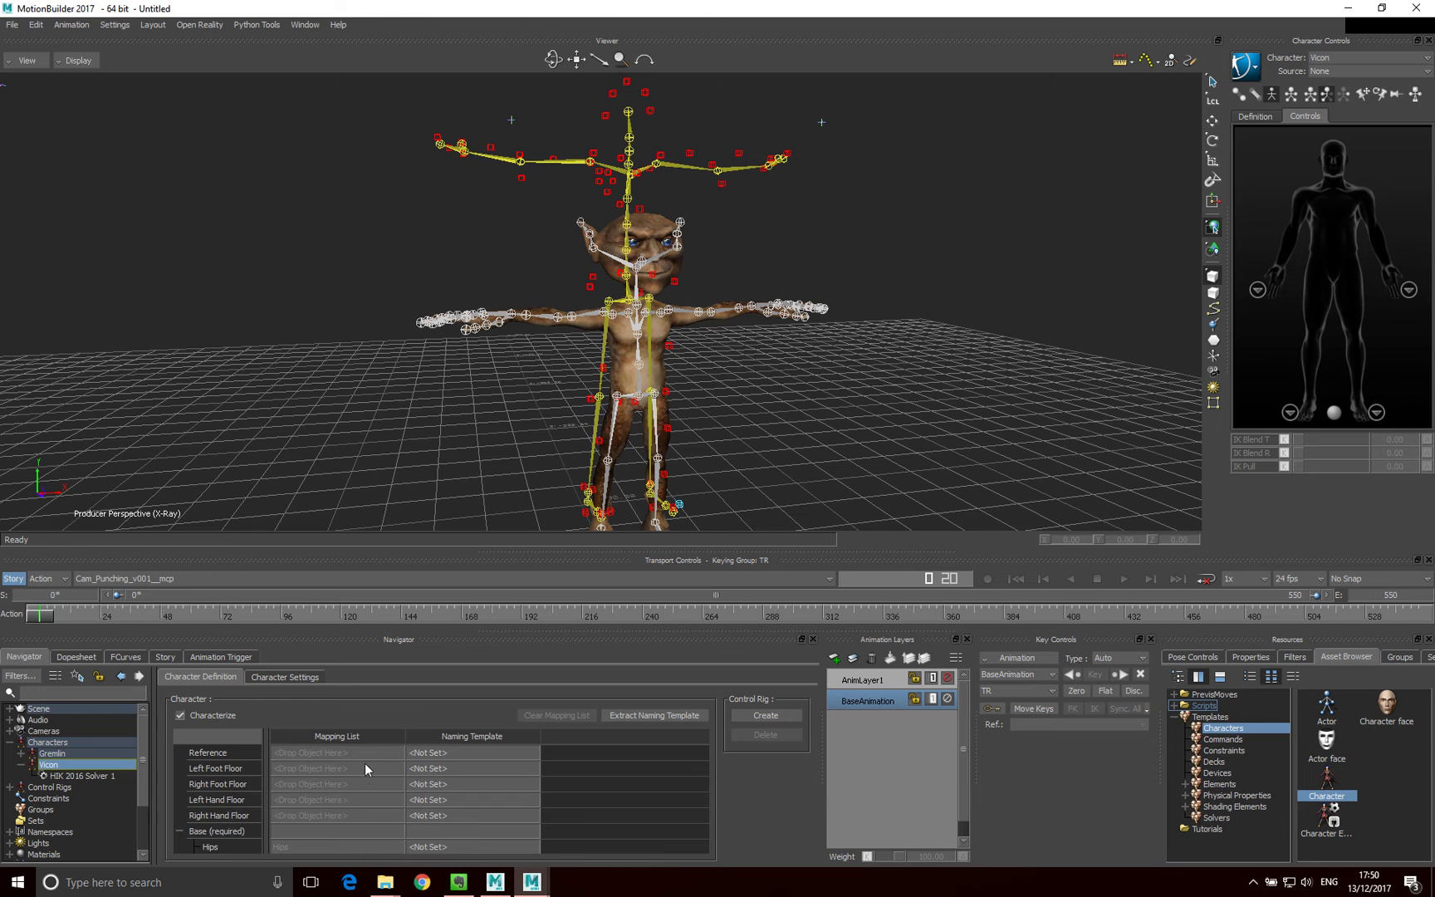
scroll(363, 763, down, 5)
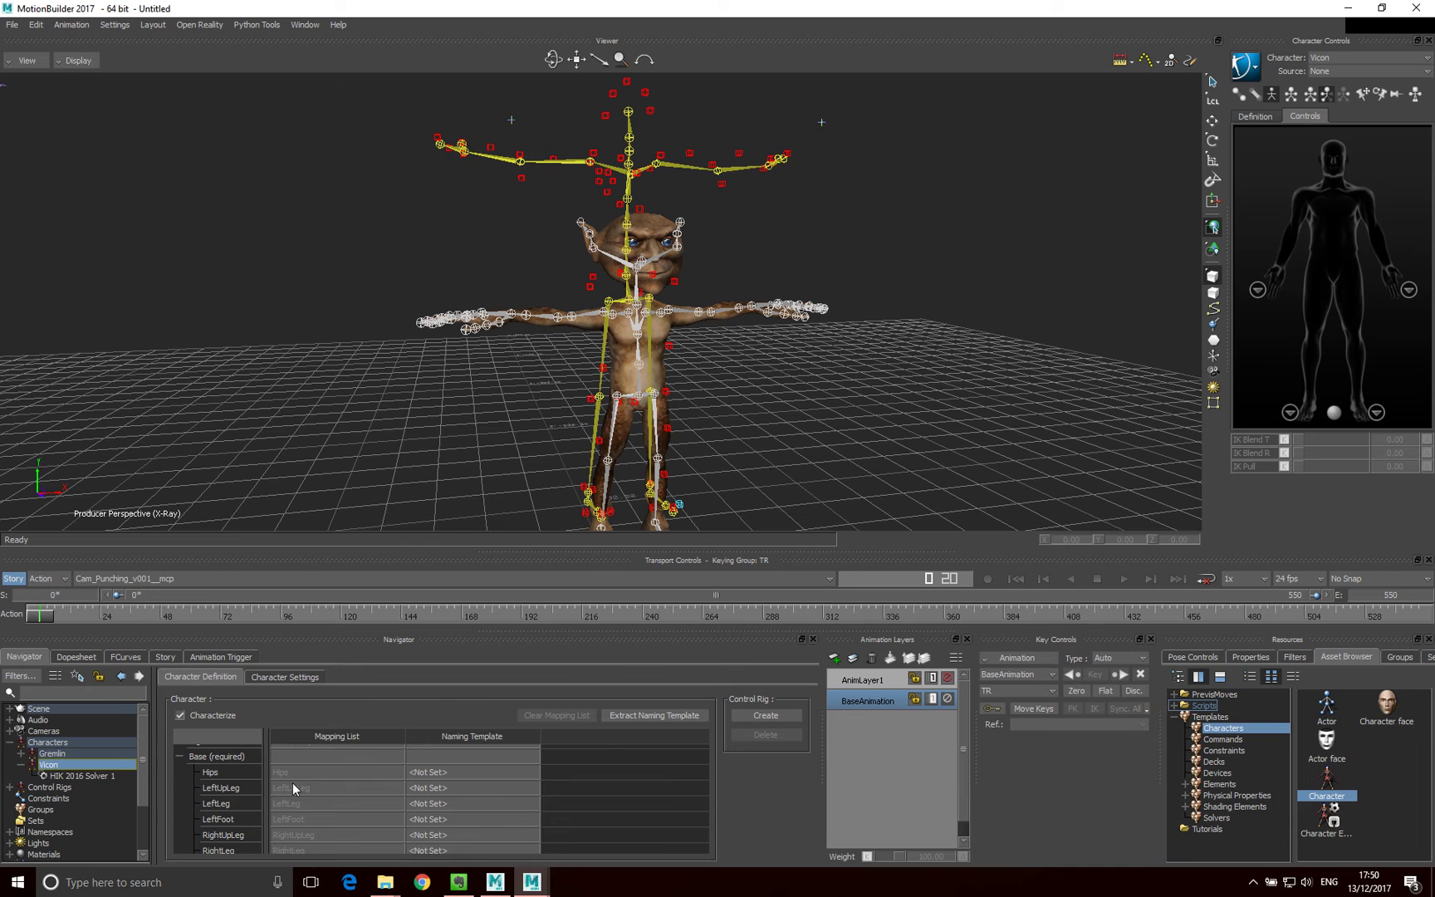
scroll(304, 822, down, 2)
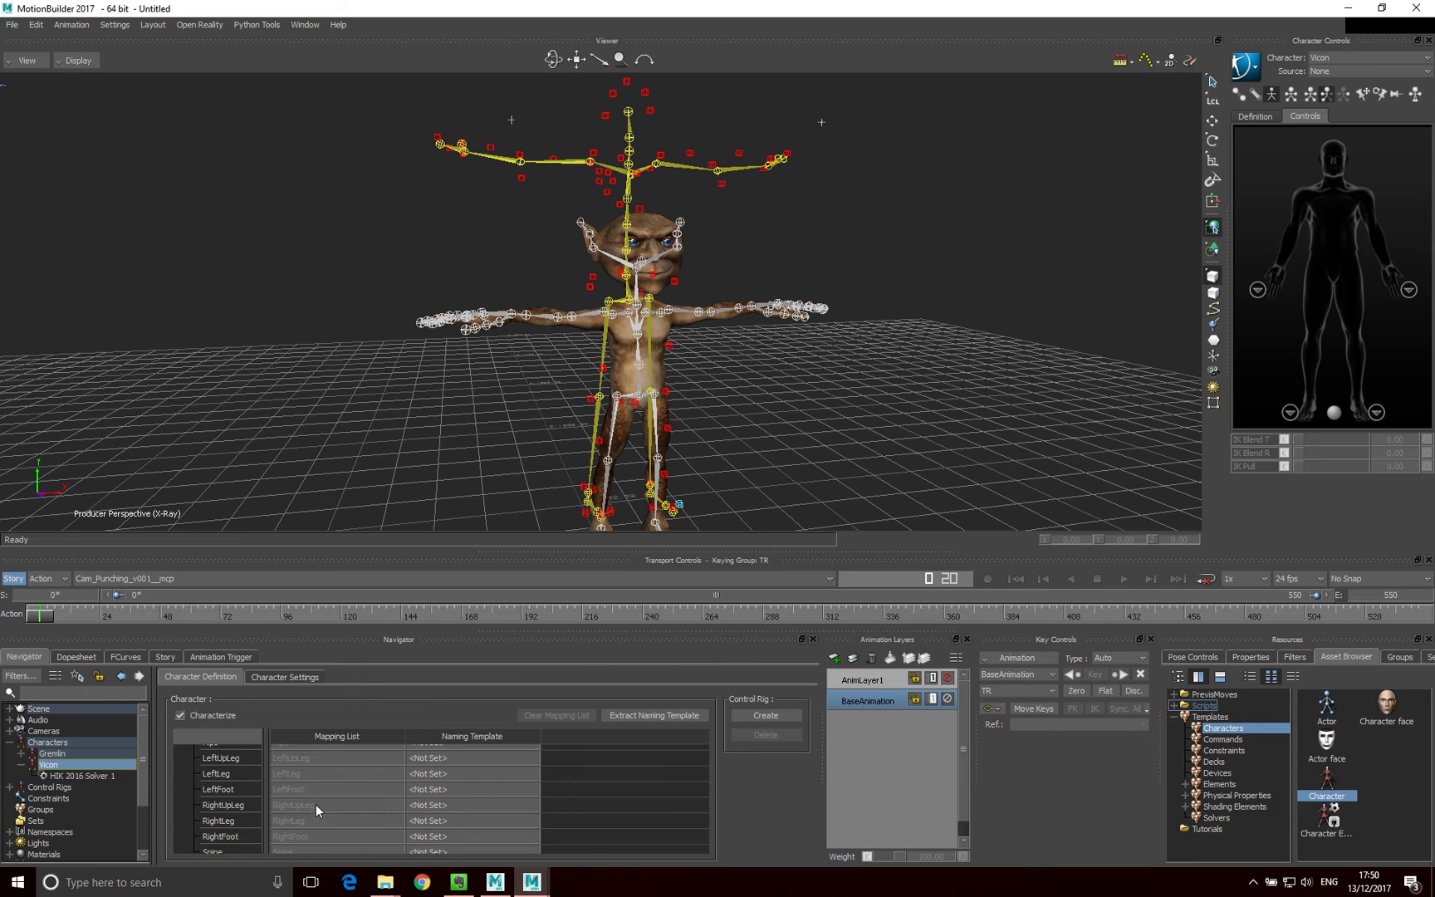
scroll(314, 792, up, 1)
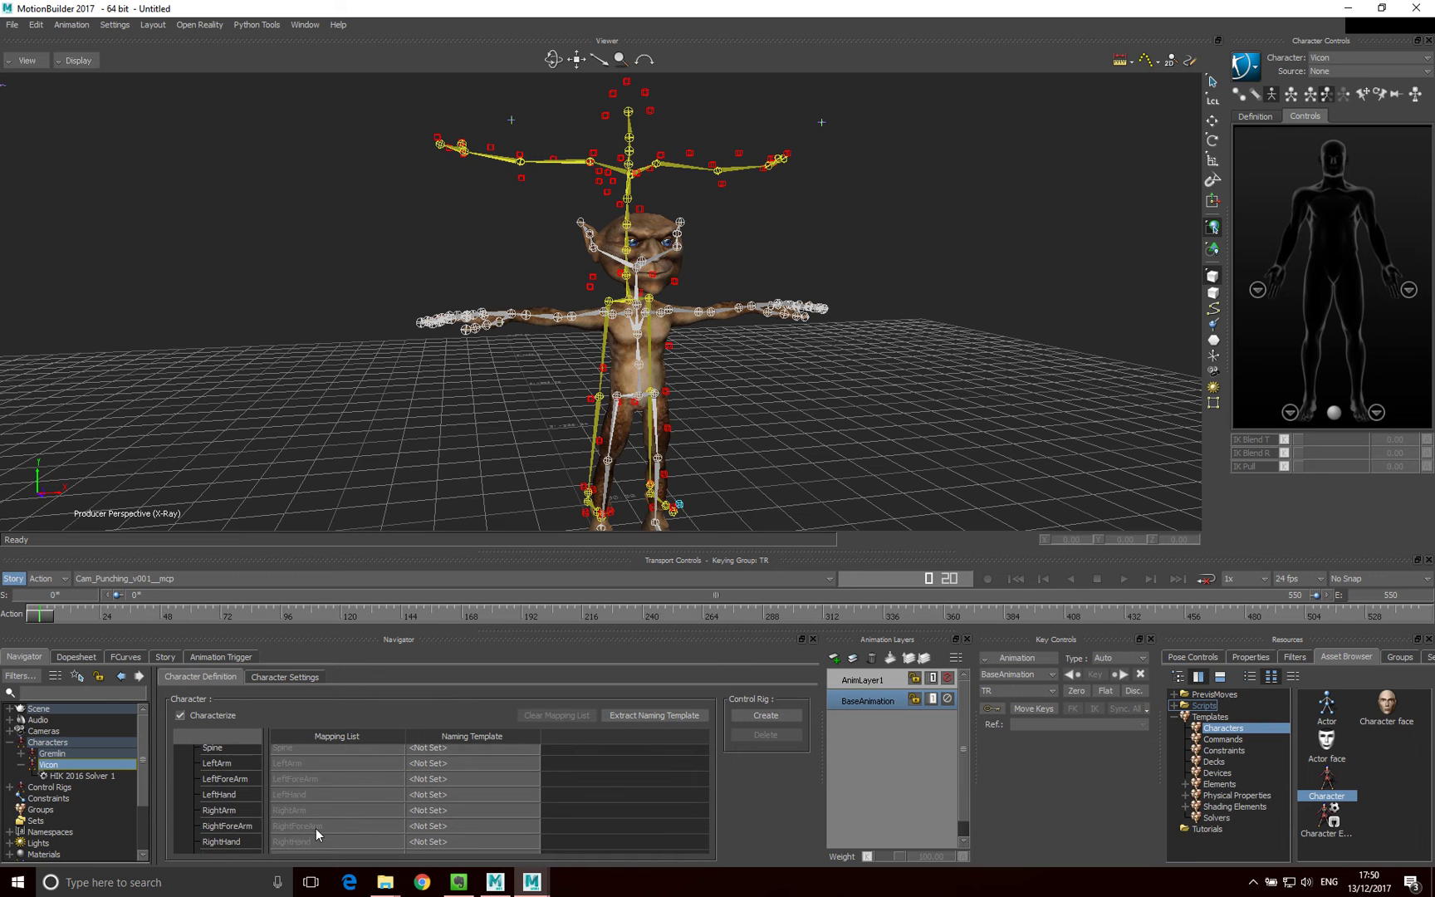
scroll(308, 804, up, 2)
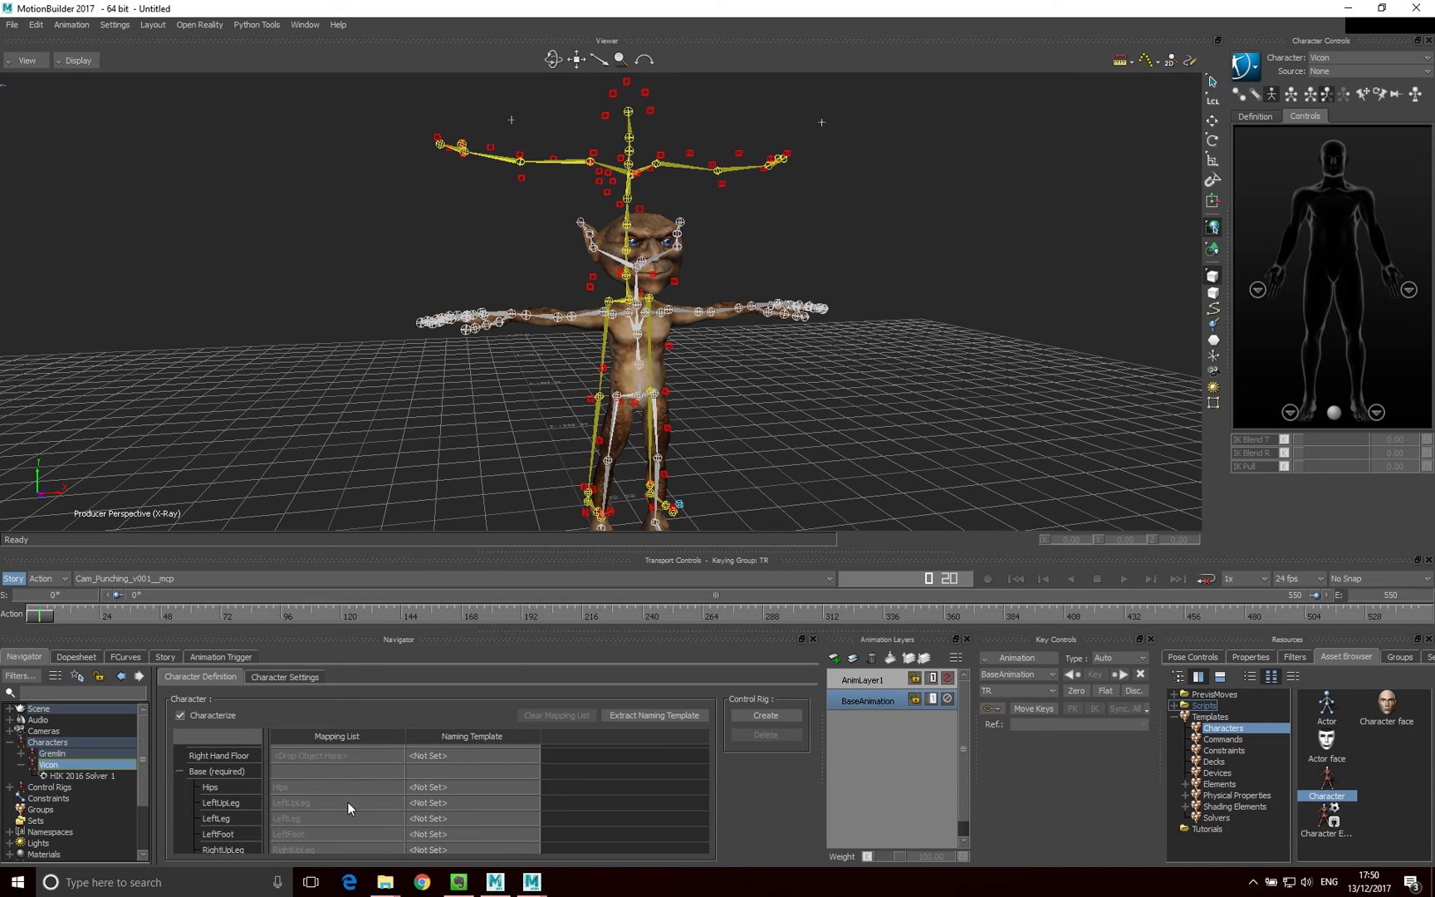
scroll(362, 814, down, 1)
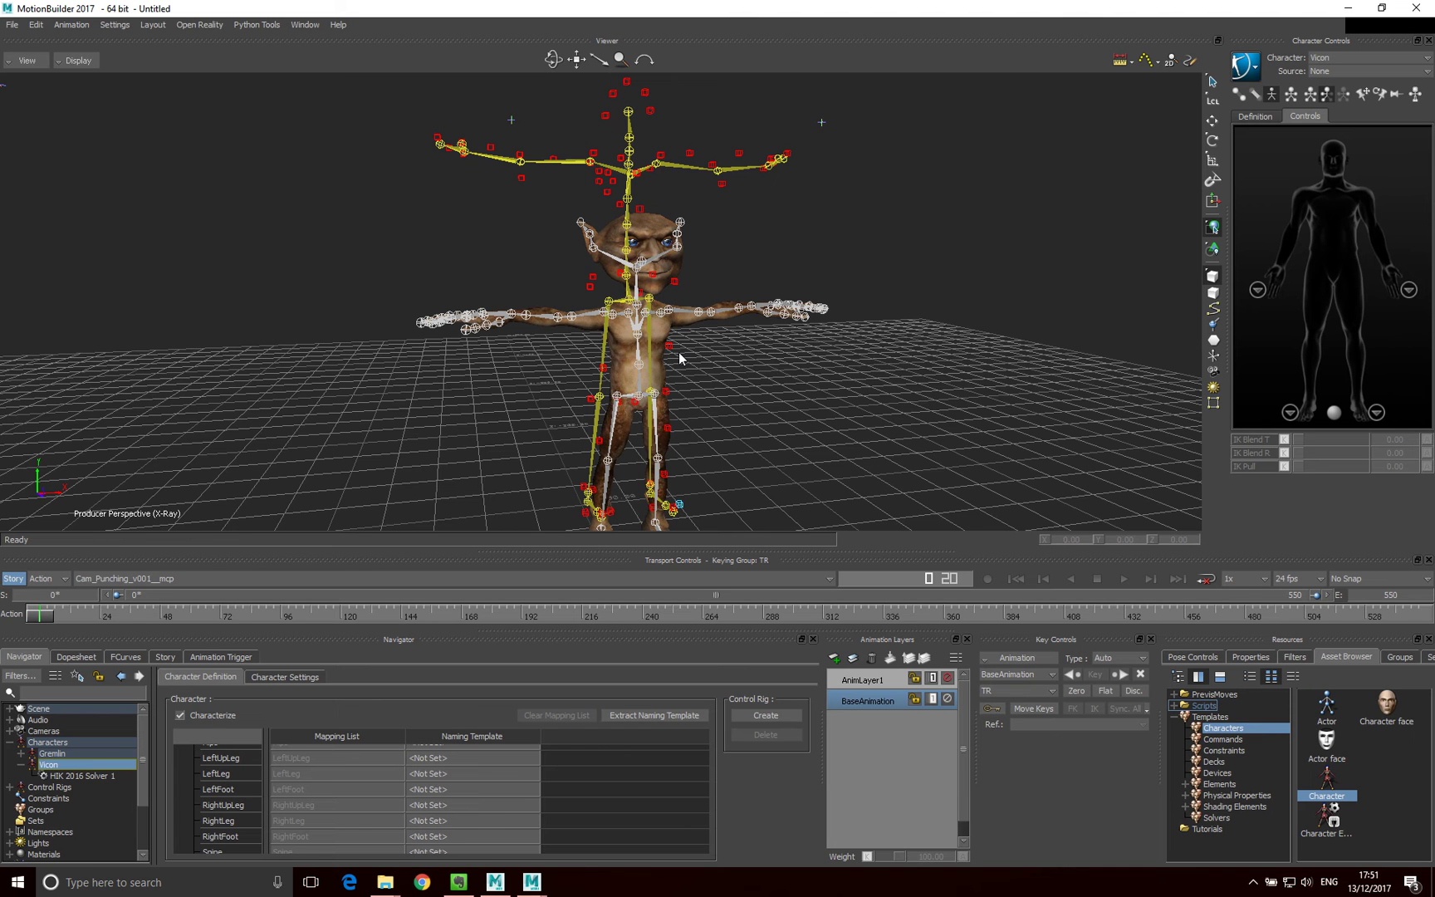
Select Gremlin as the character, set its source to Control Rig, and scrub the opening frames.
click(1371, 58)
click(1336, 82)
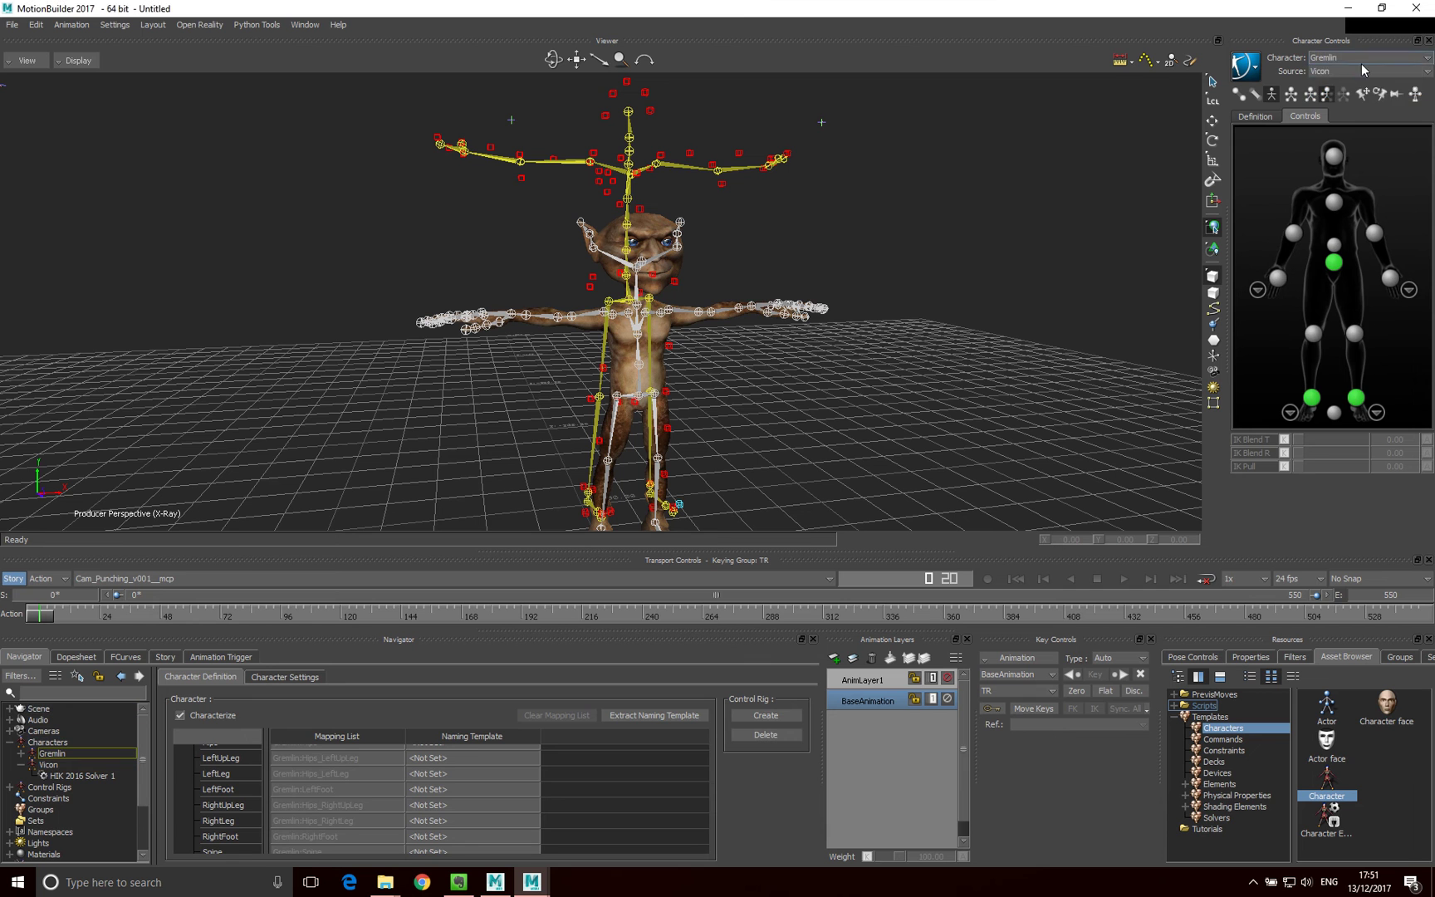
click(1360, 70)
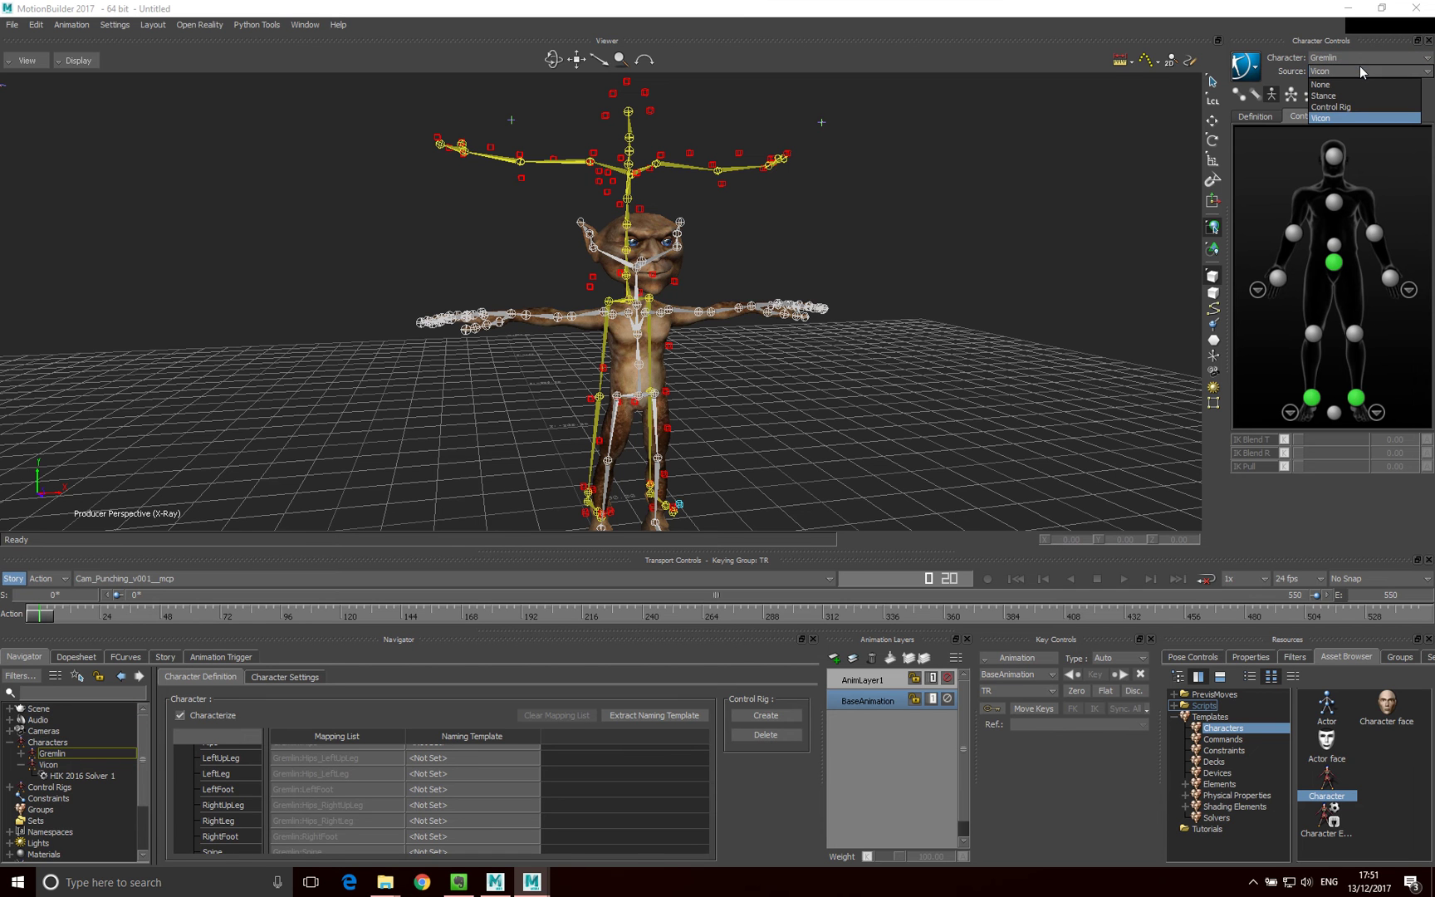
click(1341, 106)
drag(58, 618, 21, 613)
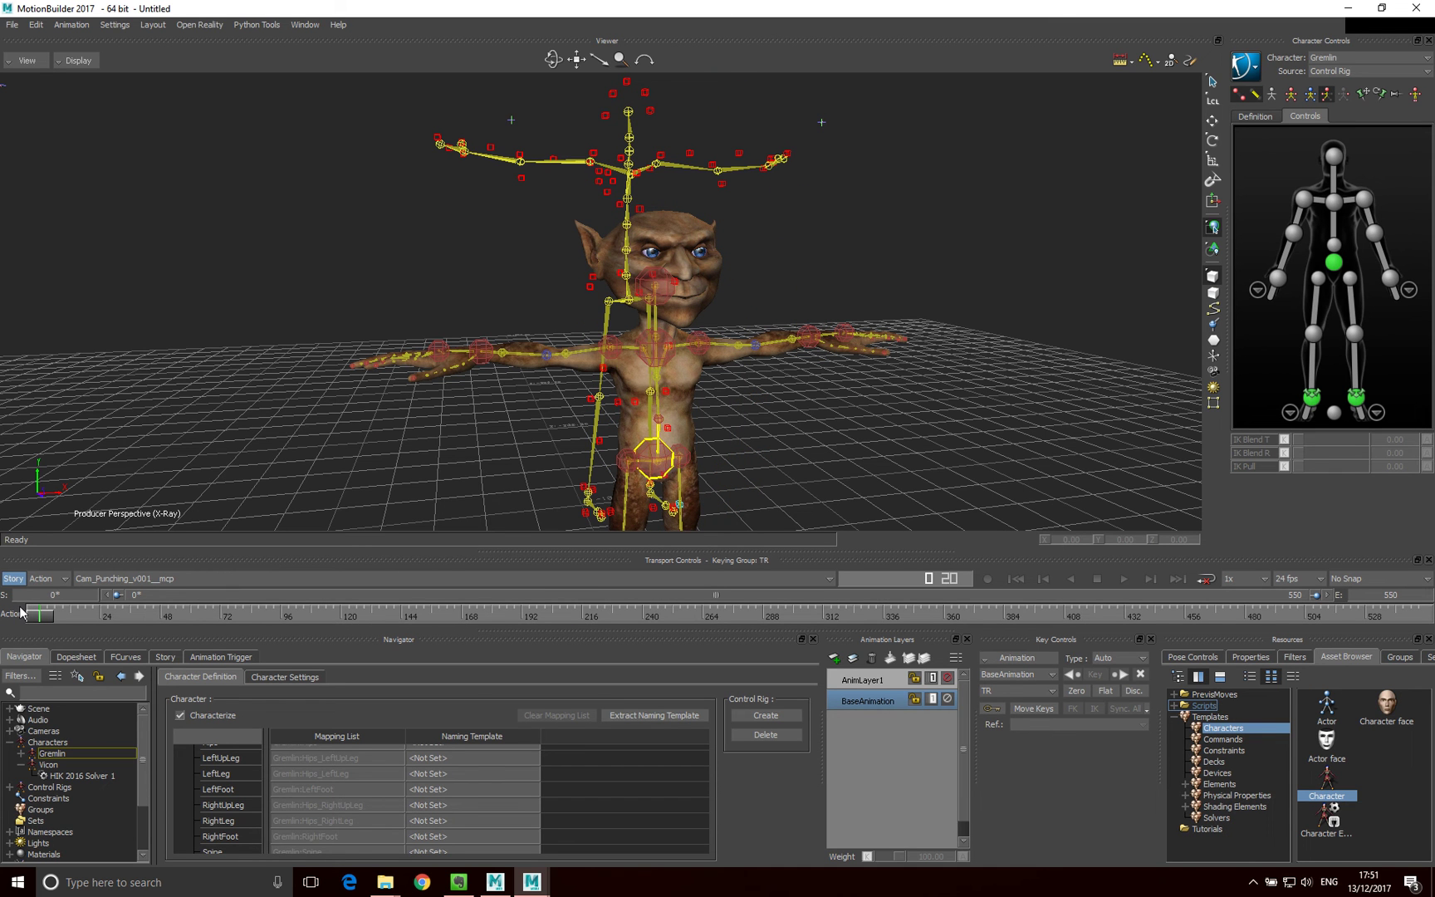
Switch Gremlin's source to Vicon and scrub to preview the retargeted punch.
click(1405, 73)
click(1333, 117)
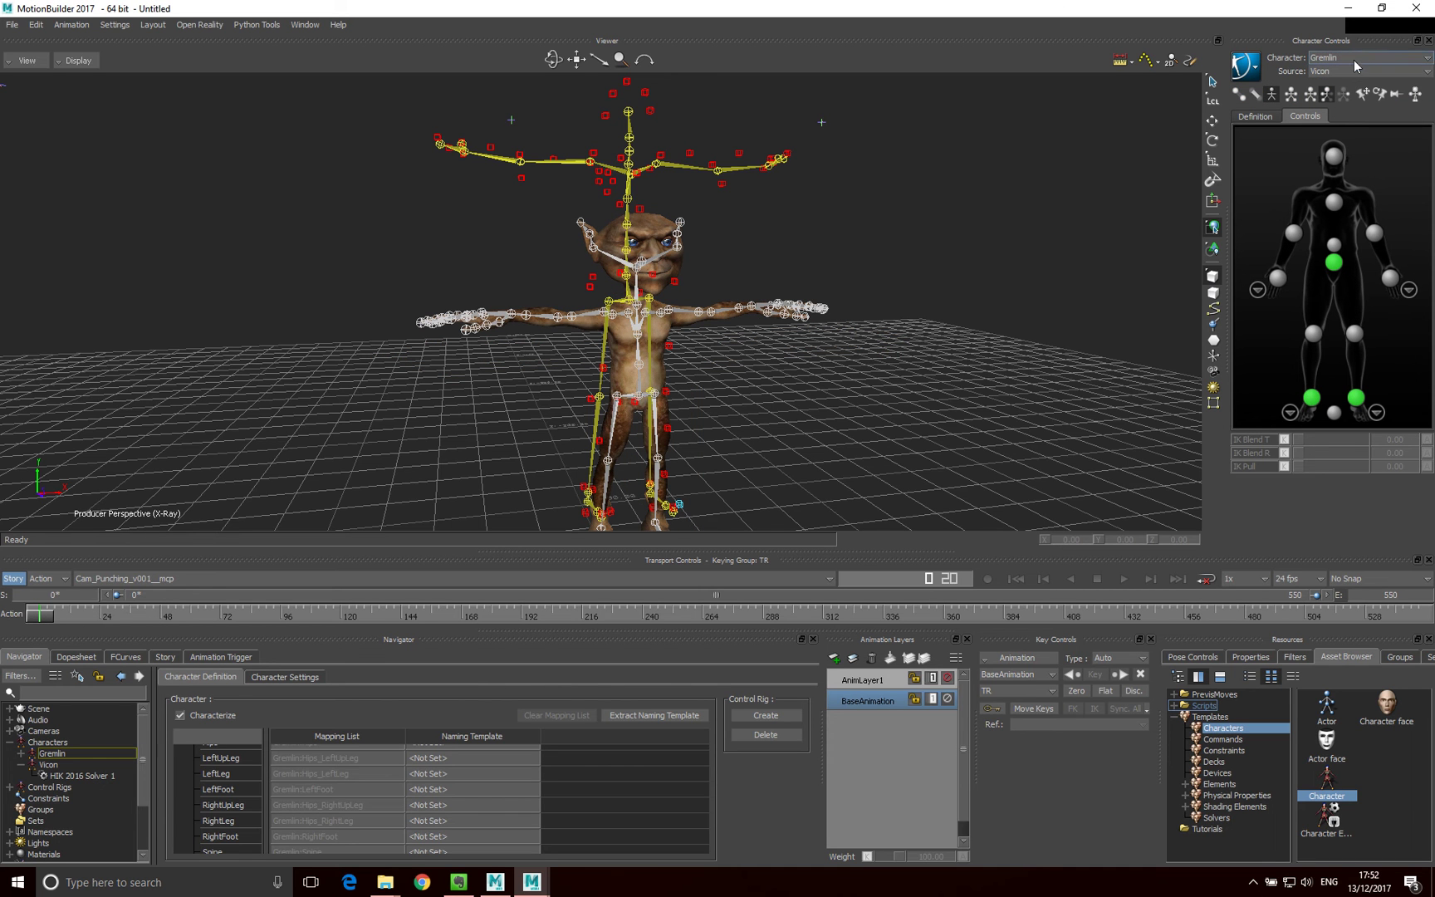
mouse_move(72, 613)
mouse_down()
mouse_move(349, 614)
mouse_move(50, 614)
mouse_up()
Bake (plot) the Vicon motion to the Gremlin's Control Rig and scrub to check it.
click(1255, 74)
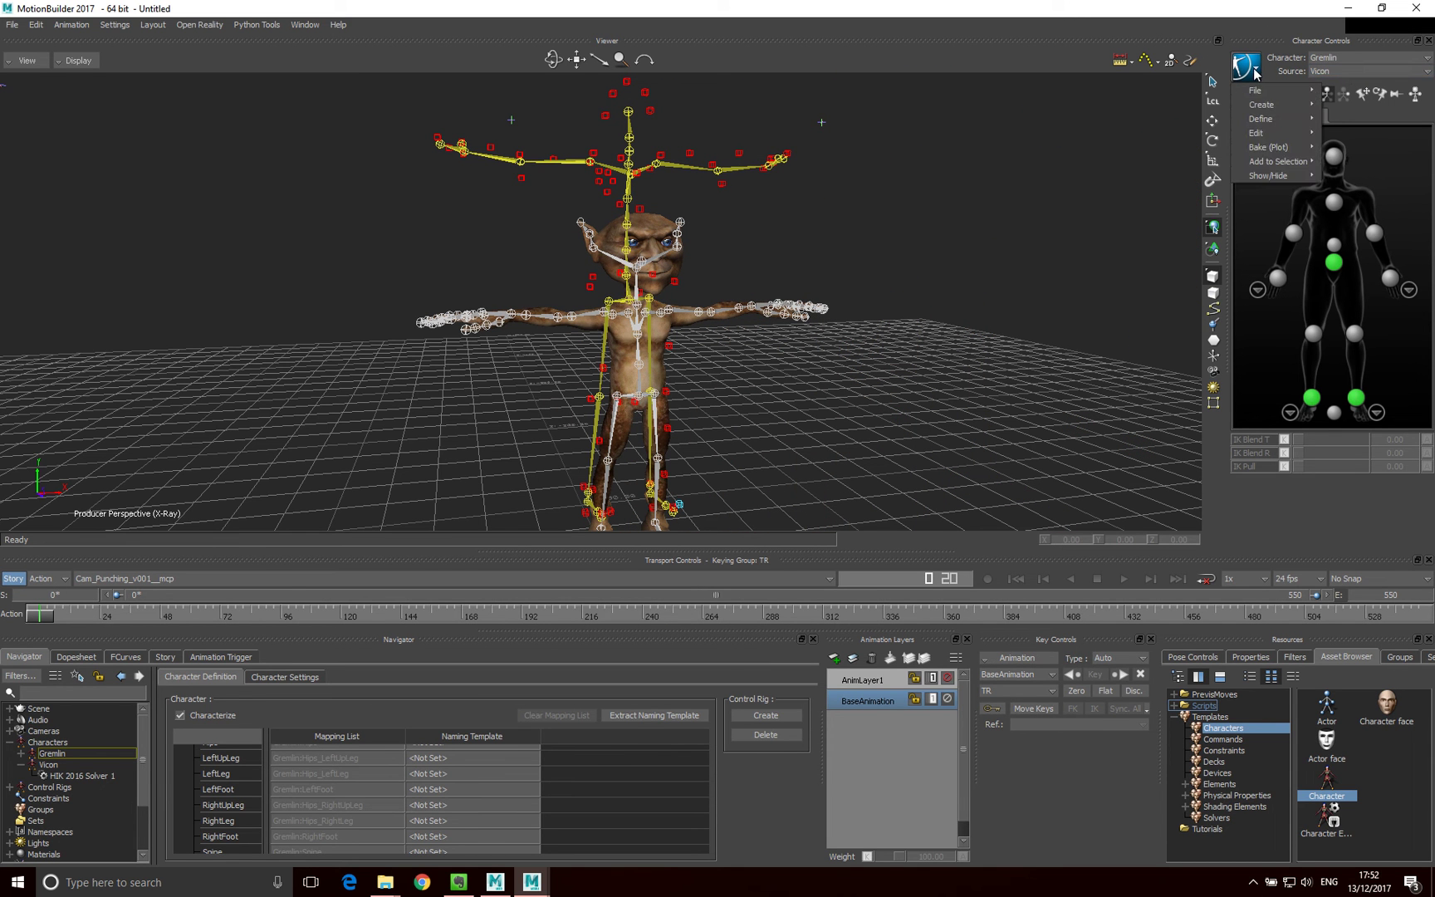
mouse_move(1272, 151)
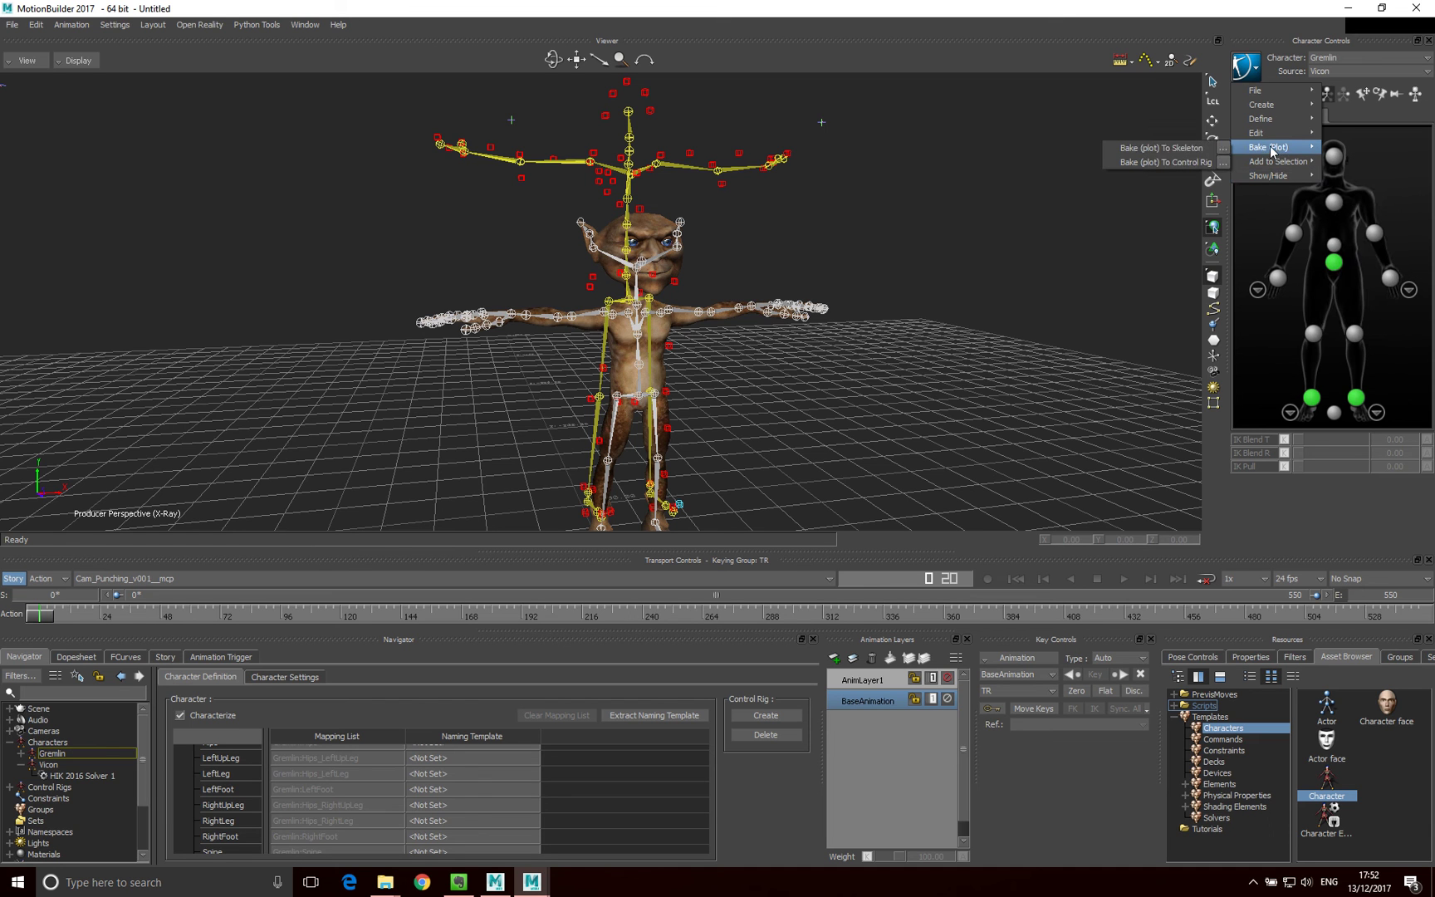
click(1179, 164)
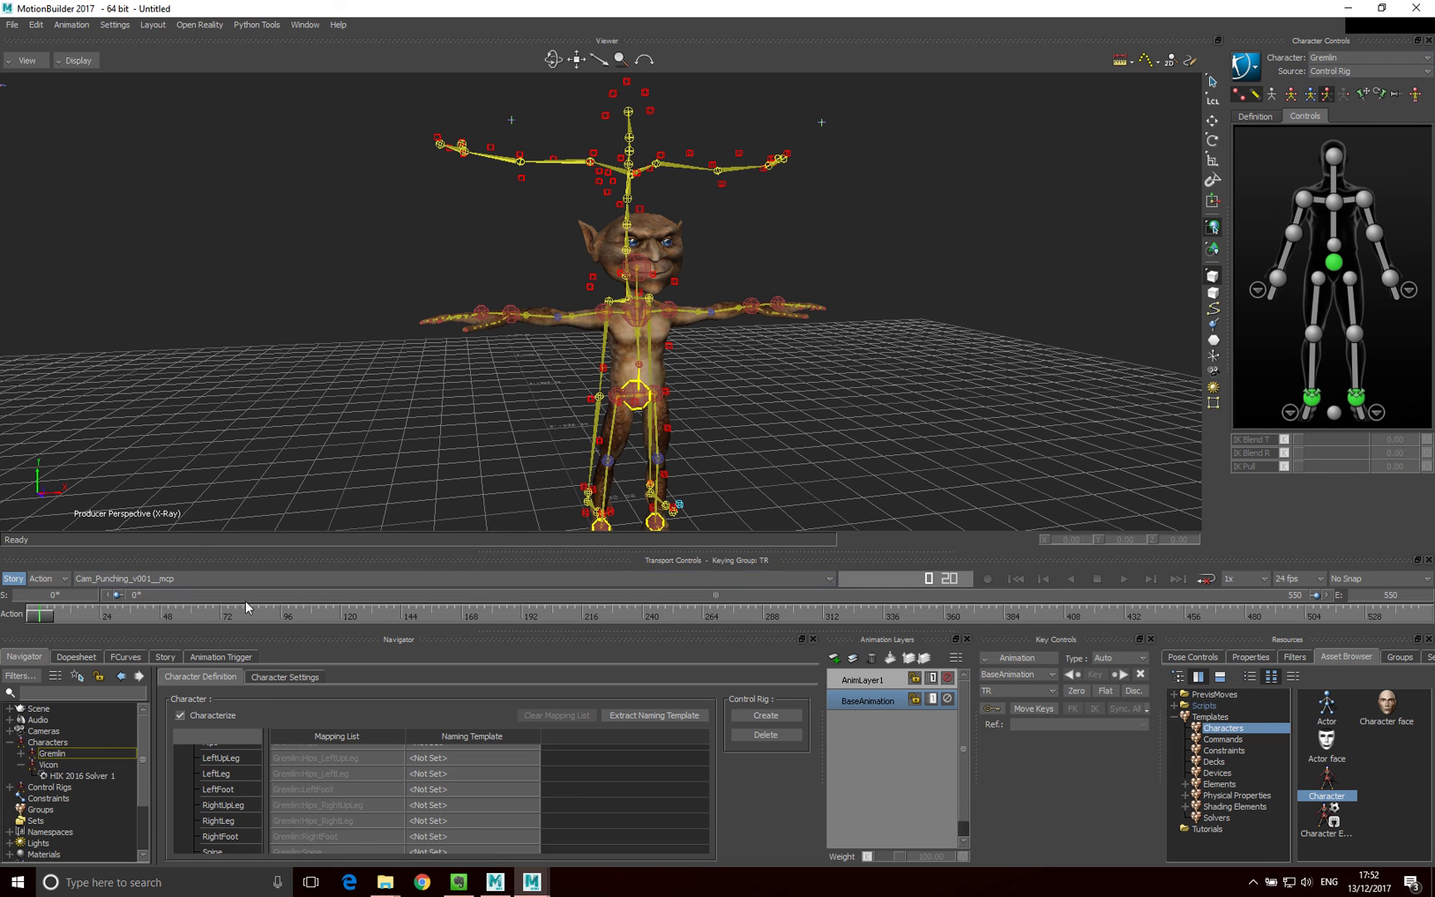
drag(50, 620, 29, 549)
Bake (plot) the rig animation to the Gremlin's skeleton and scrub to verify.
click(1246, 66)
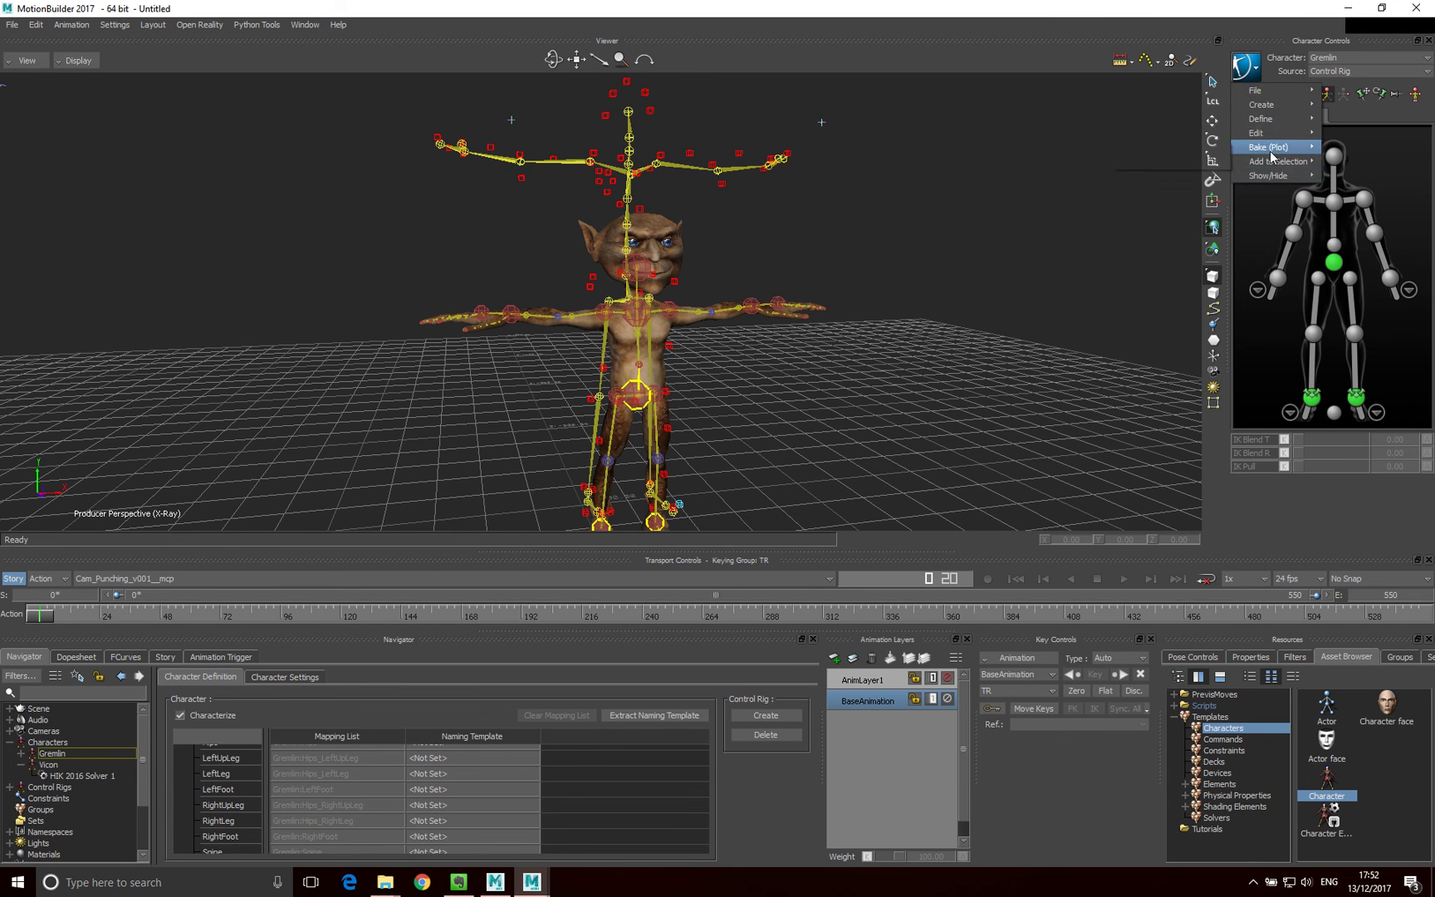
click(1171, 147)
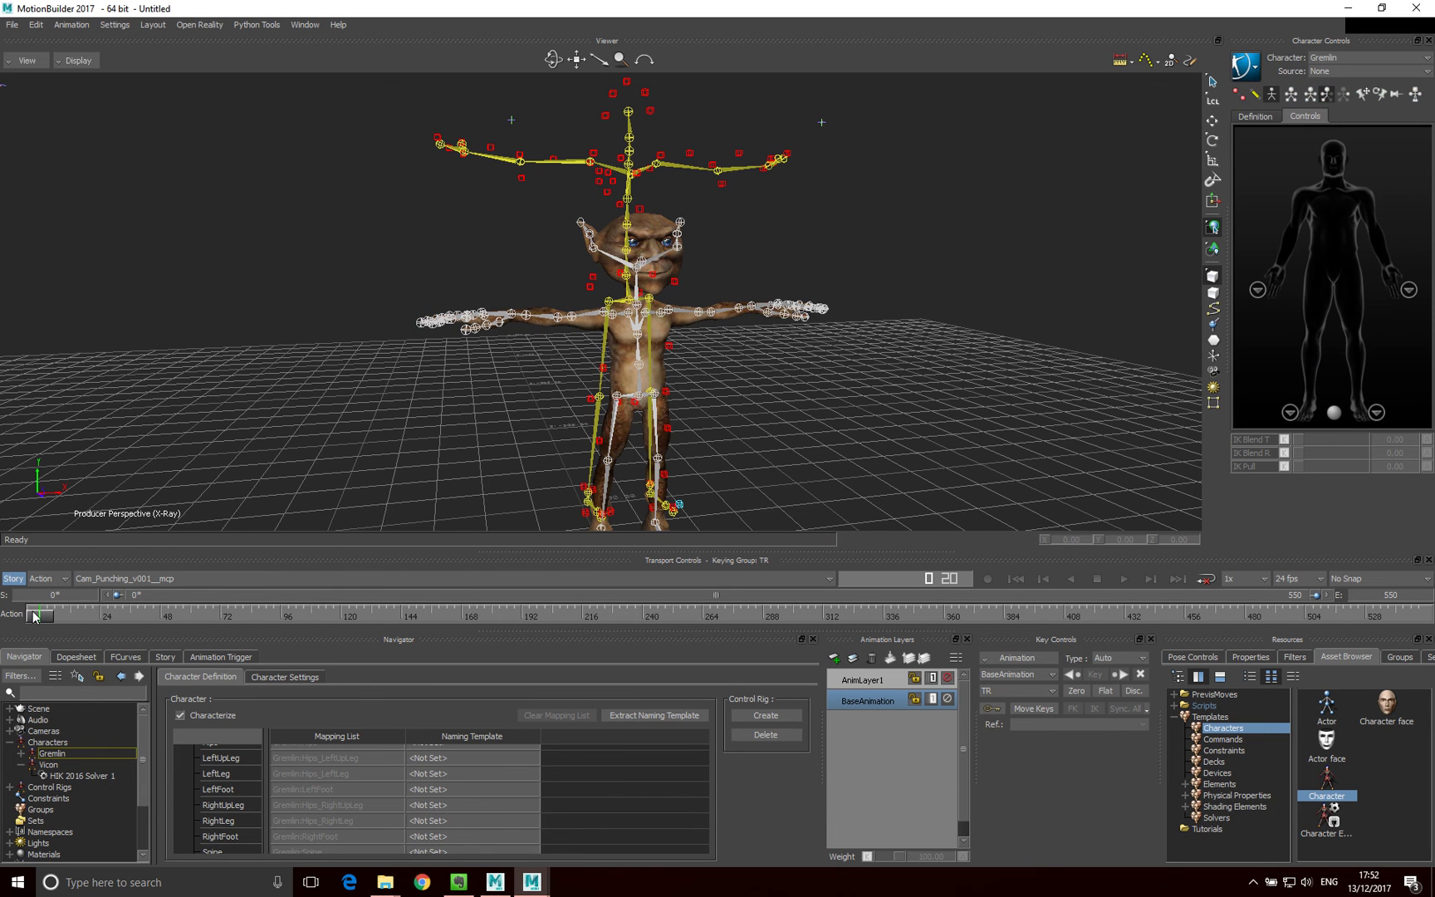
drag(33, 617, 11, 592)
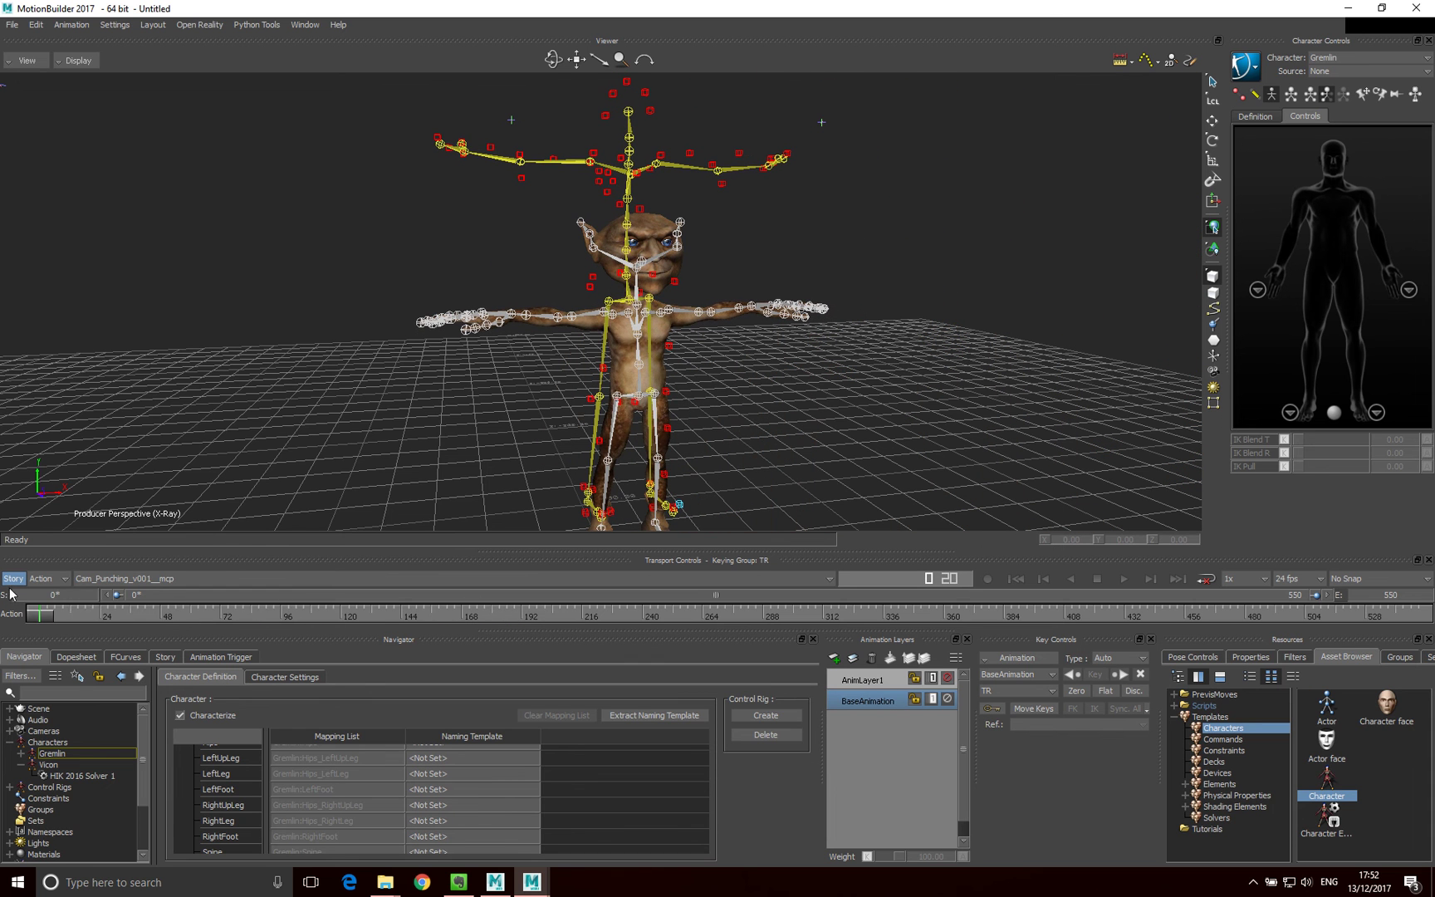
click(1256, 71)
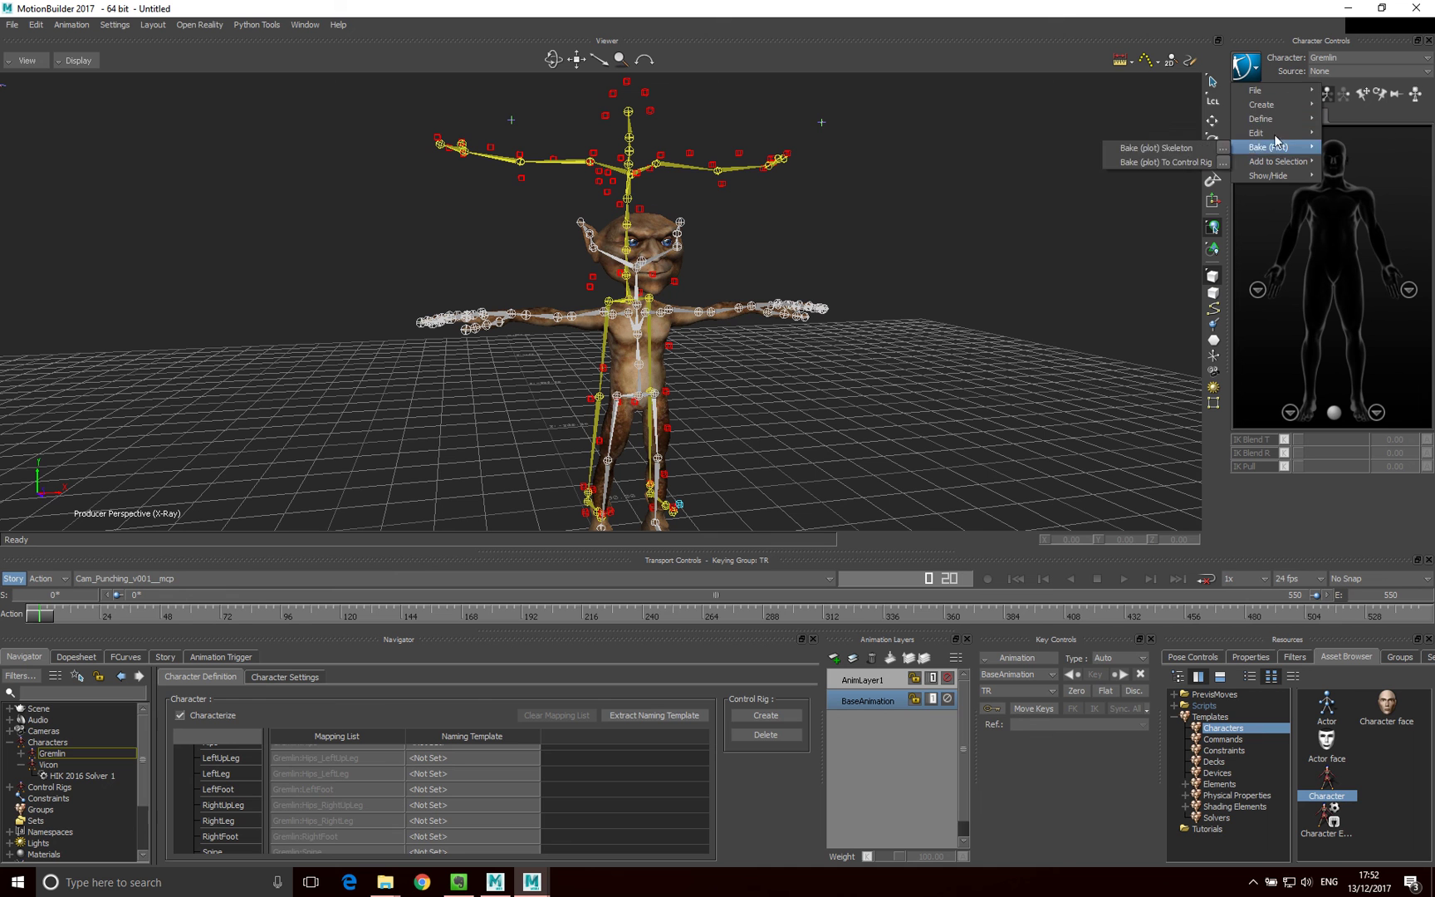
Start saving the character animation as GremlinPunch, first attempting the C: drive.
mouse_move(1288, 85)
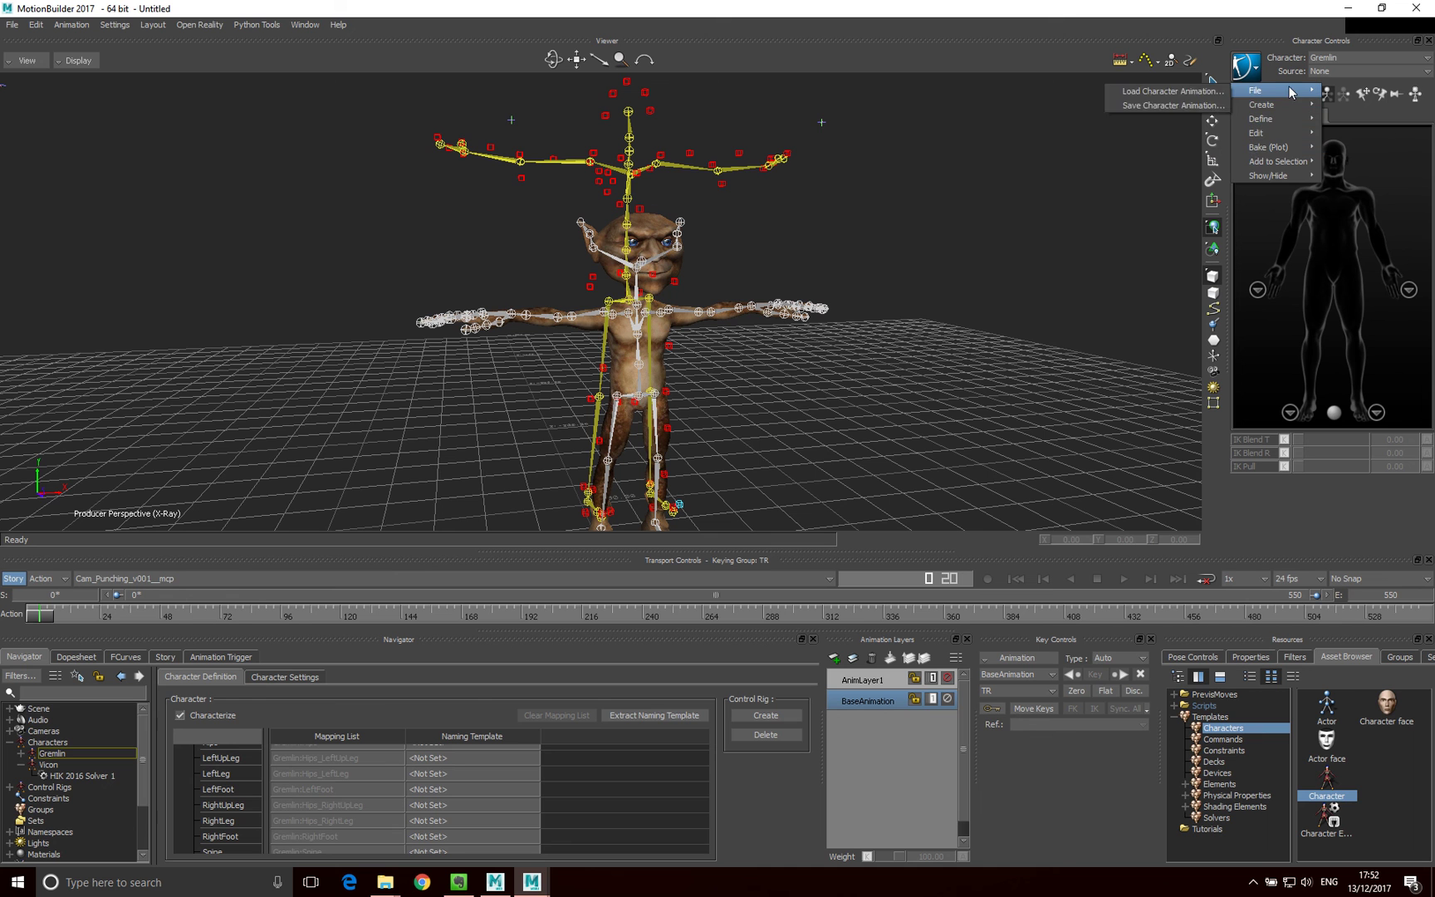
click(1159, 105)
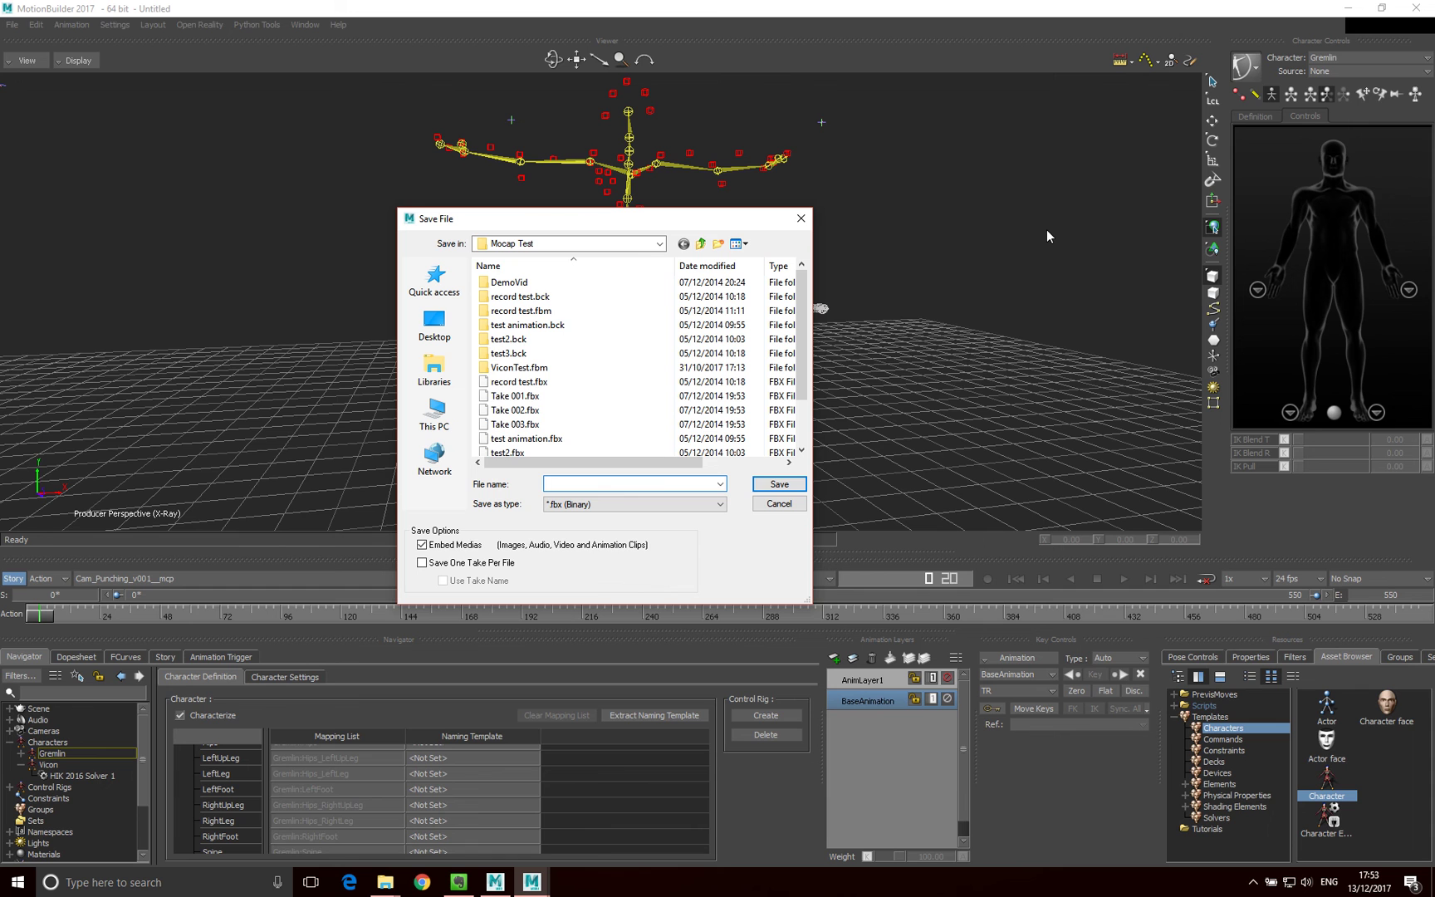
click(659, 244)
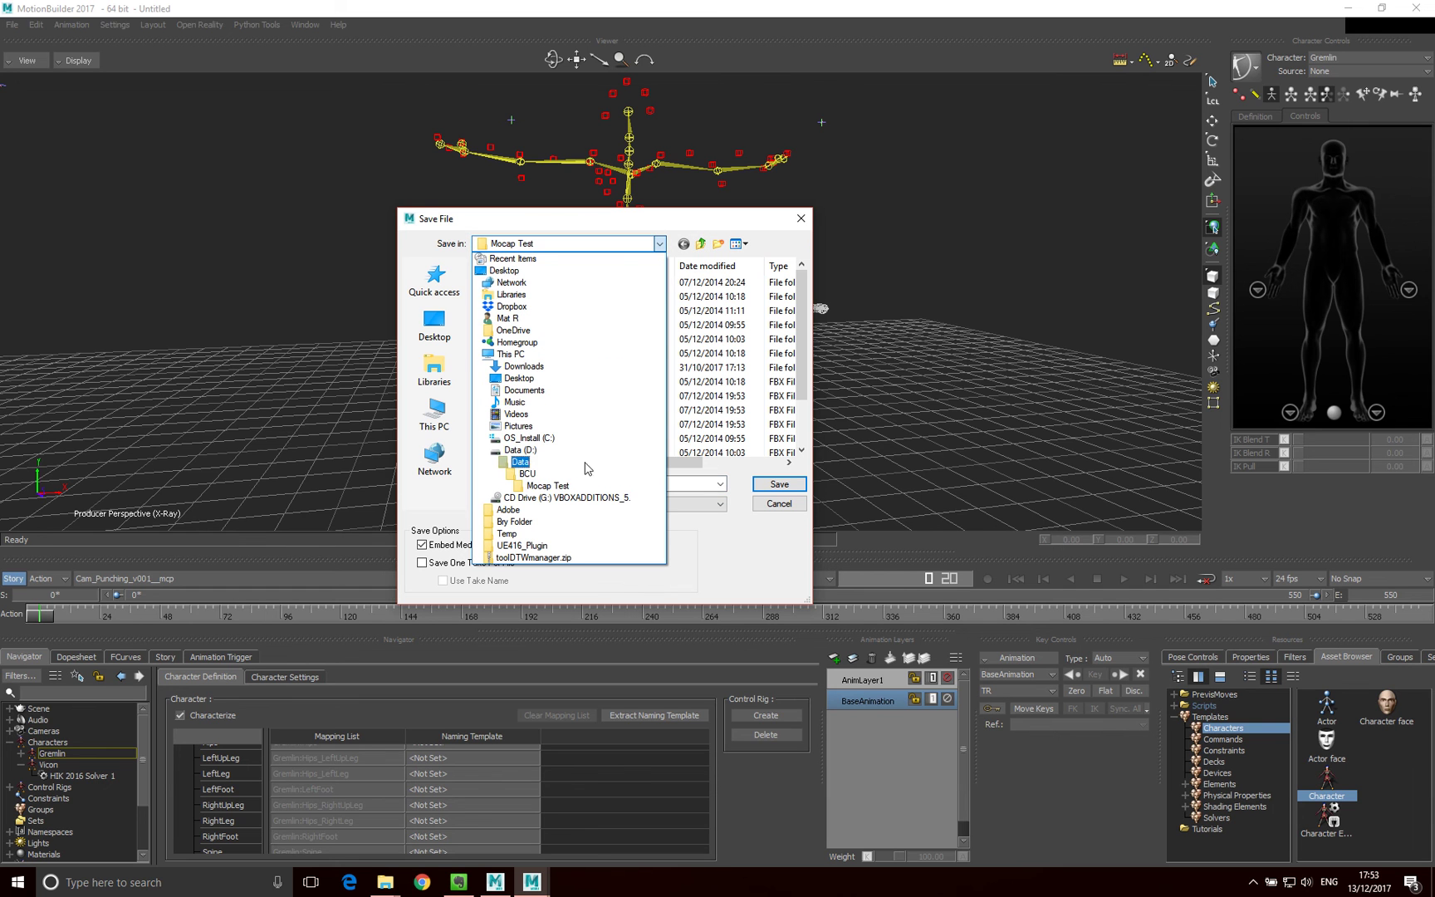
click(544, 438)
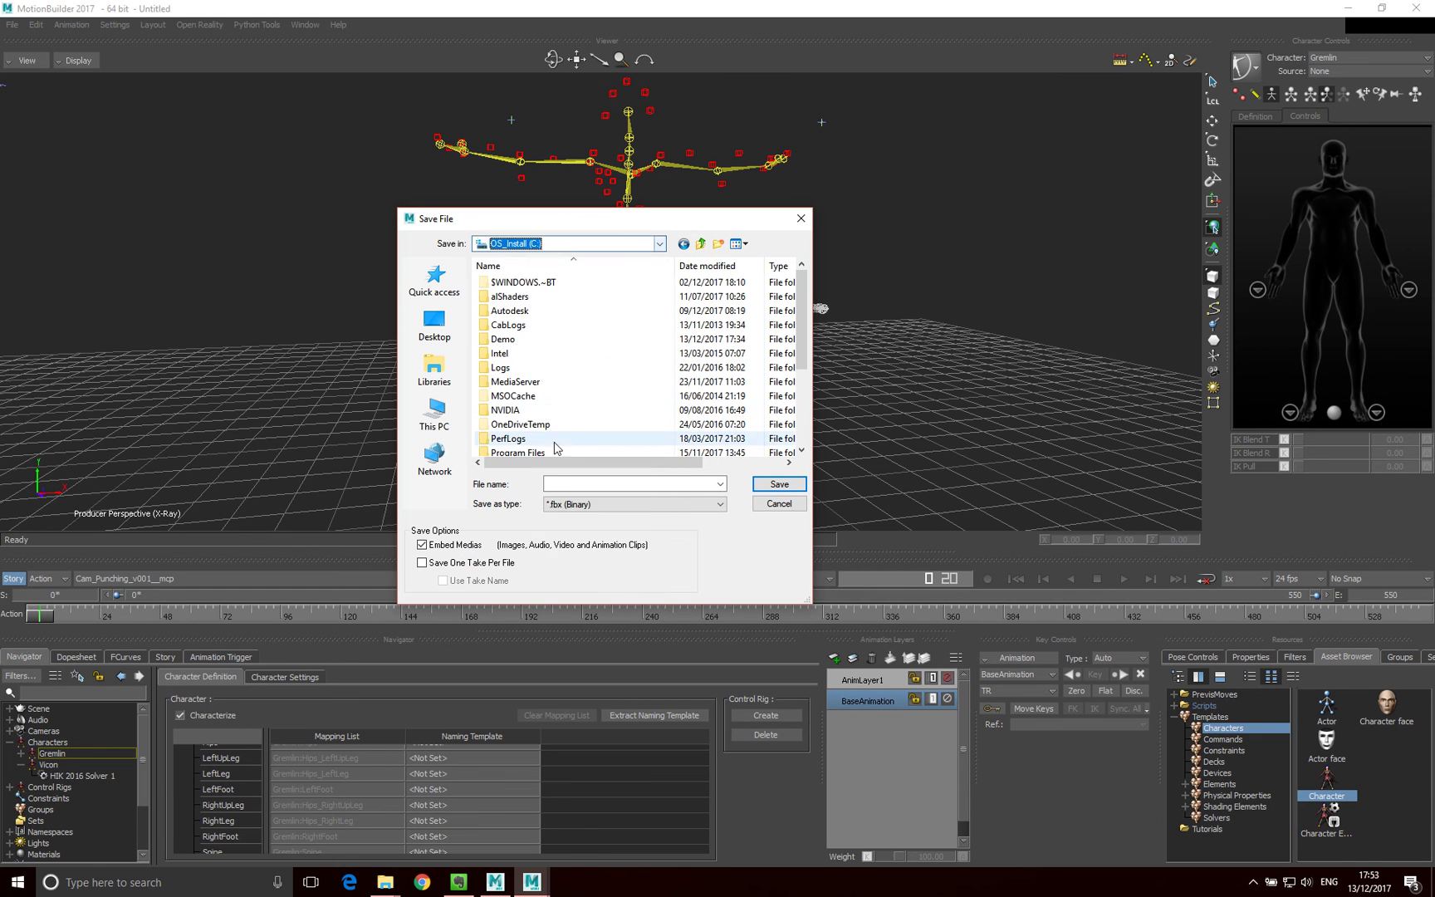
click(606, 483)
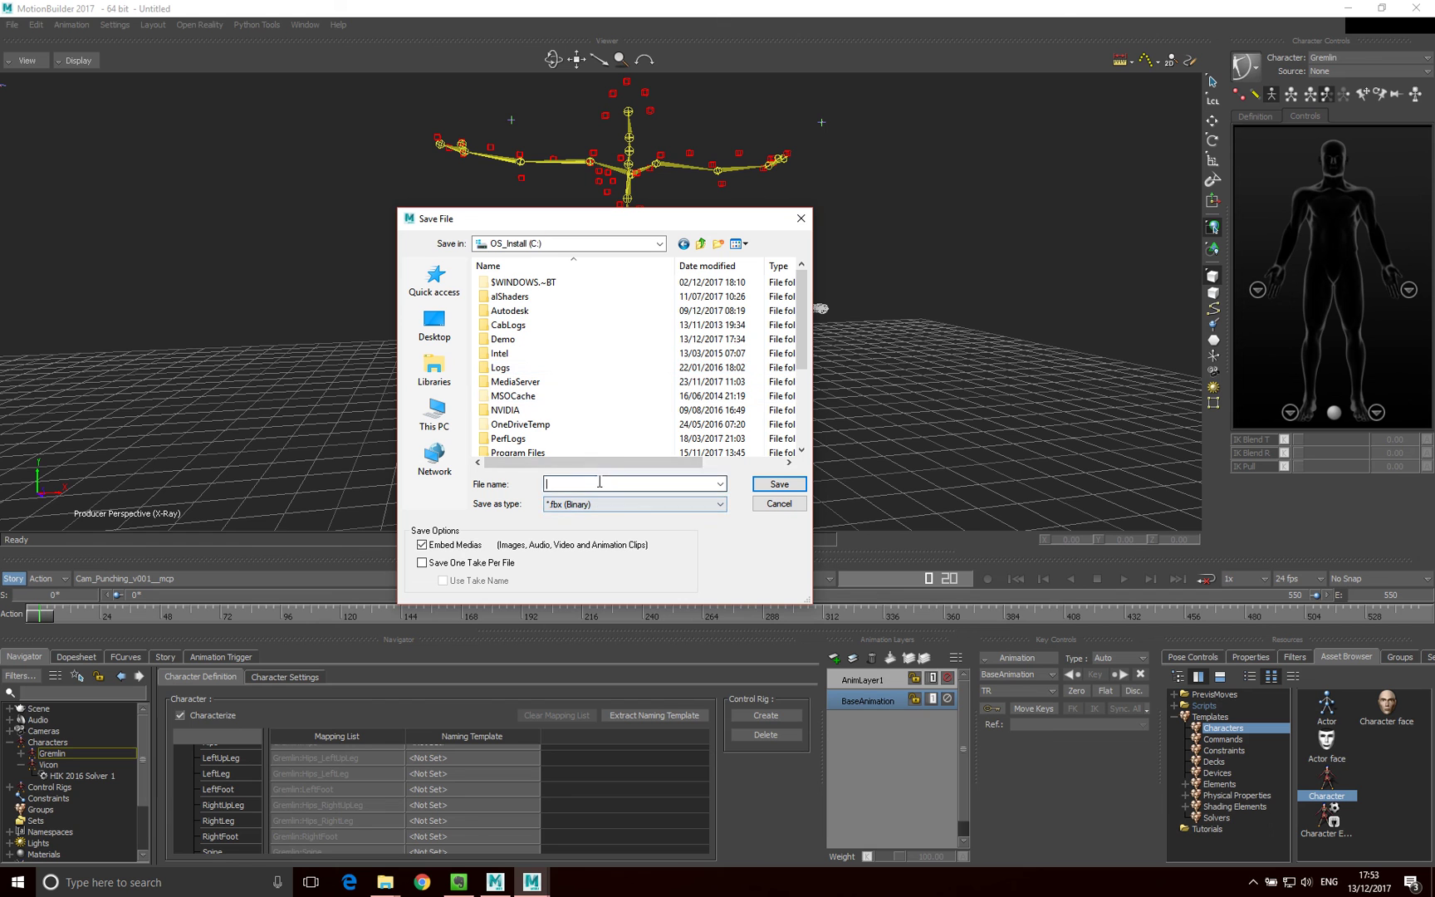
text(GremlinPunch)
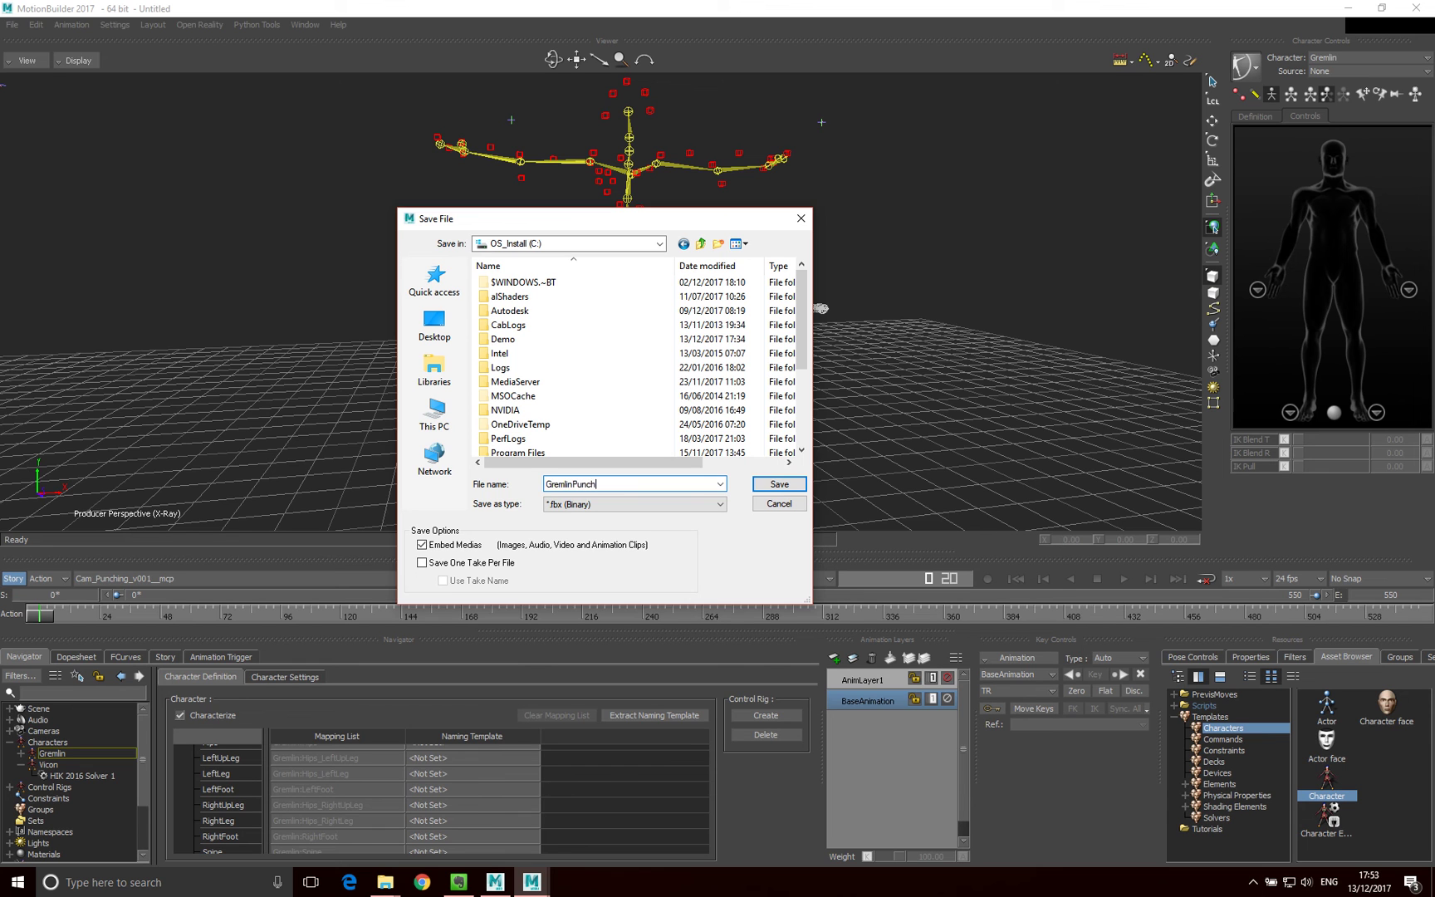
key(Return)
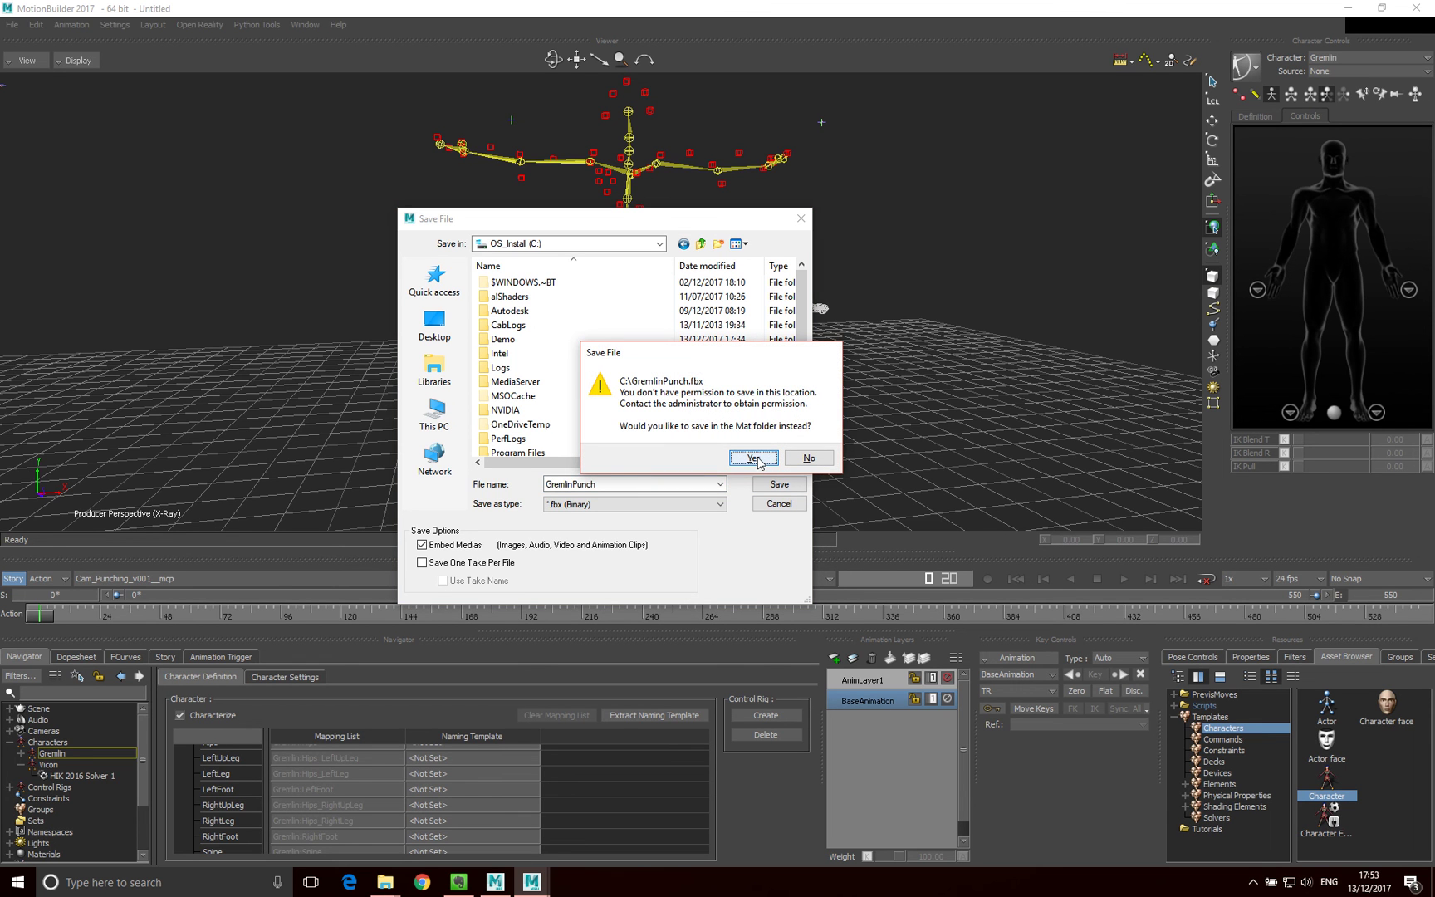
click(754, 458)
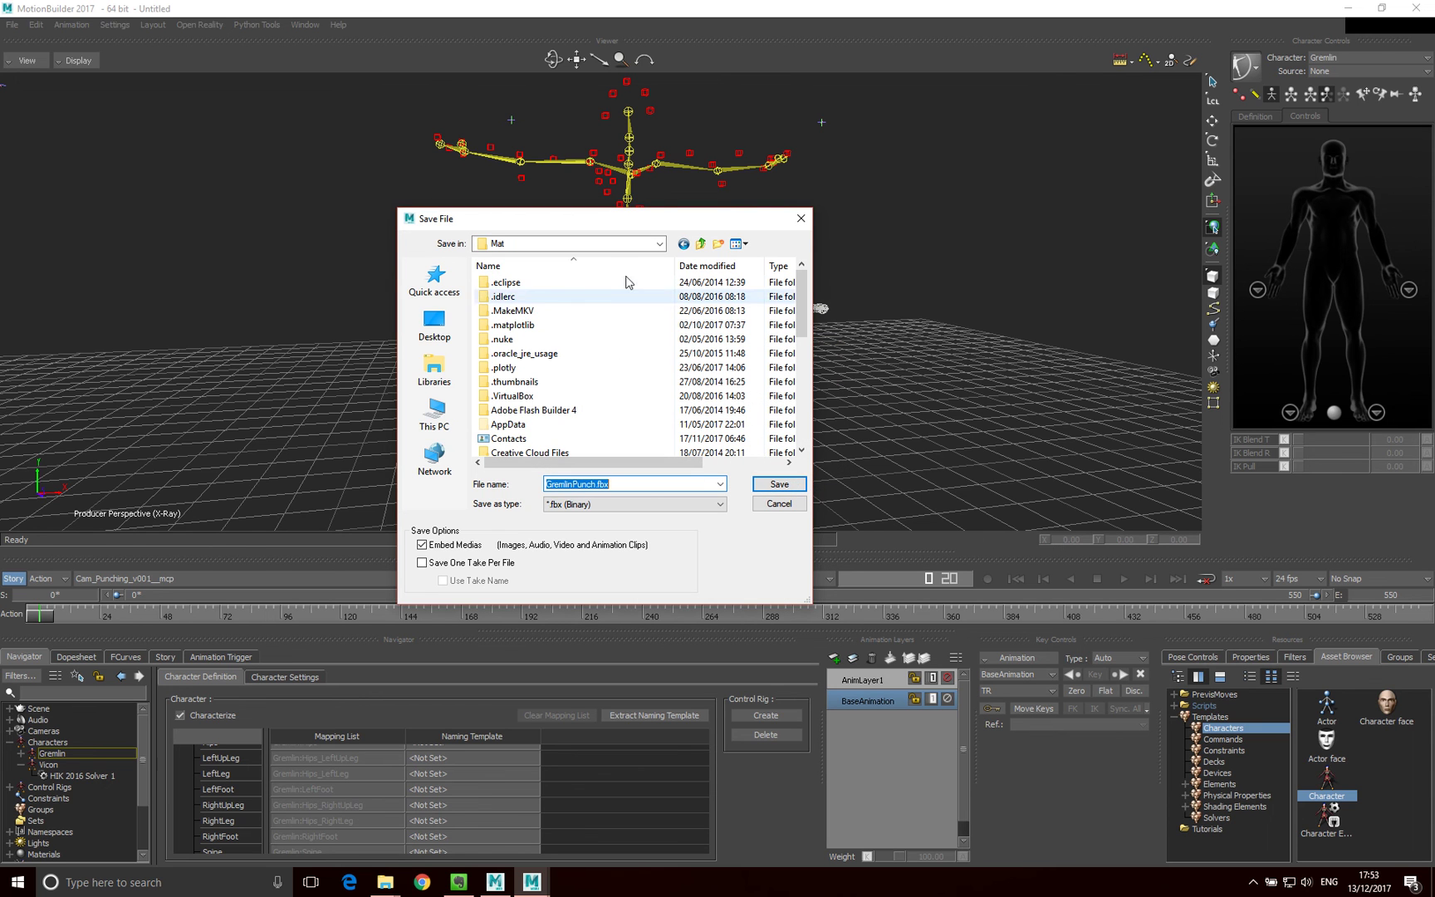
Save GremlinPunch.fbx into the BCU folder and confirm the save options.
click(619, 243)
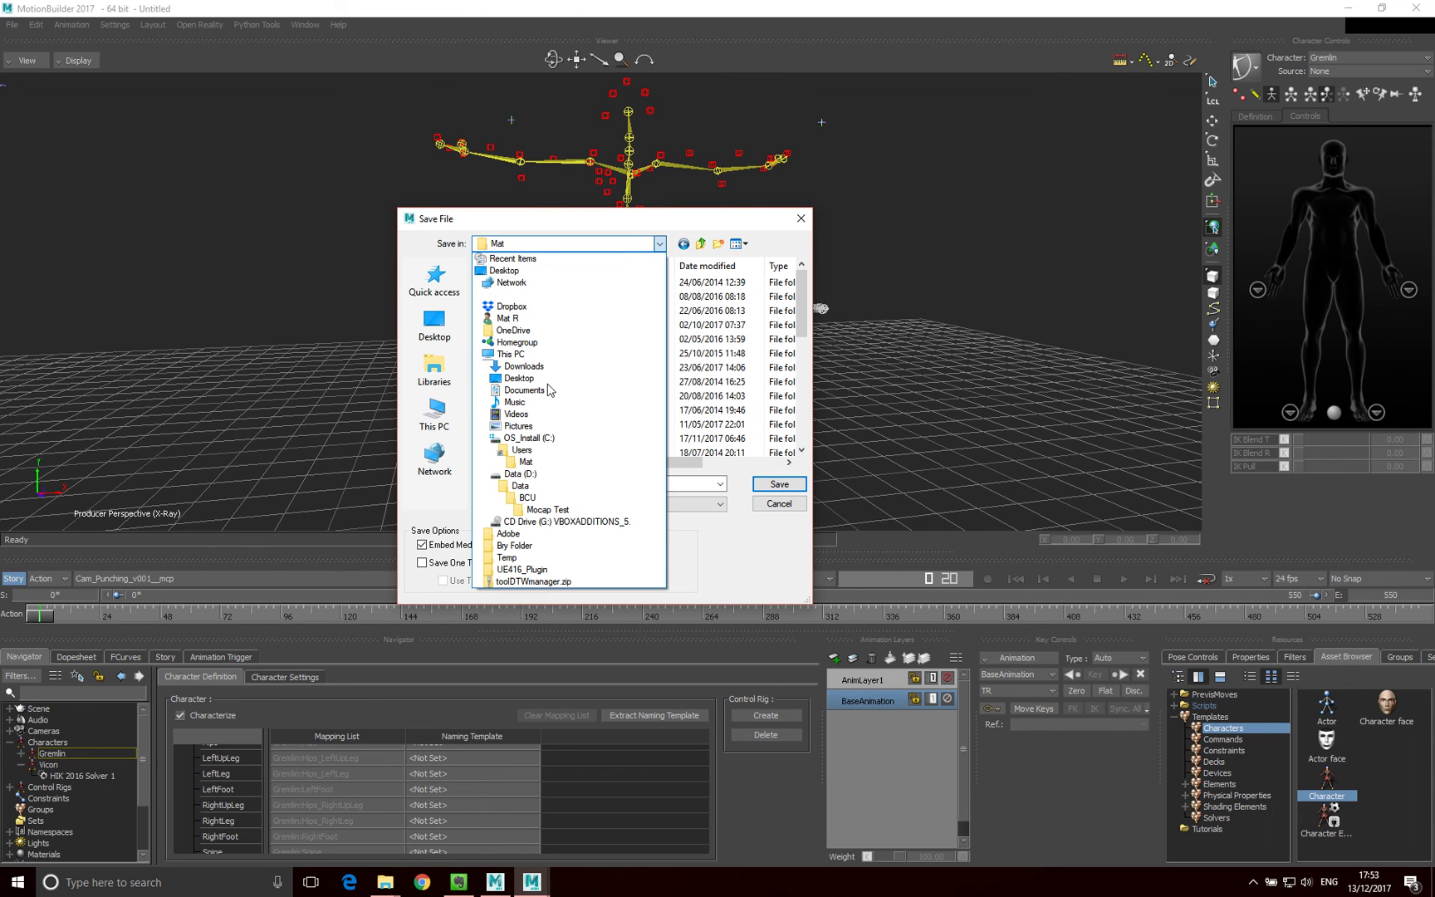
click(527, 498)
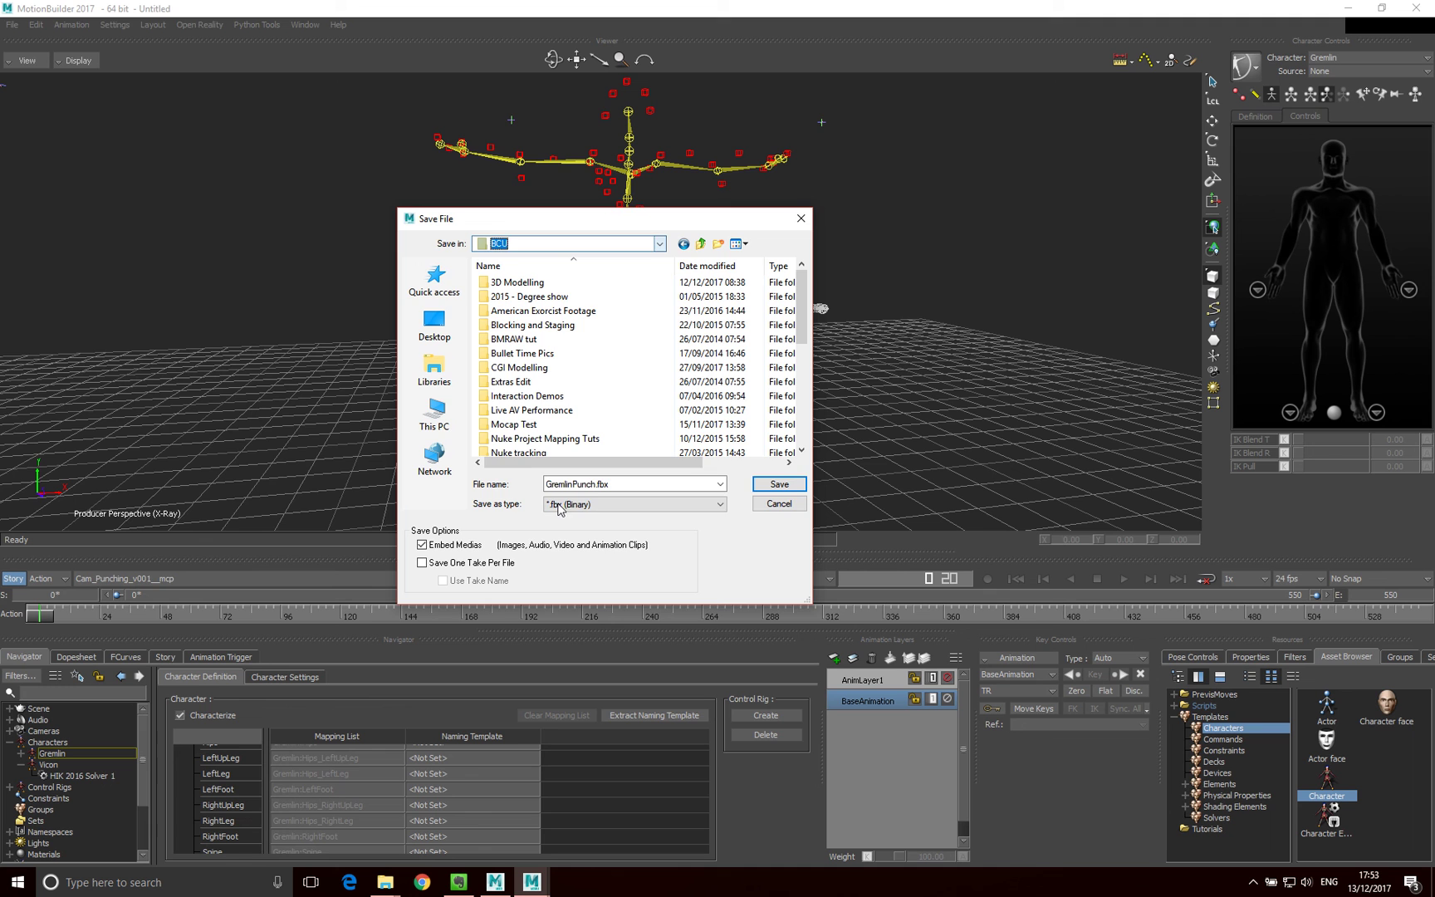
click(793, 485)
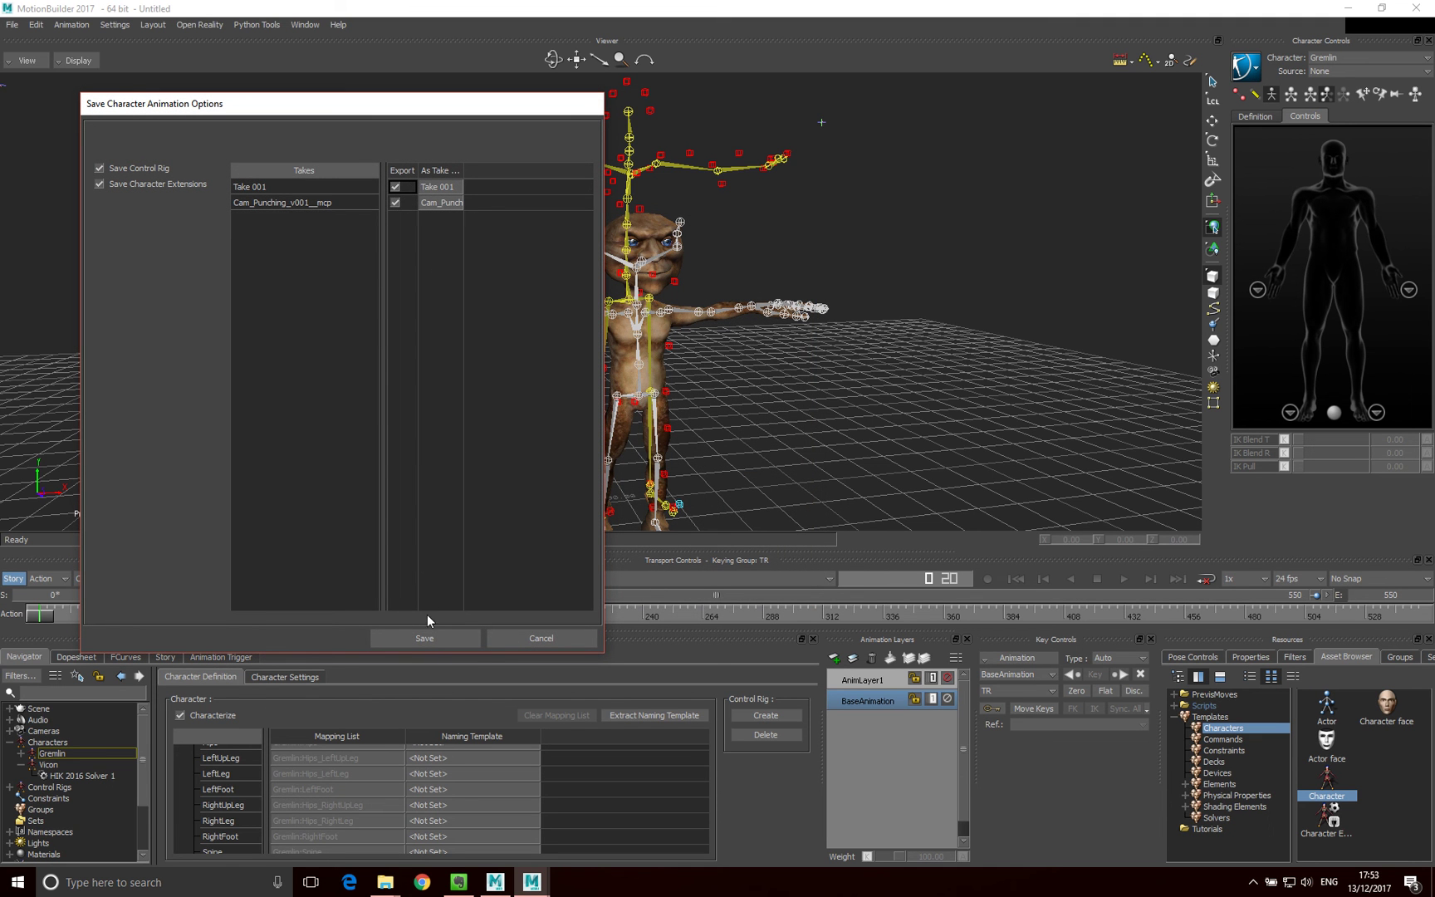
click(433, 639)
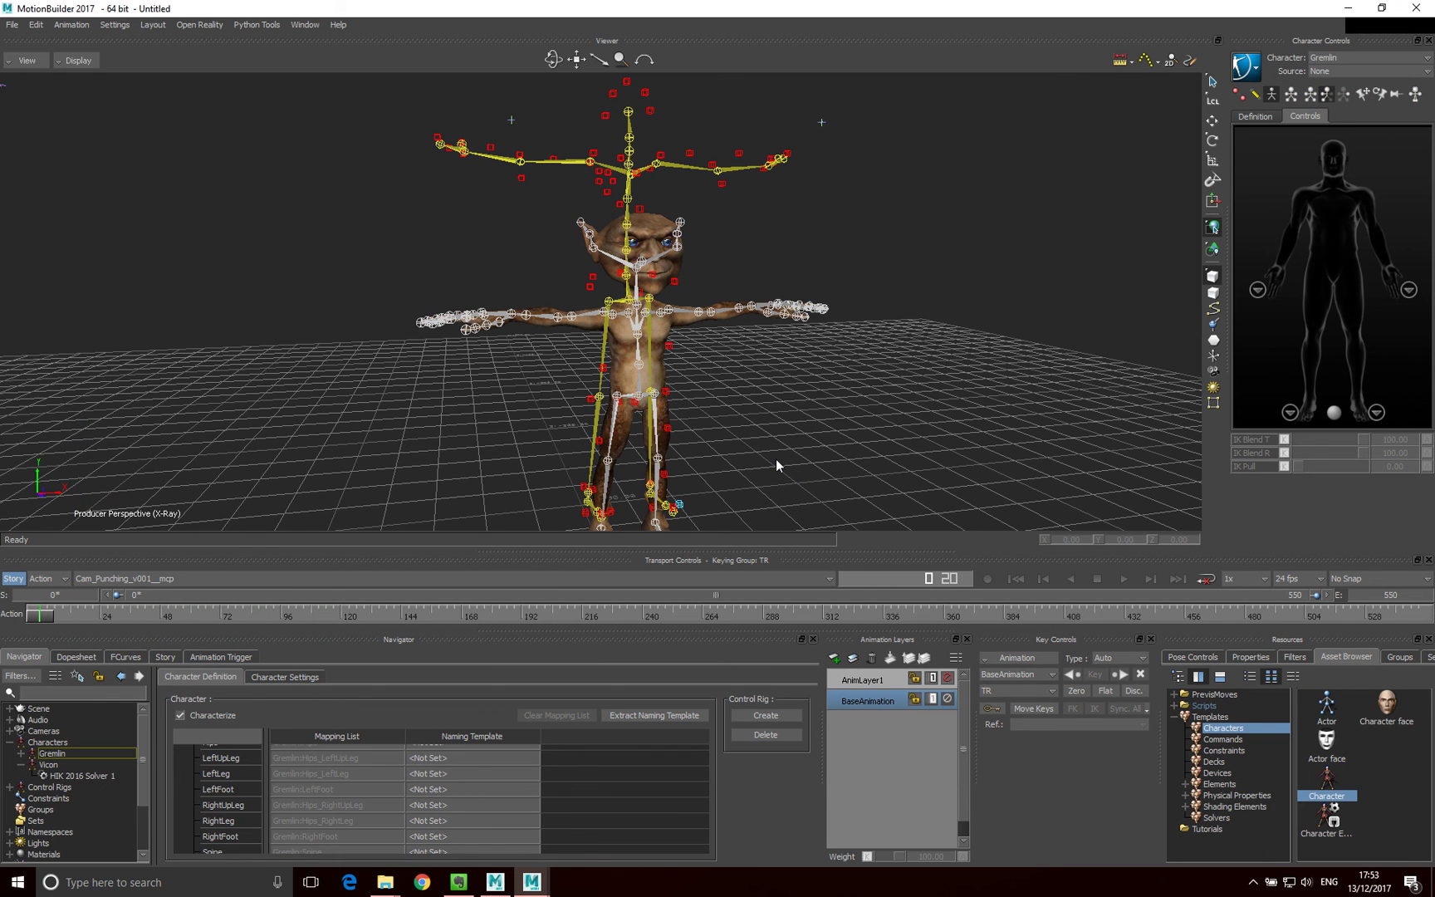
Switch the lower panel to the Story editor showing the Shot Track.
click(164, 657)
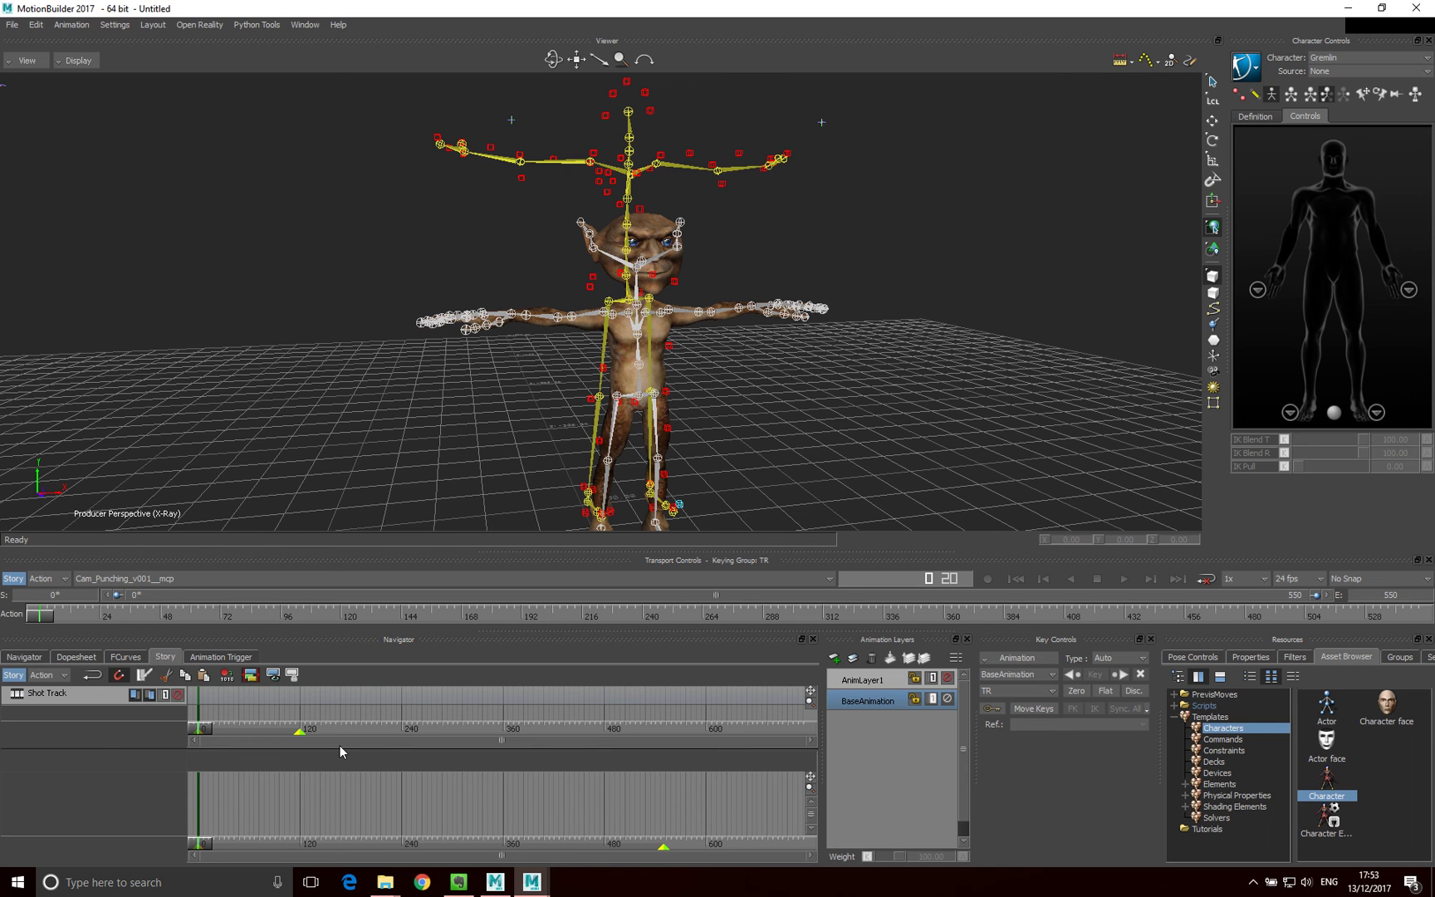